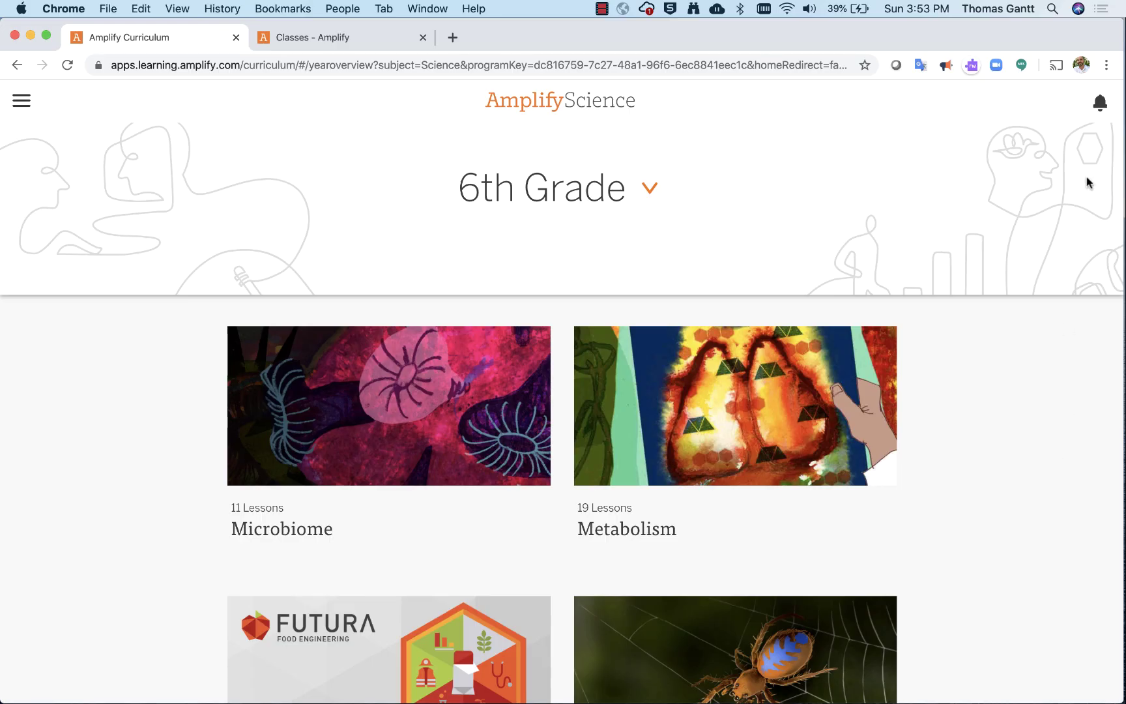
- Check the bell for teacher feedback and refresh it, confirming there is none new
click(1101, 104)
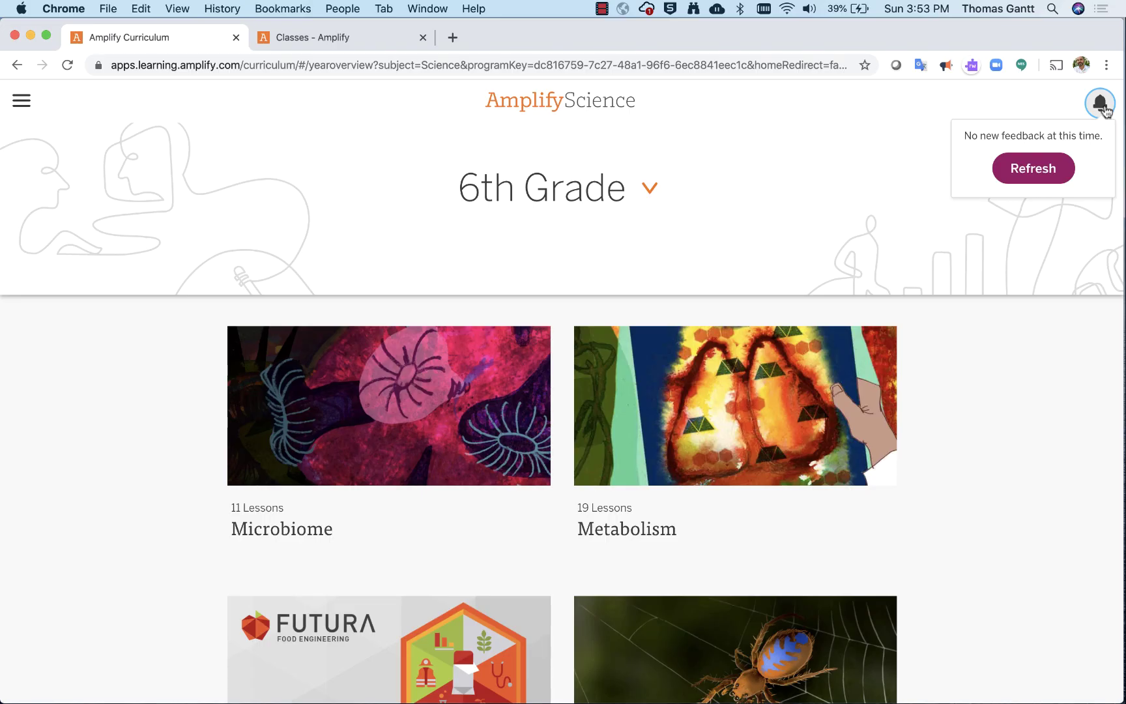
click(1030, 174)
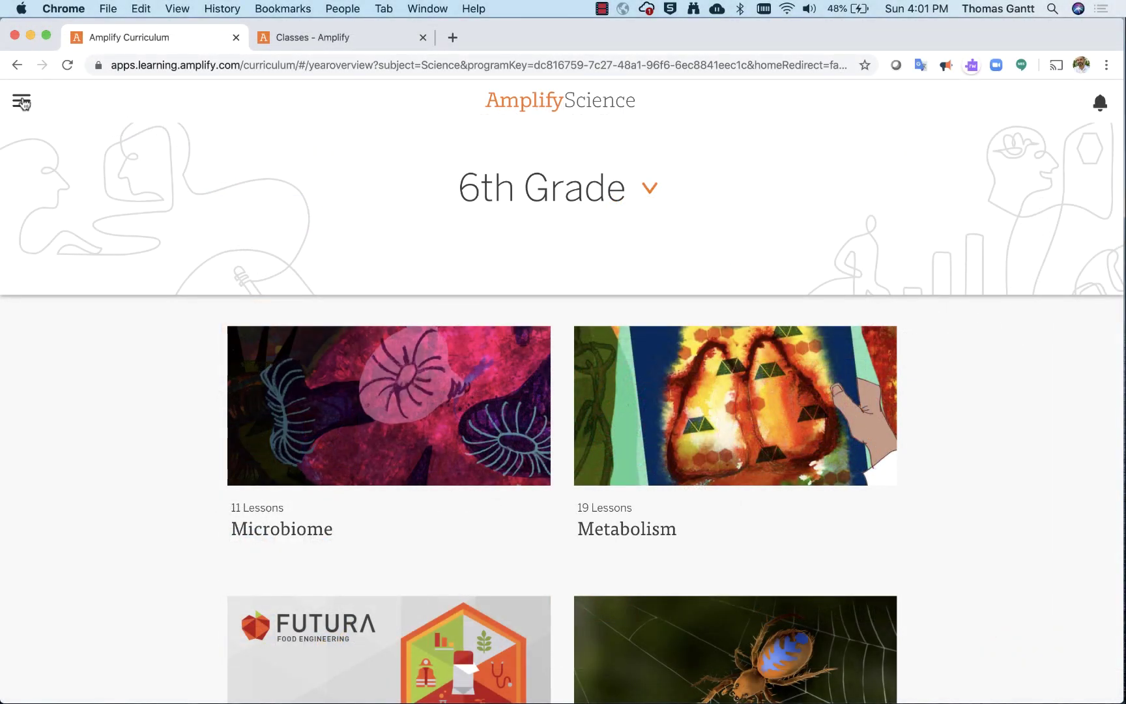
- Open the side panel and scroll through its Science Apps and Tools lists
click(23, 103)
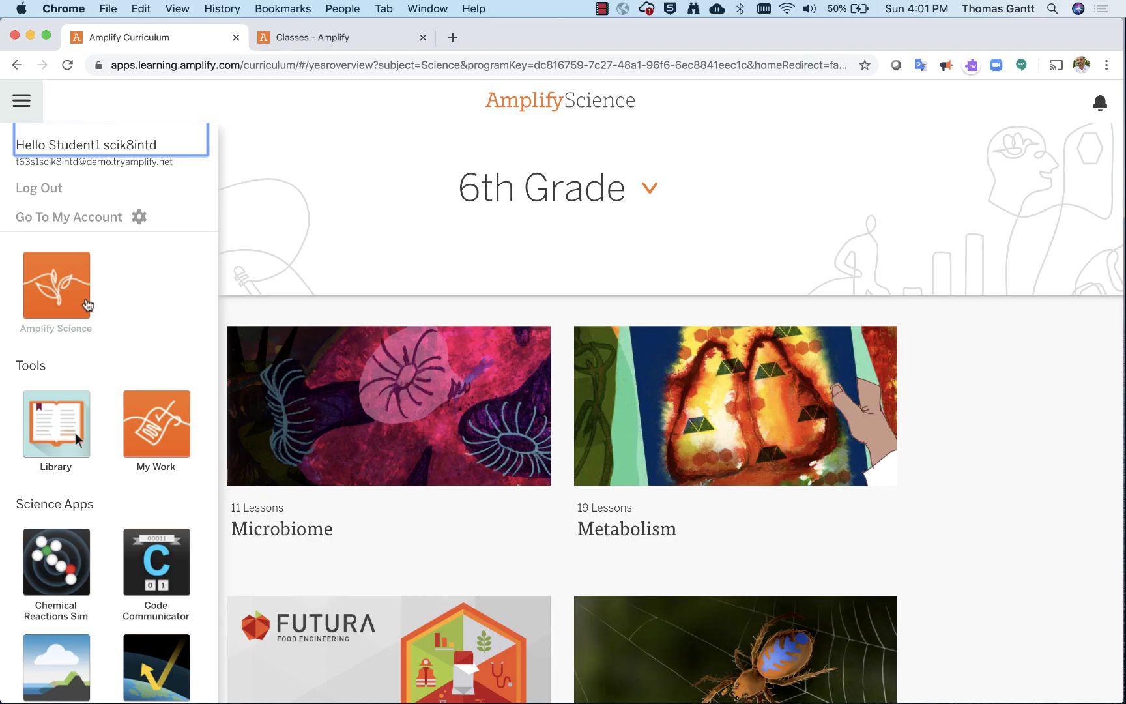
scroll(176, 326, down, 5)
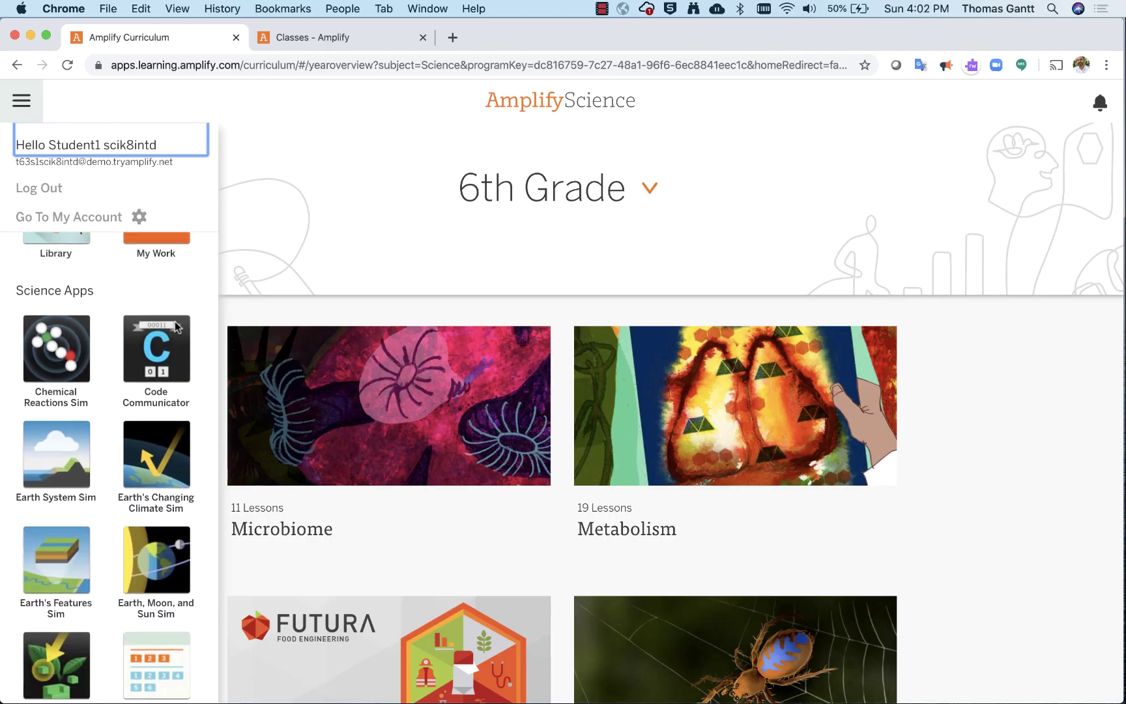
scroll(177, 327, down, 1)
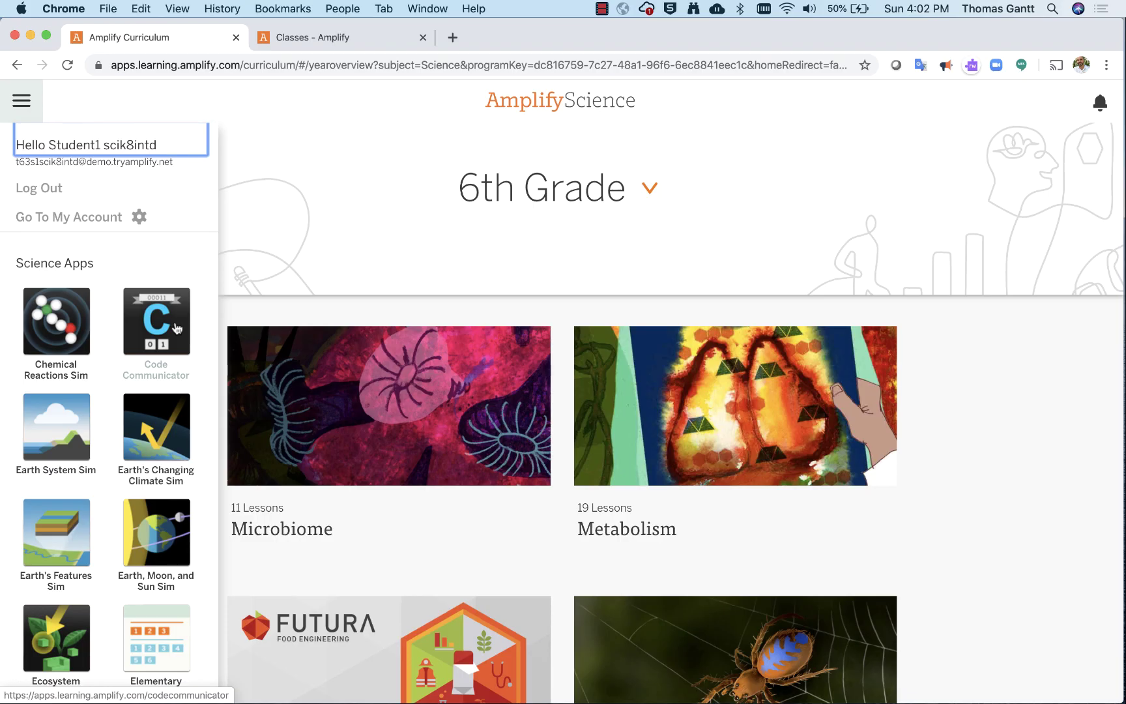
scroll(178, 328, up, 4)
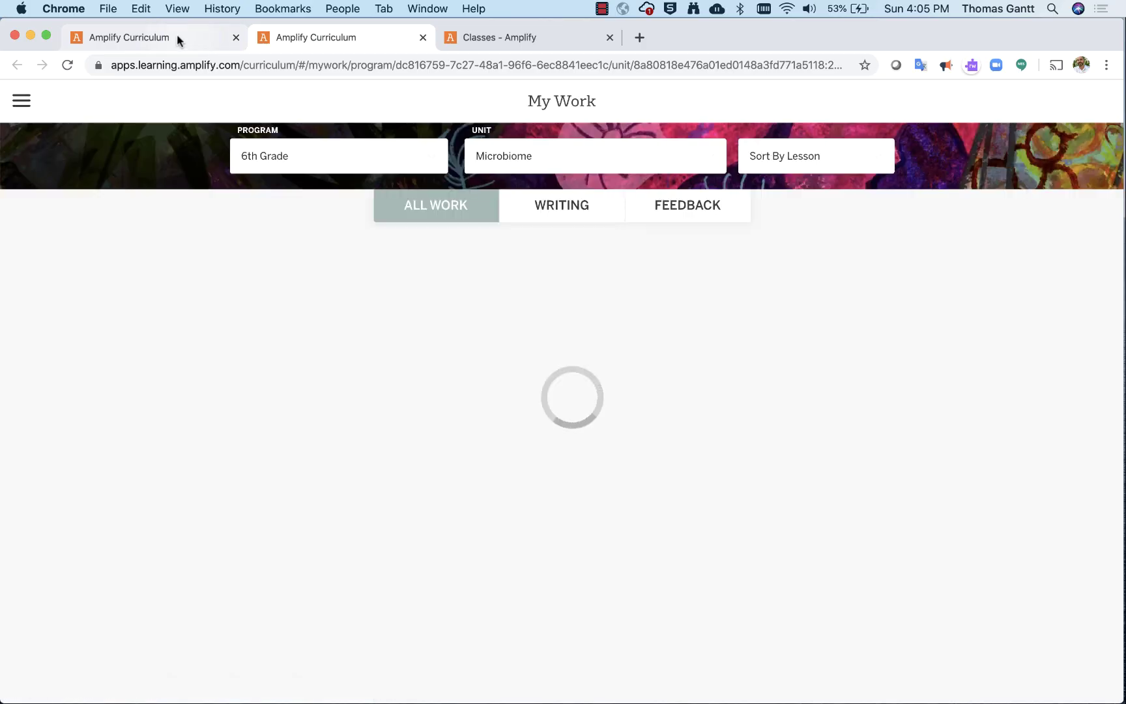
- View My Work in the second tab, which shows nothing handed in, then return to the 6th Grade overview
click(177, 37)
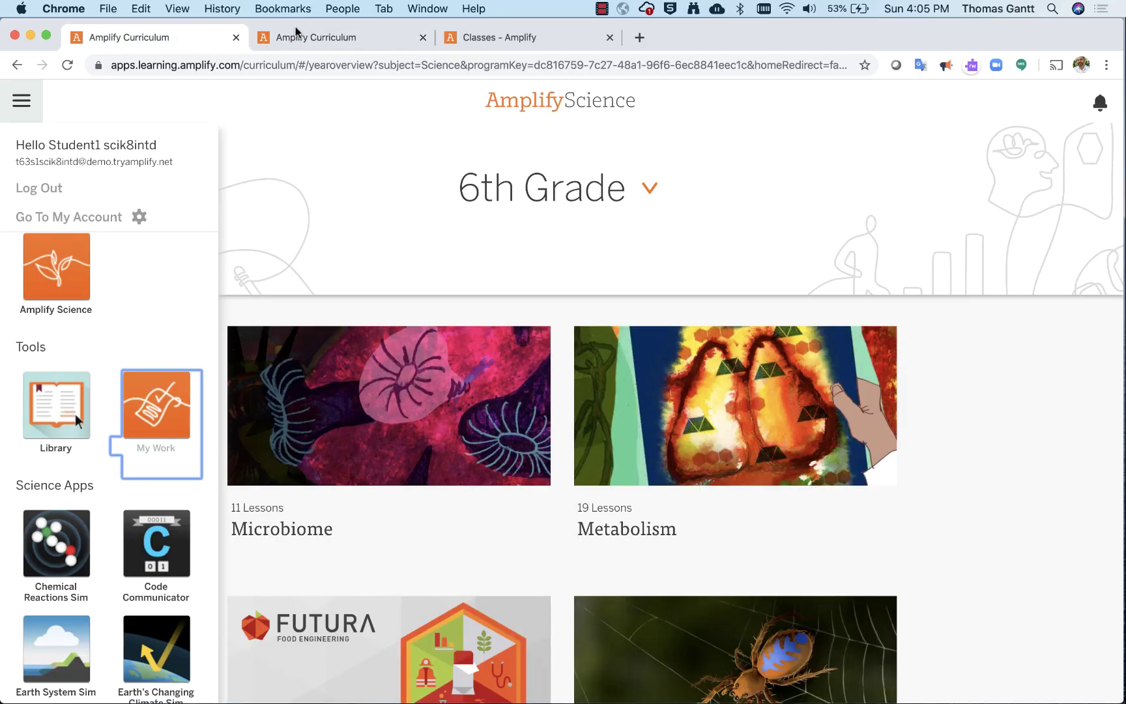
click(313, 38)
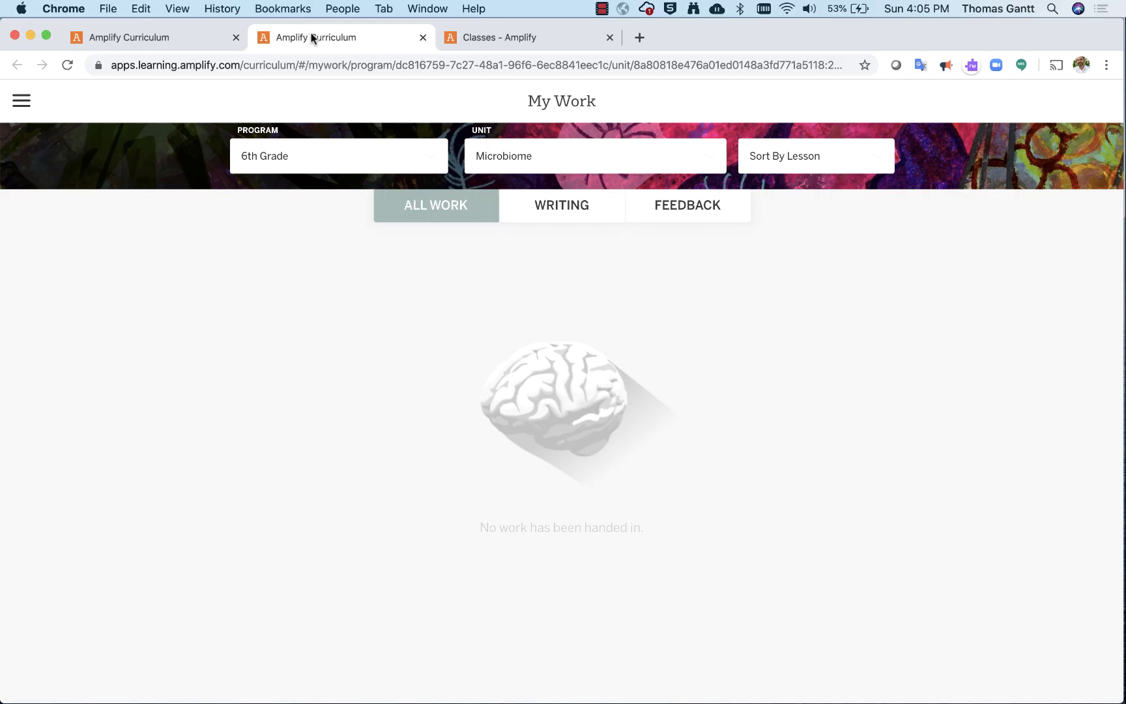
click(162, 37)
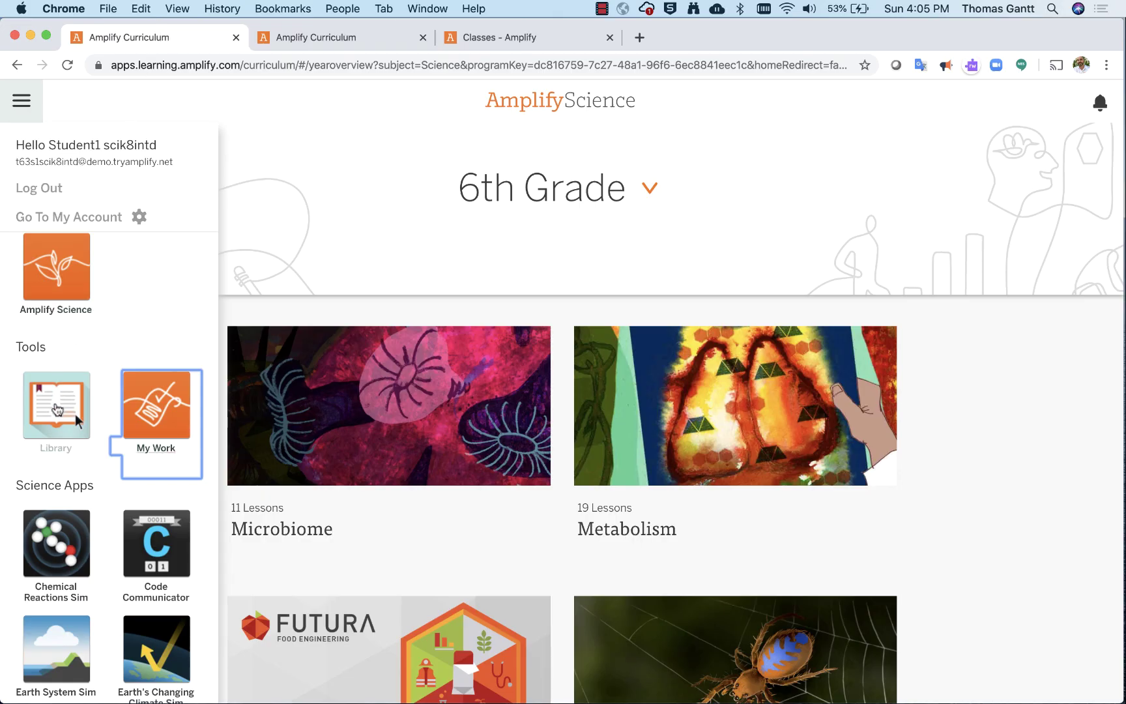
- Open Amplify Library in a new tab and go to its home page
click(75, 414)
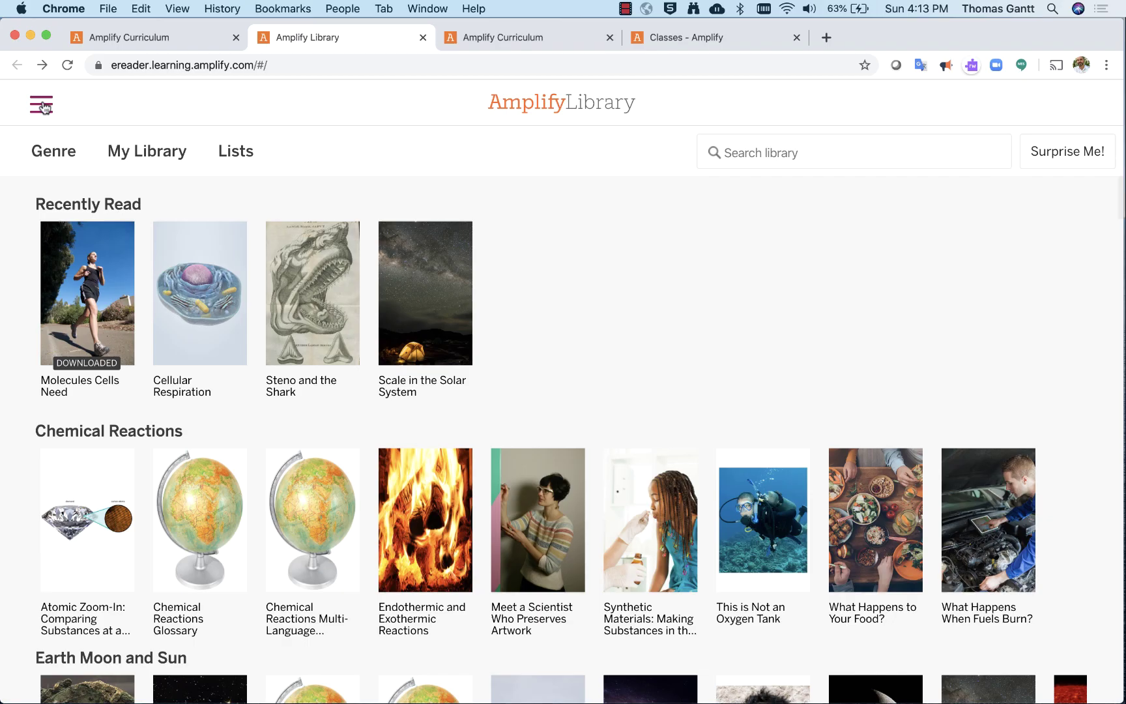
click(44, 106)
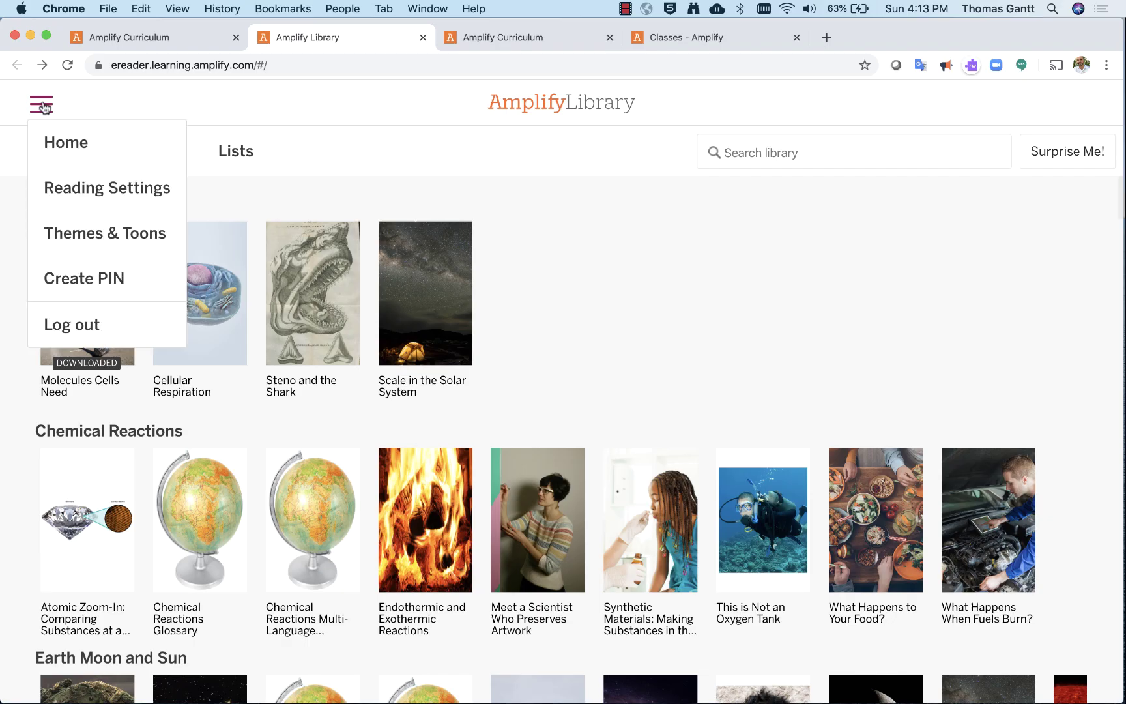
click(54, 142)
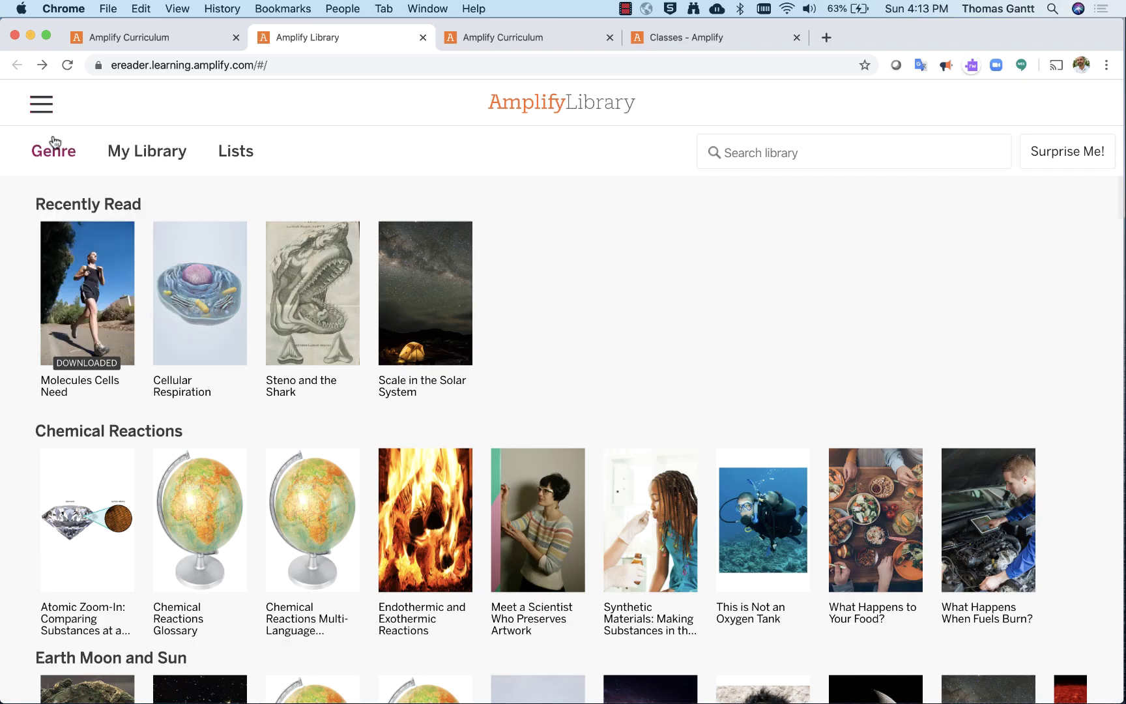
- Open the library's Reading Settings and close them again
click(44, 104)
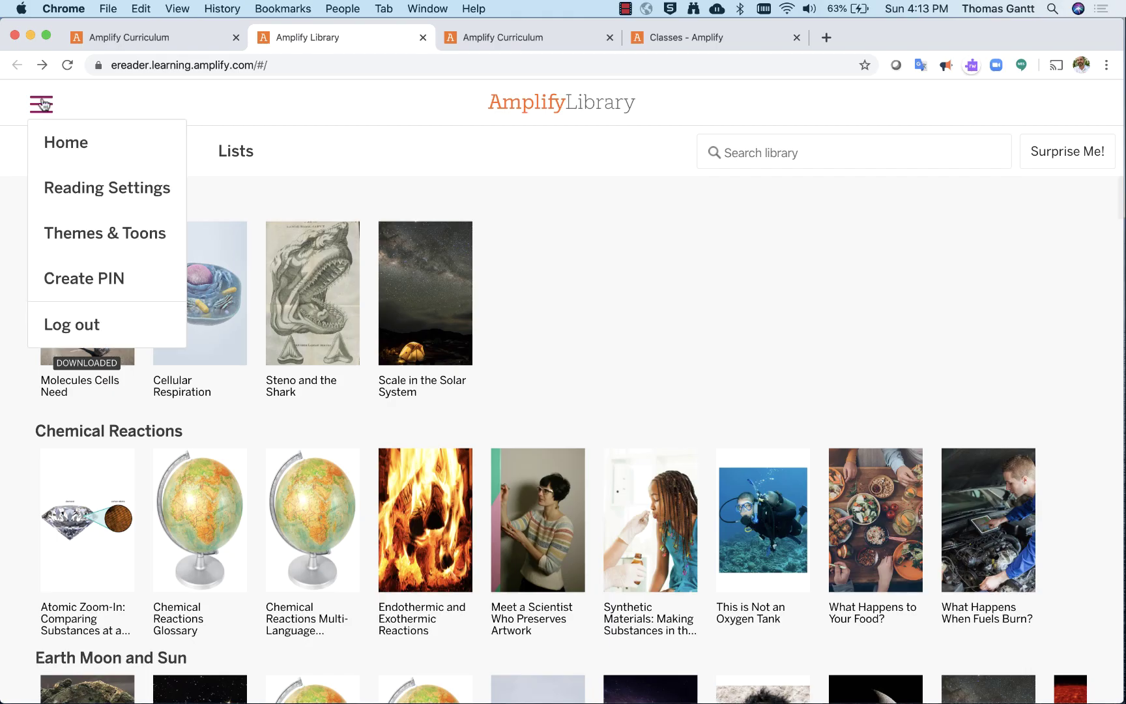
click(62, 185)
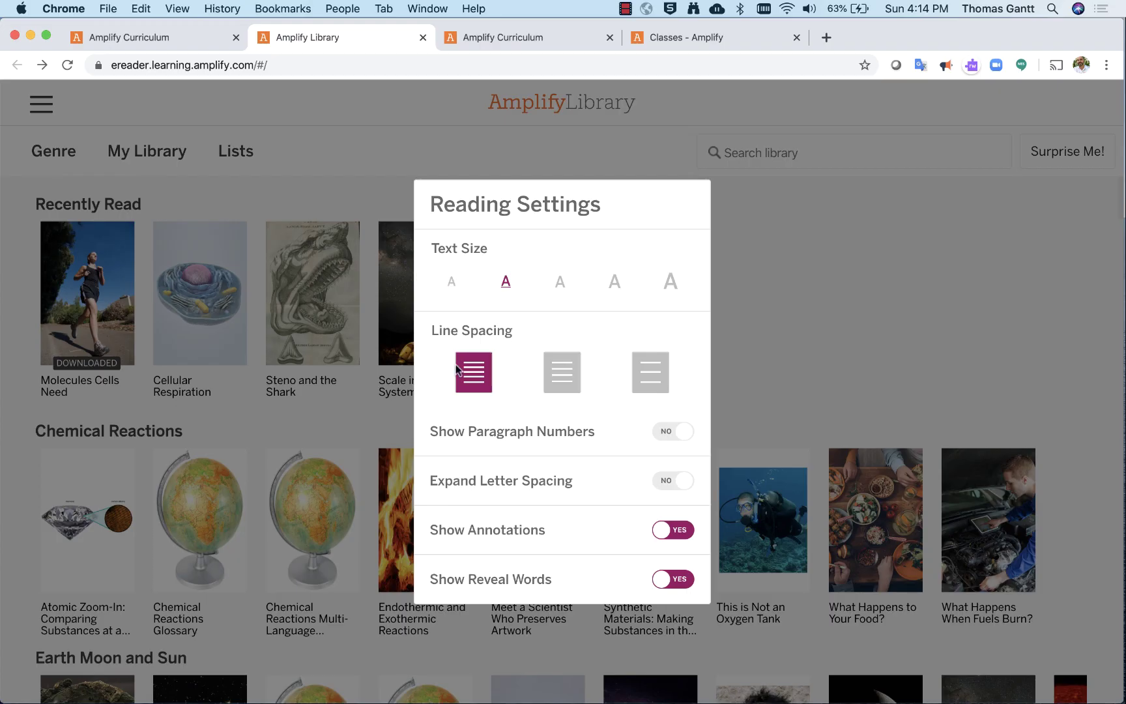
click(49, 109)
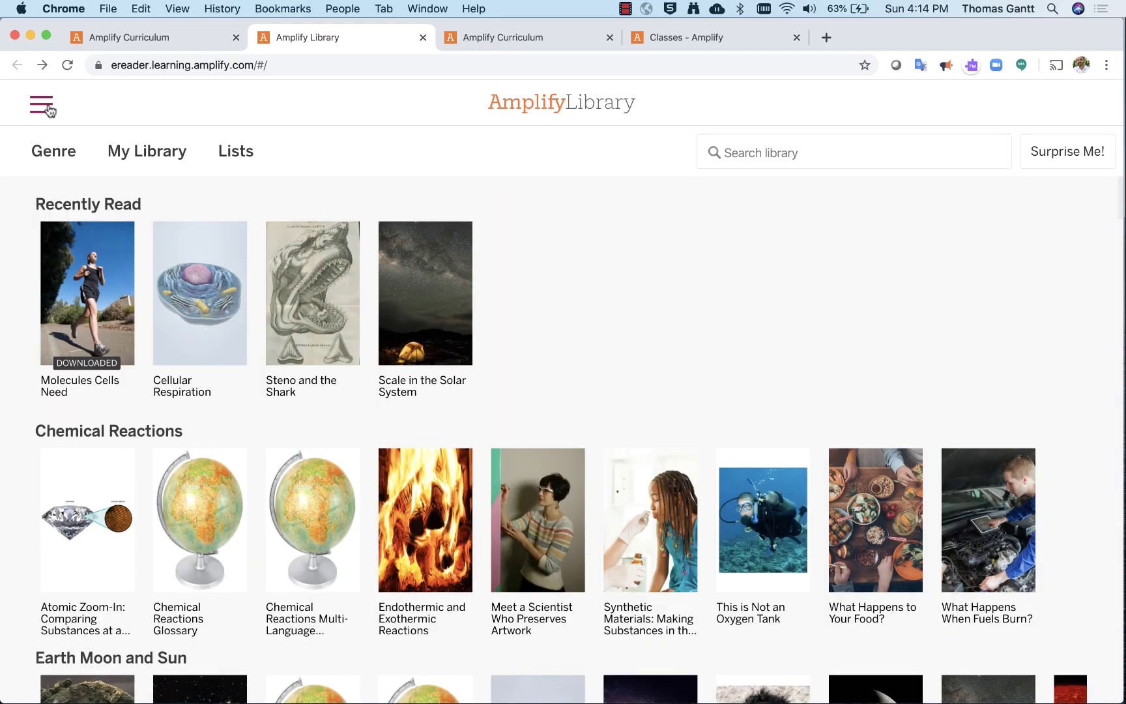
- Apply the pink palm-tree theme to the library from Themes & Toons
click(48, 109)
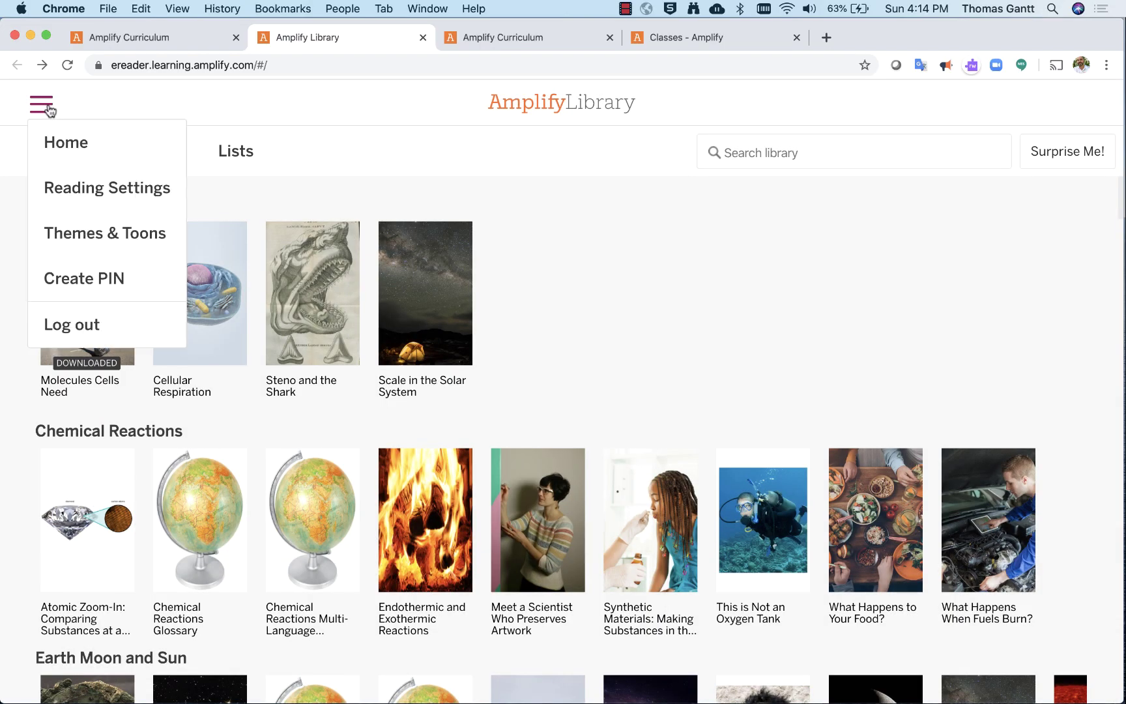
click(80, 228)
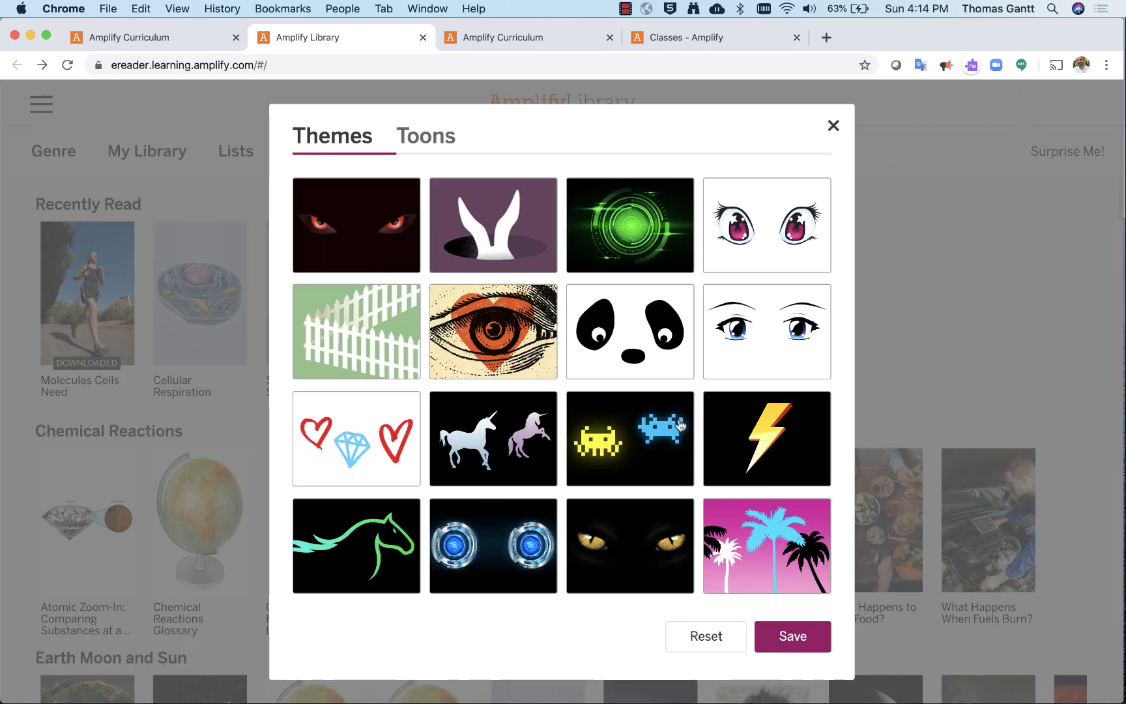
click(777, 545)
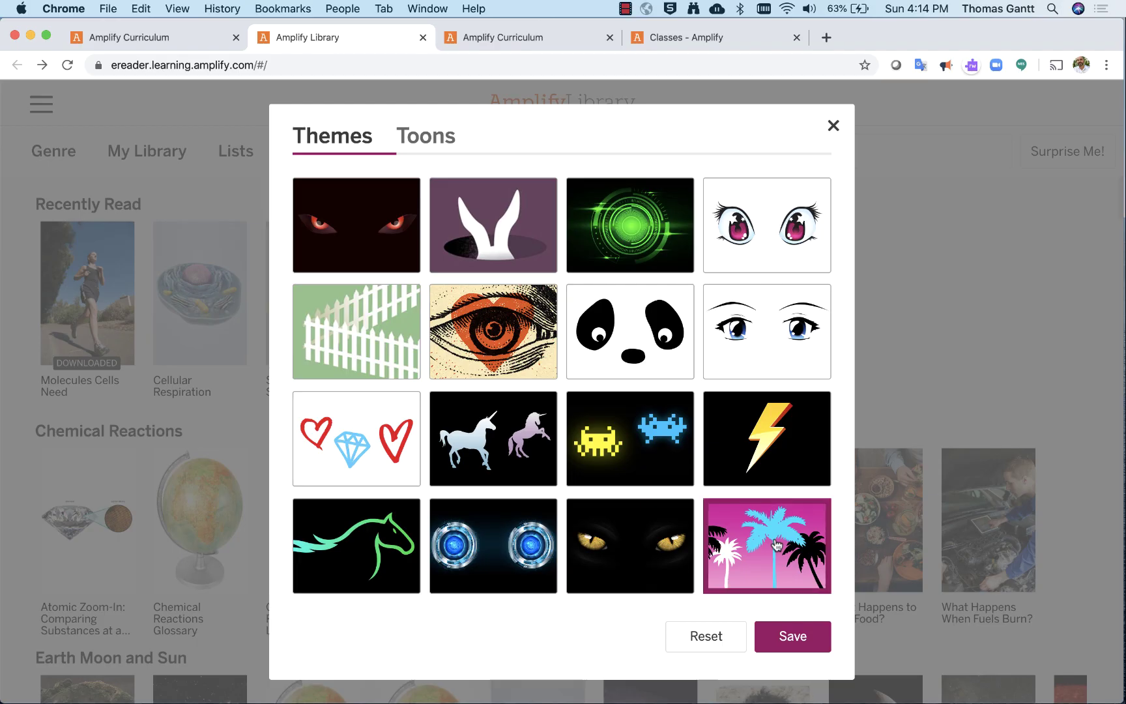
click(792, 637)
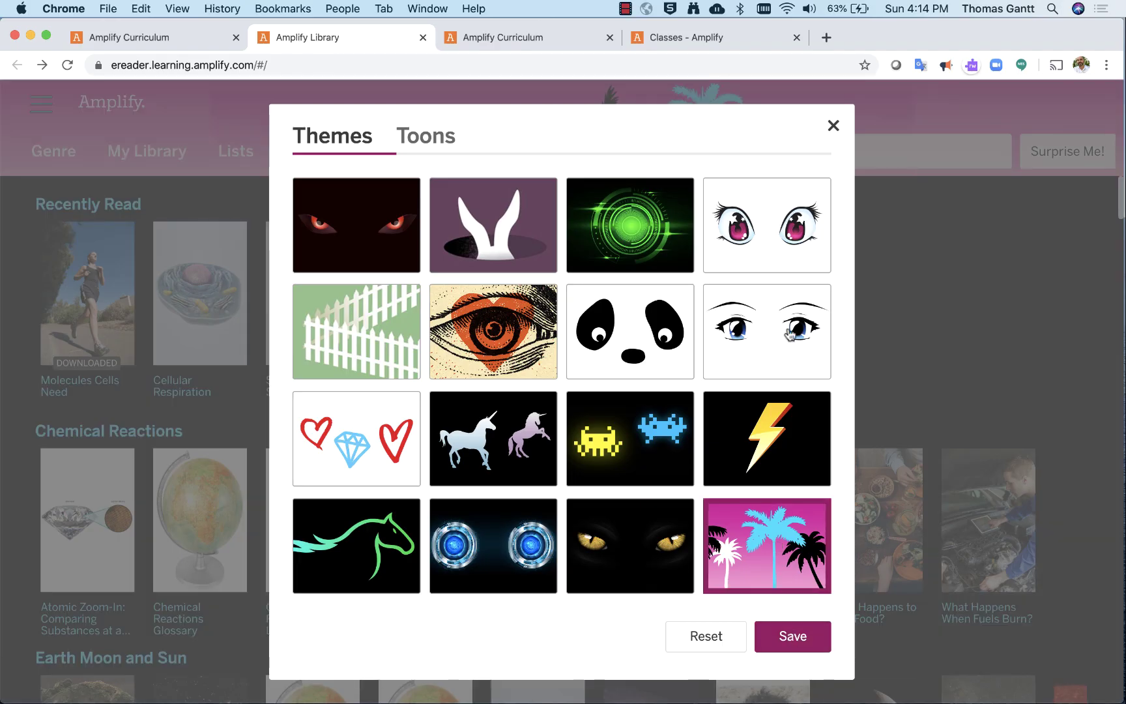
click(838, 125)
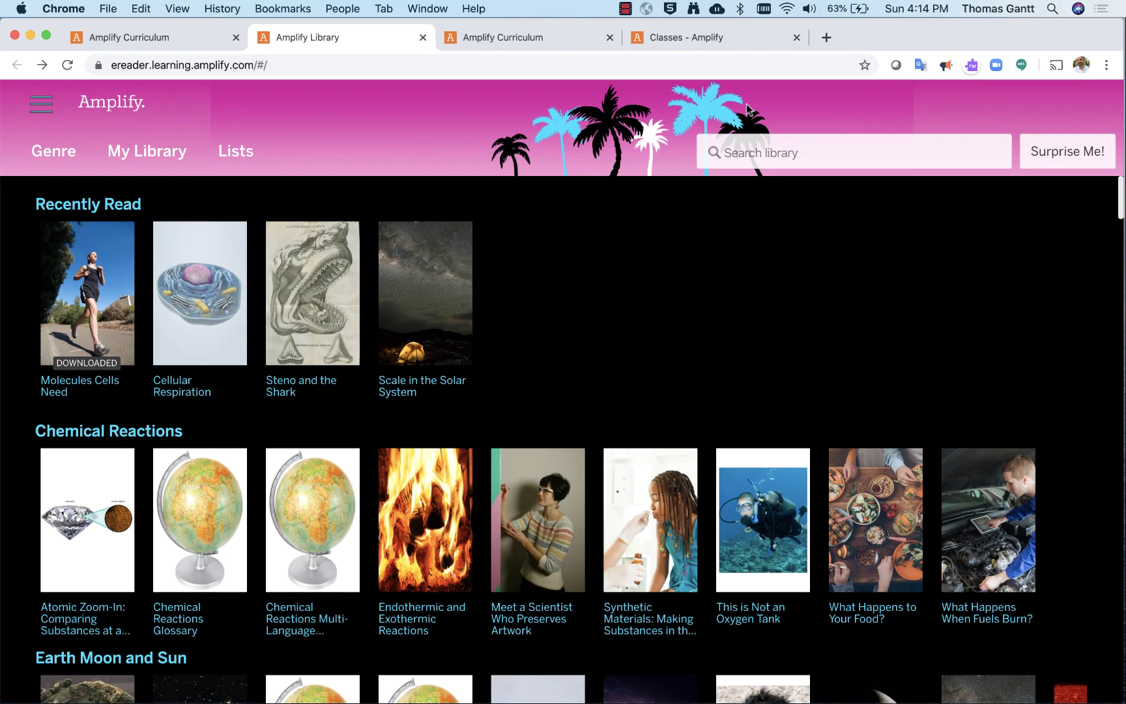
- Reset the library theme to the default and reopen the Themes & Toons chooser
click(42, 104)
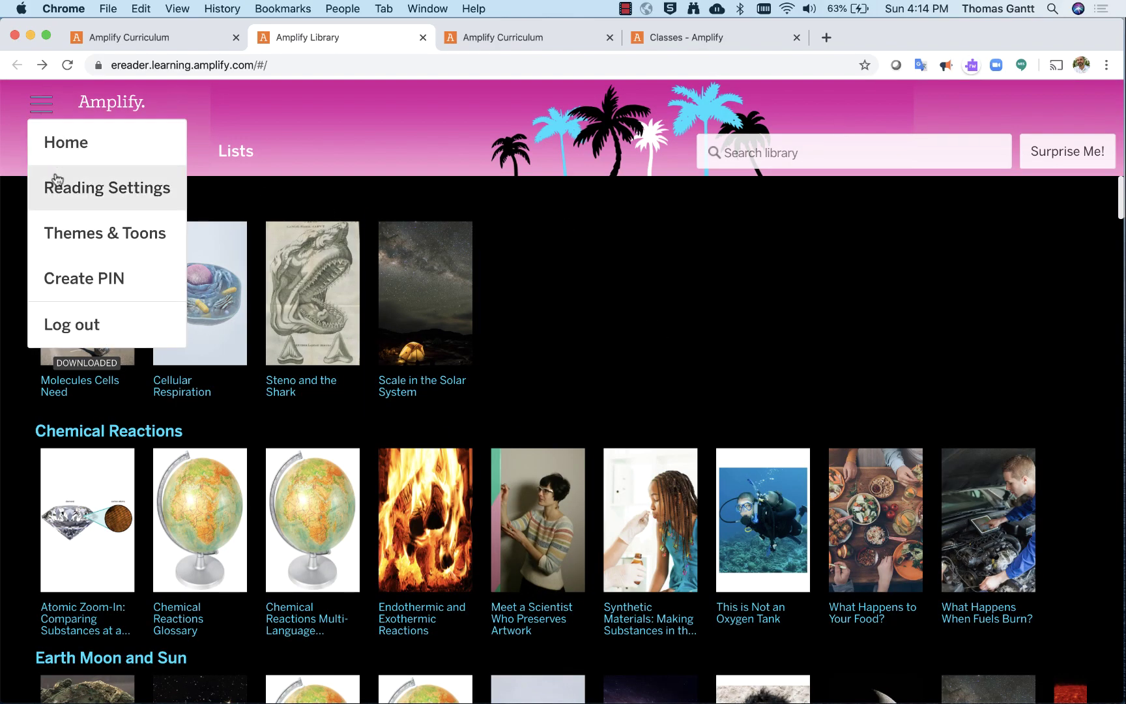
click(60, 233)
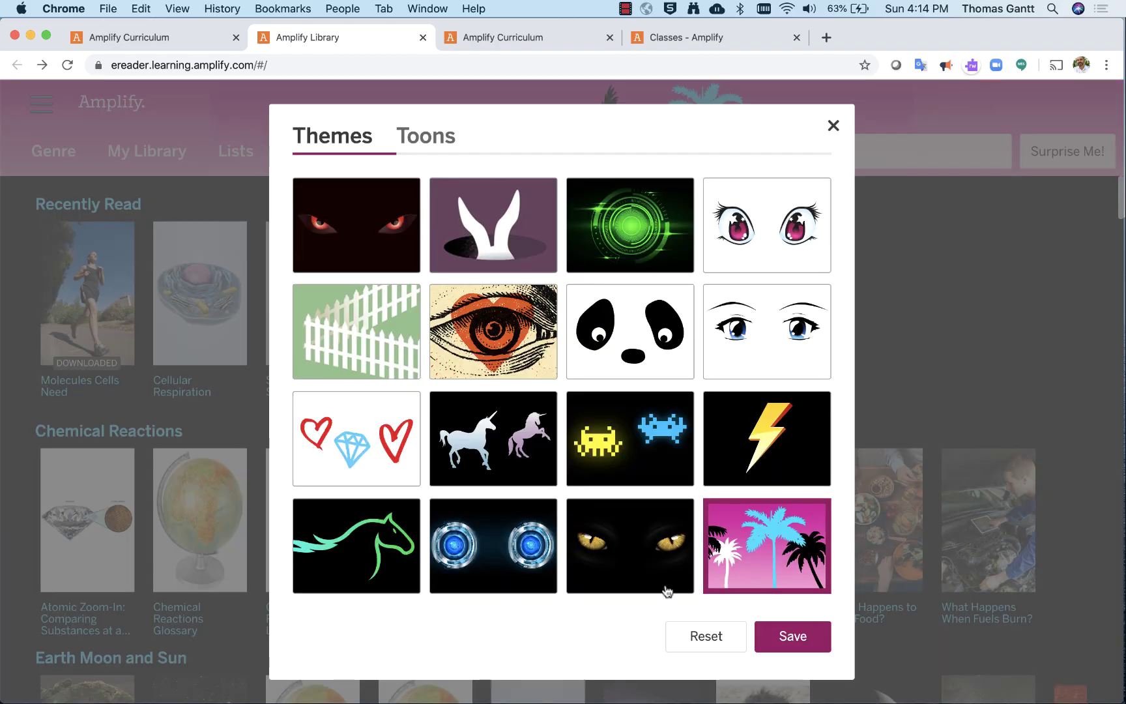
click(689, 632)
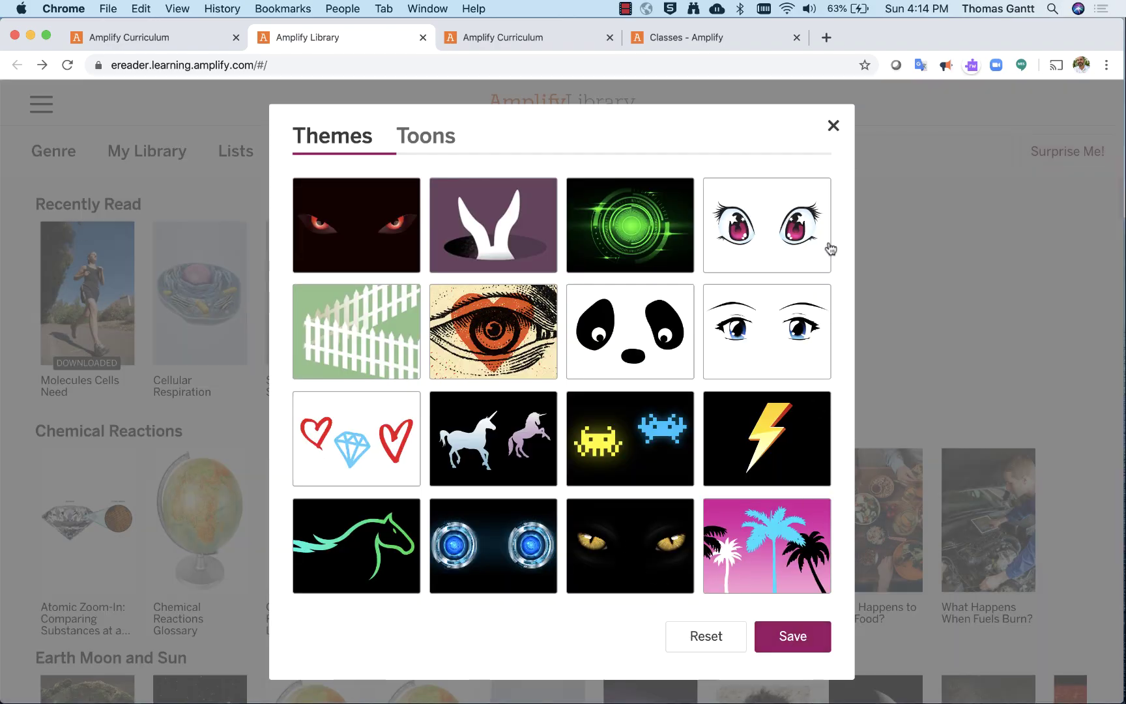
click(834, 125)
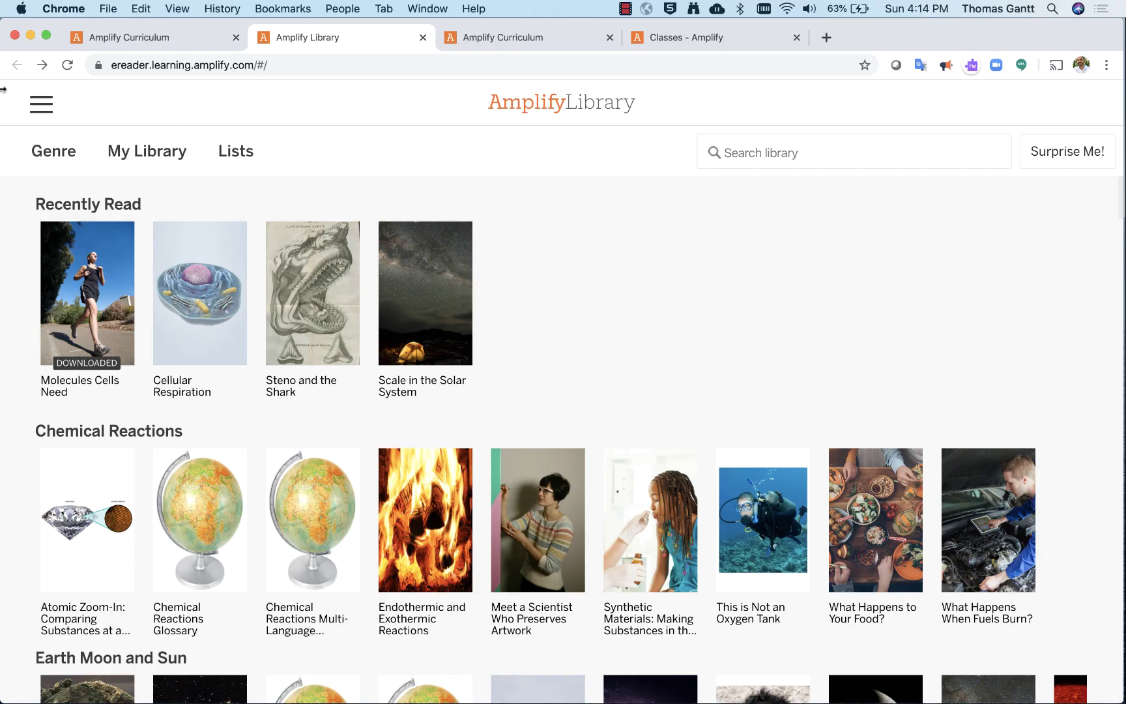
click(42, 104)
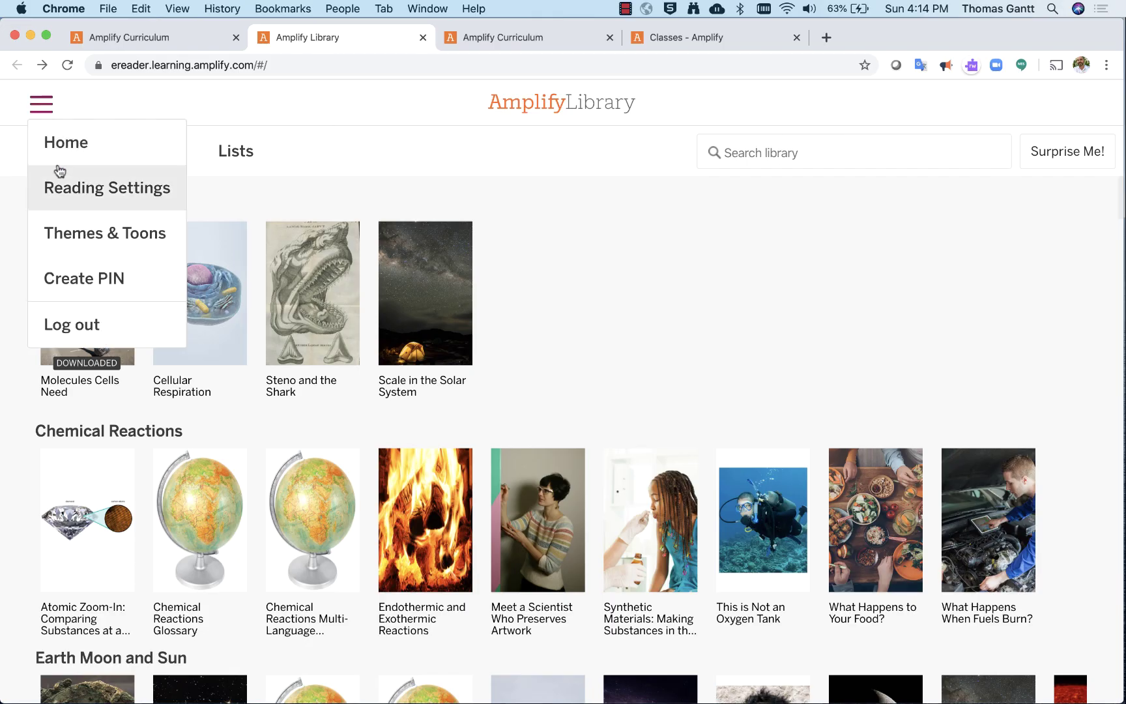
click(72, 231)
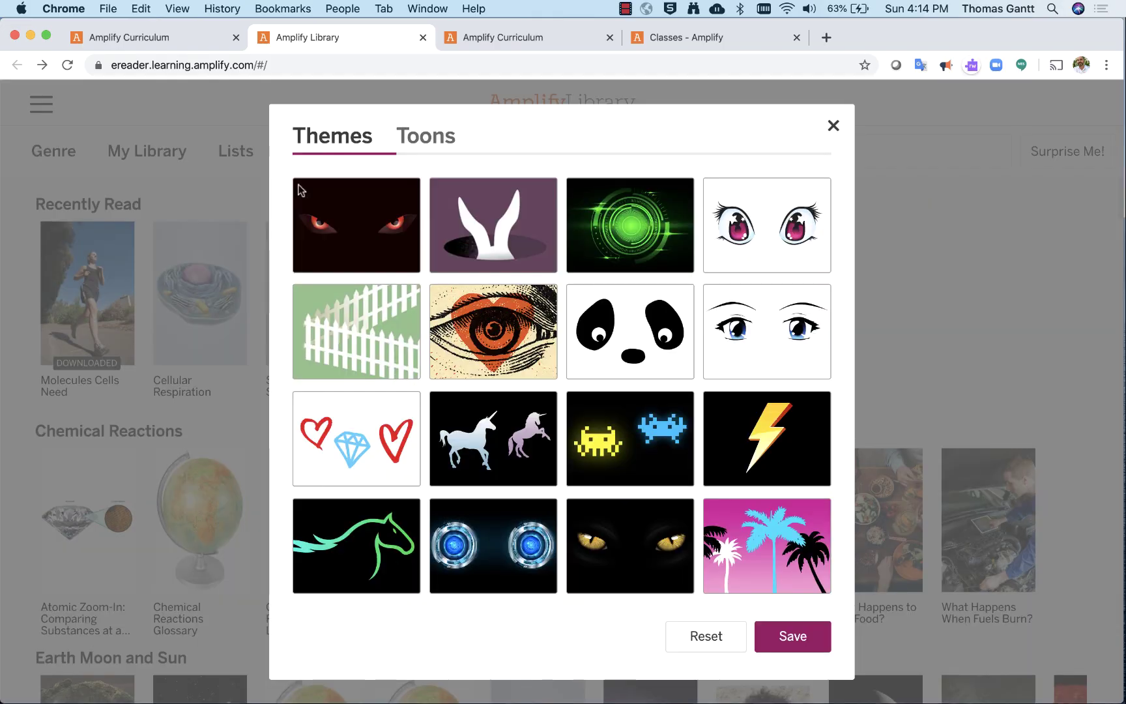
- Save the last toon, coloured blue, as the profile avatar
click(427, 144)
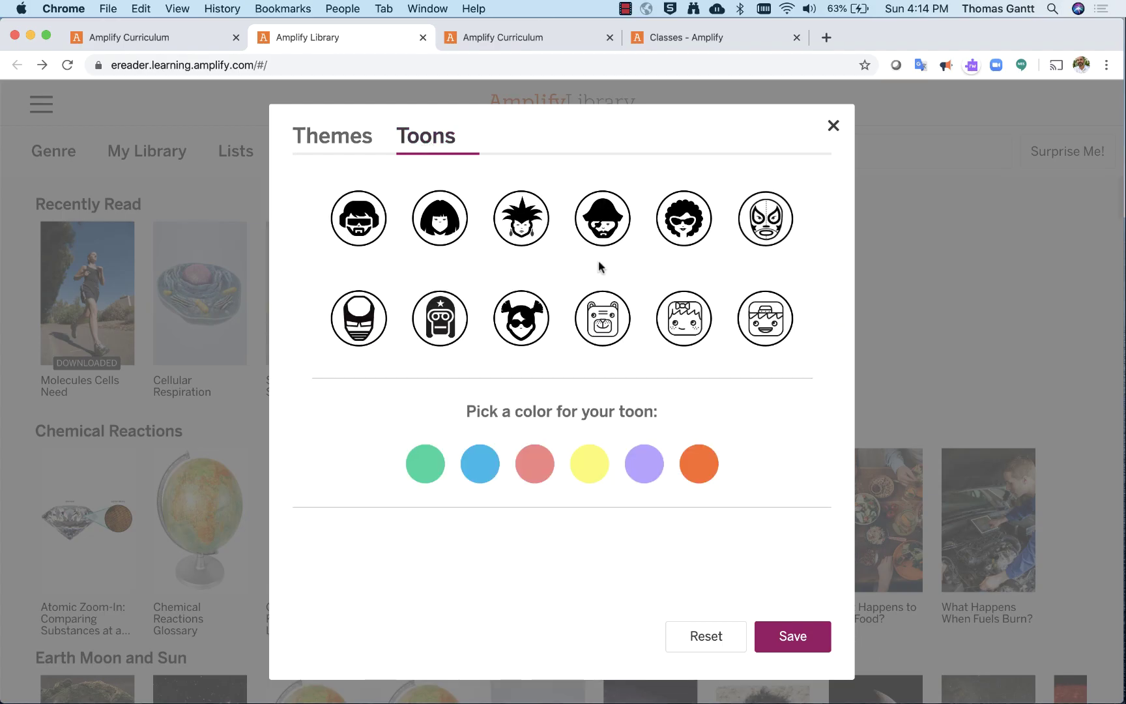
click(769, 319)
click(480, 562)
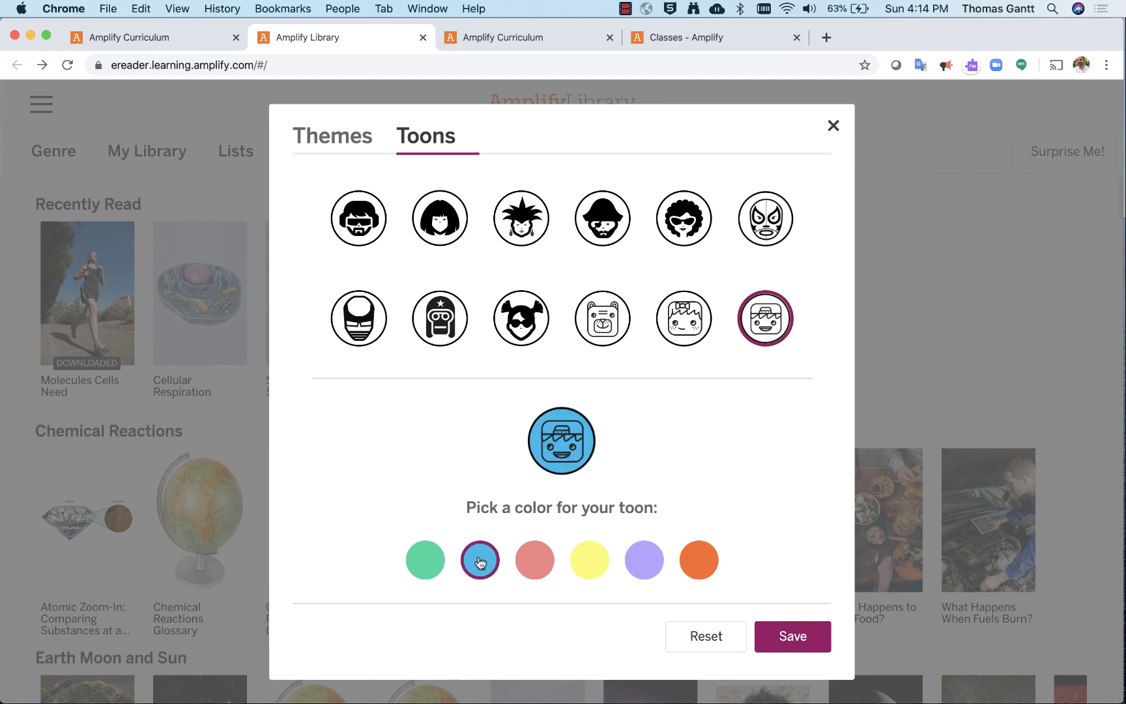
click(795, 635)
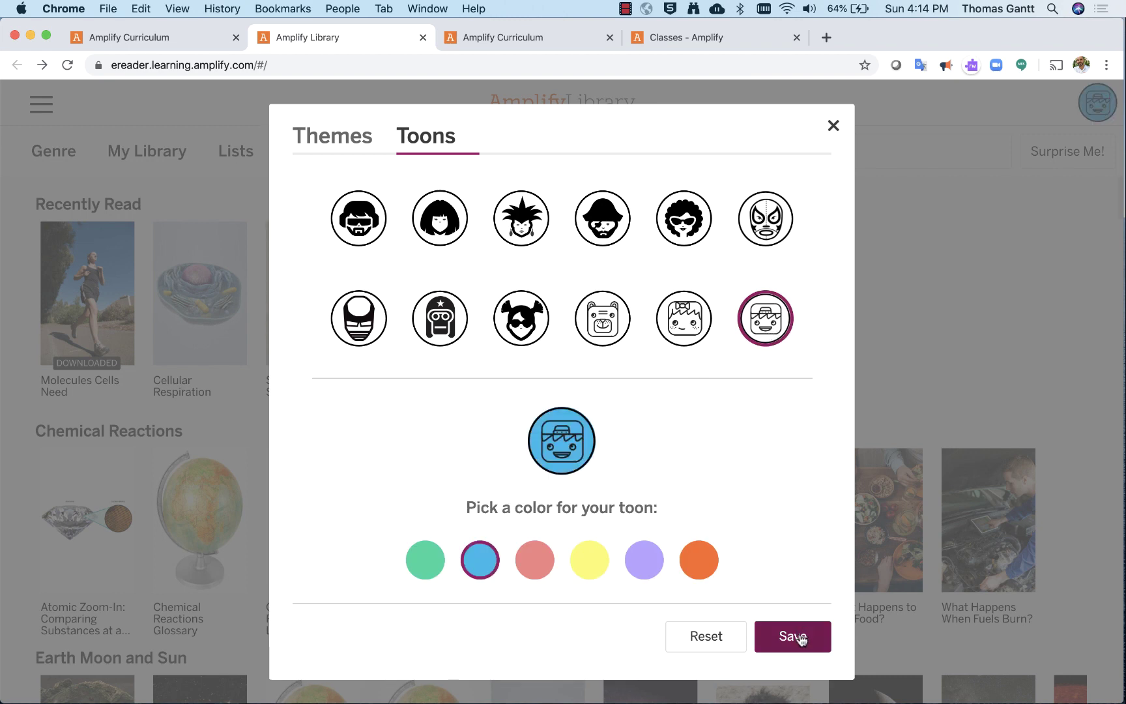
click(833, 125)
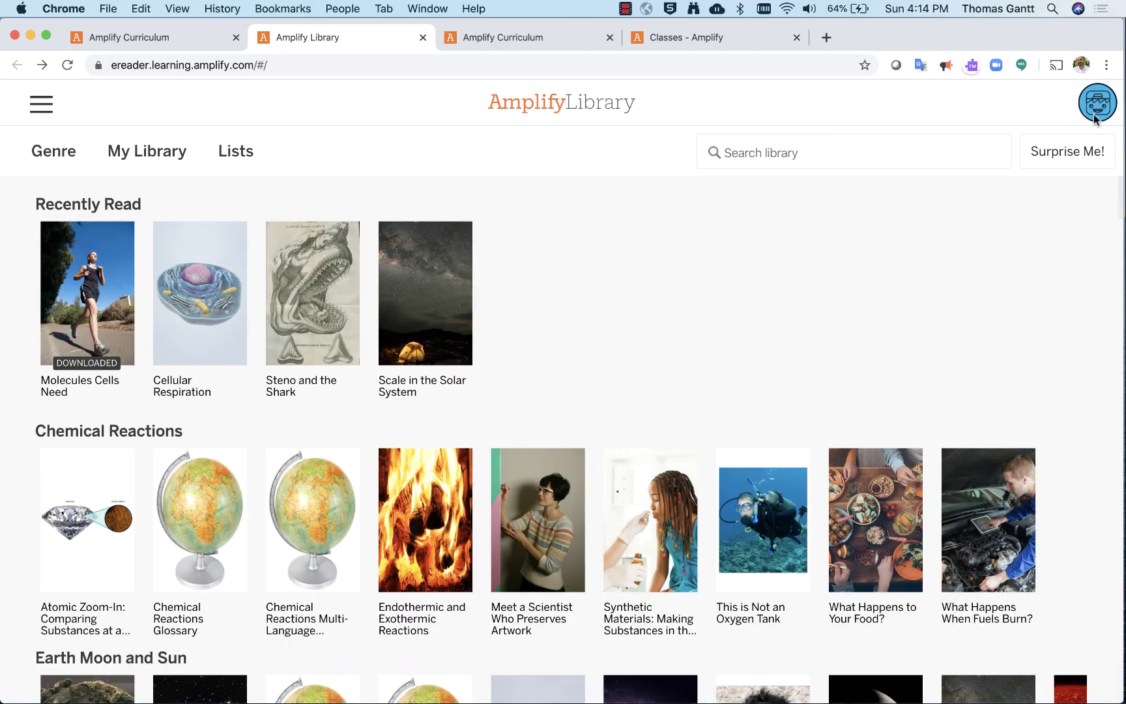
- Reset the toon choice and save an orange goggles toon as the avatar instead
click(46, 108)
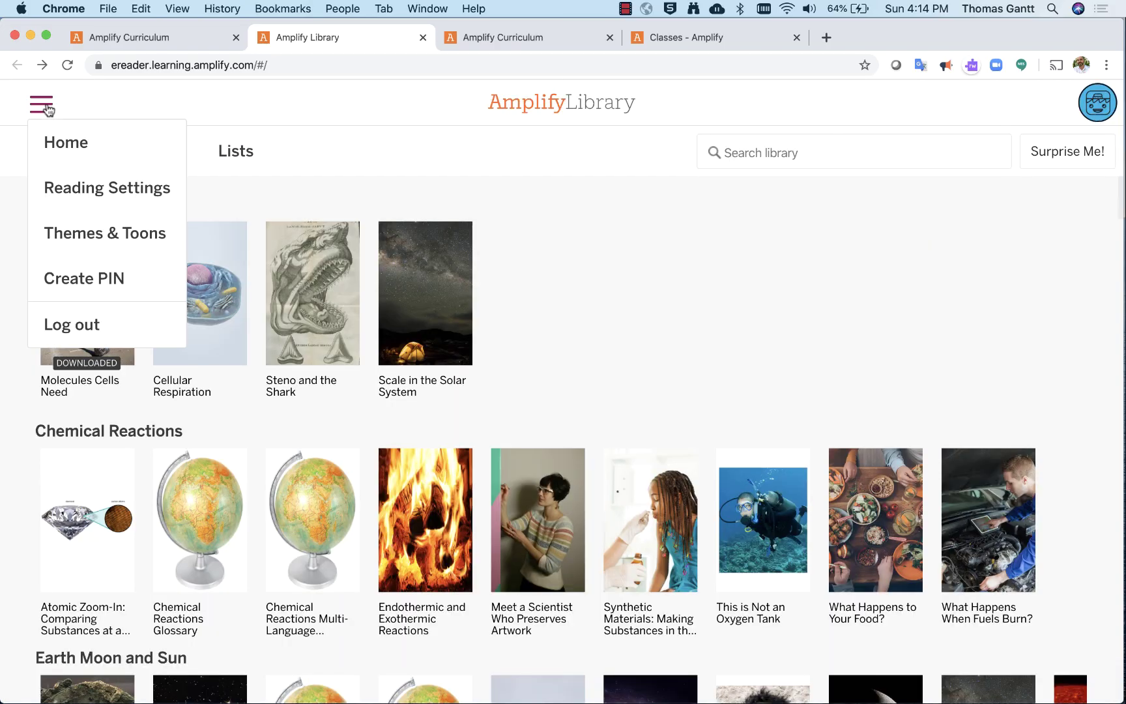
click(79, 232)
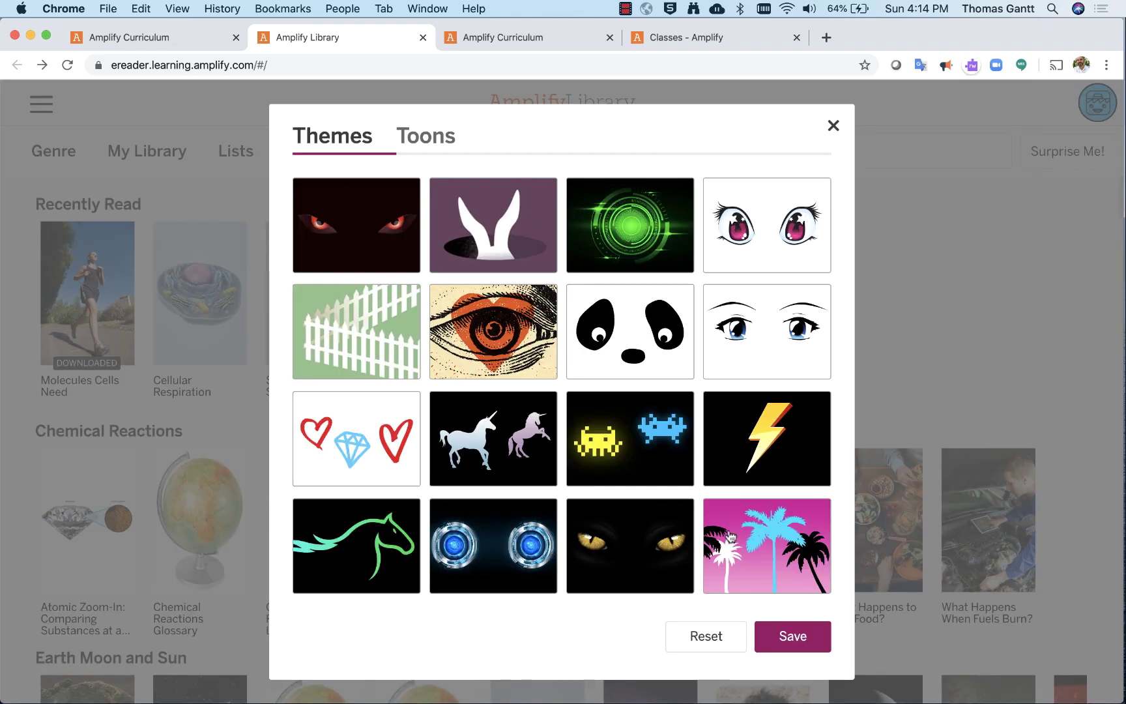
click(409, 137)
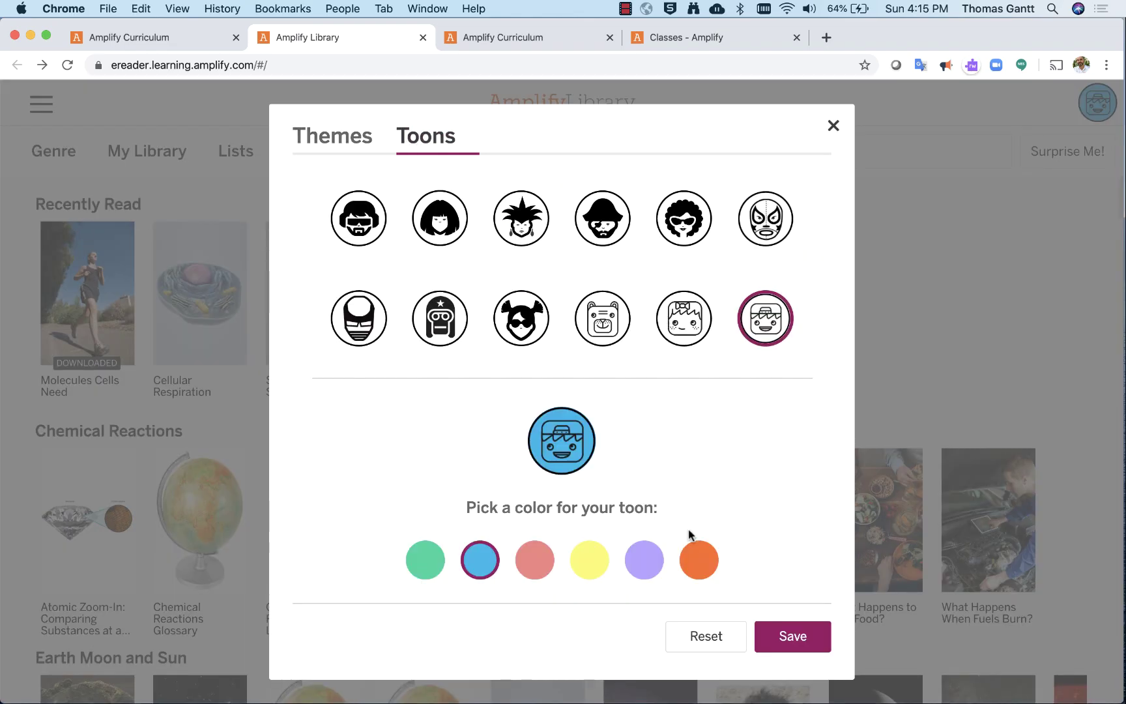
click(696, 638)
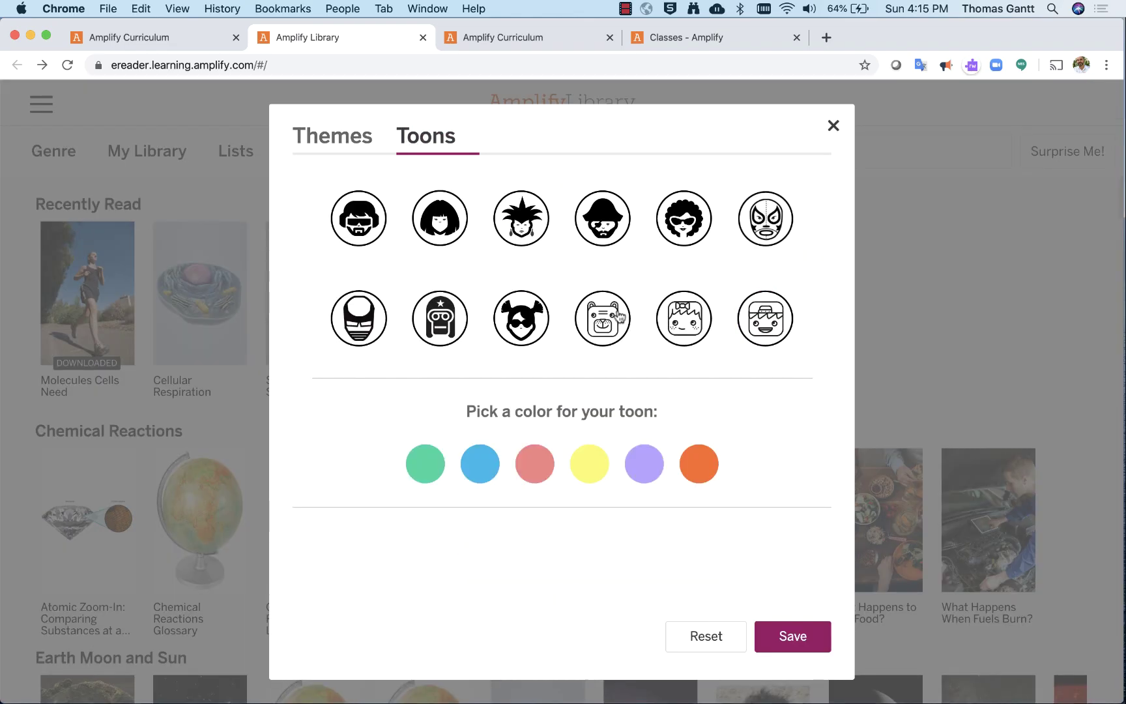
click(449, 320)
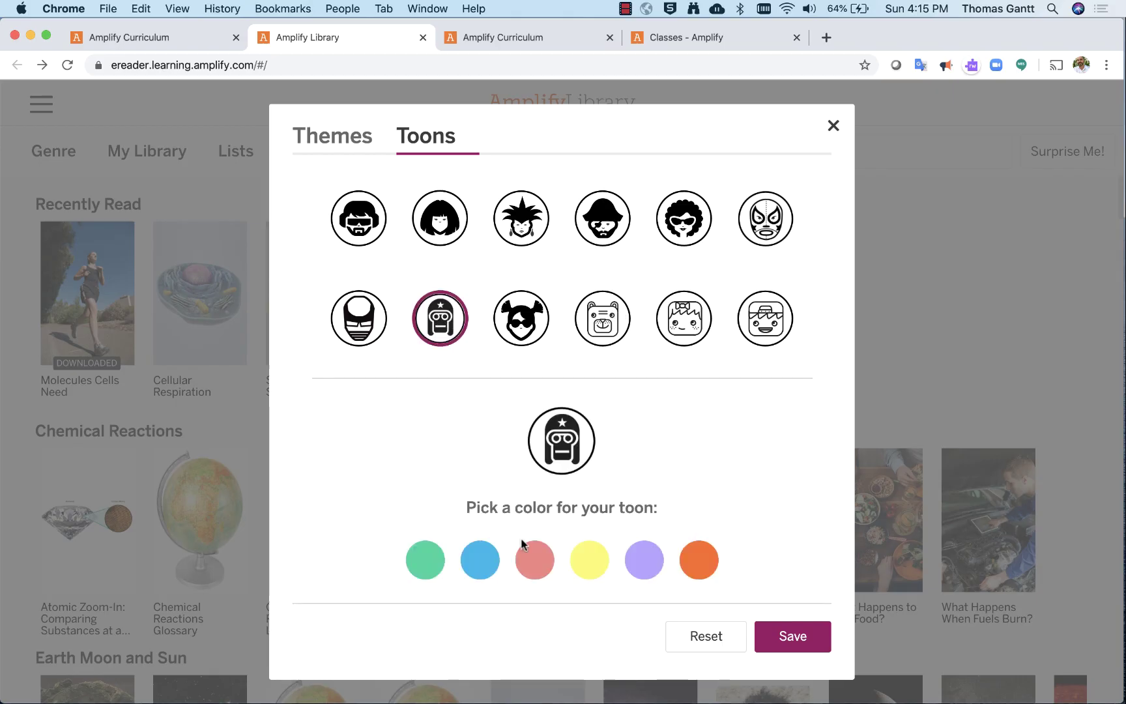
click(712, 559)
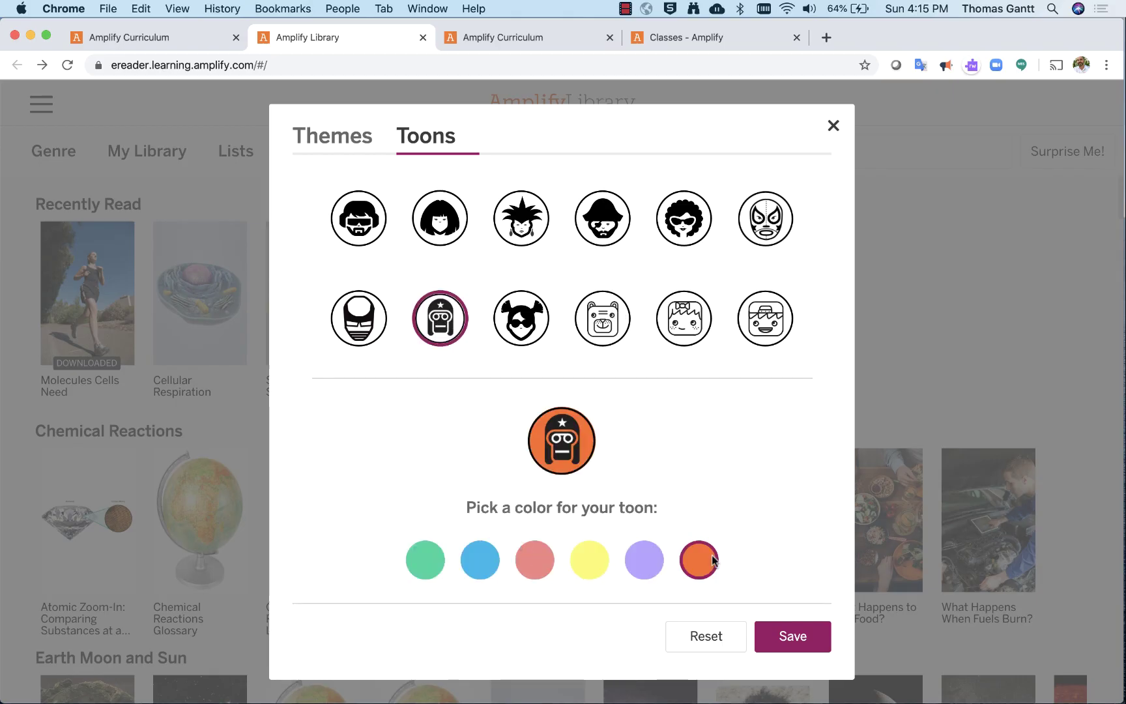
click(790, 637)
click(834, 126)
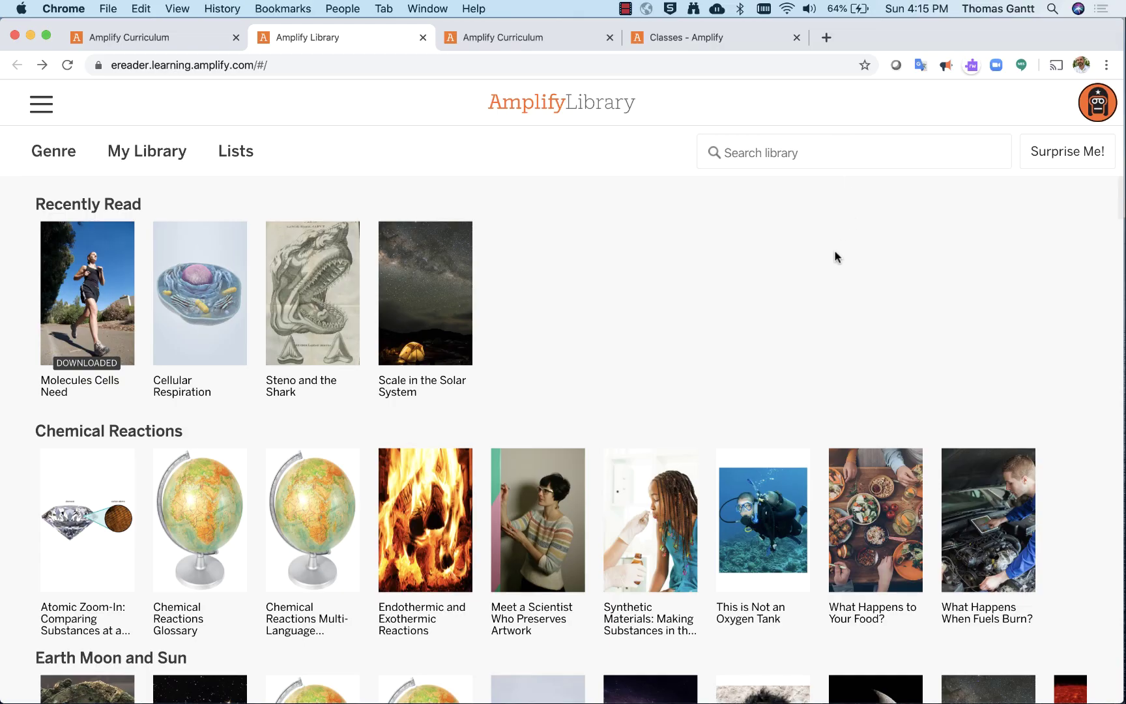
click(56, 153)
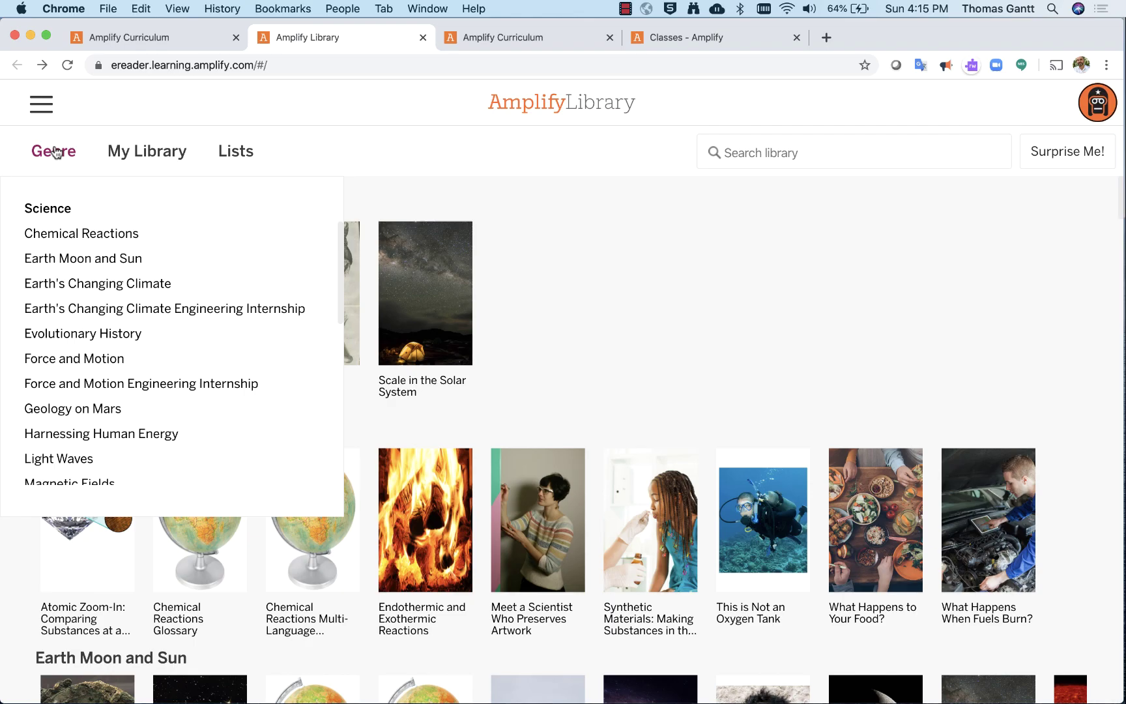
click(56, 153)
click(154, 154)
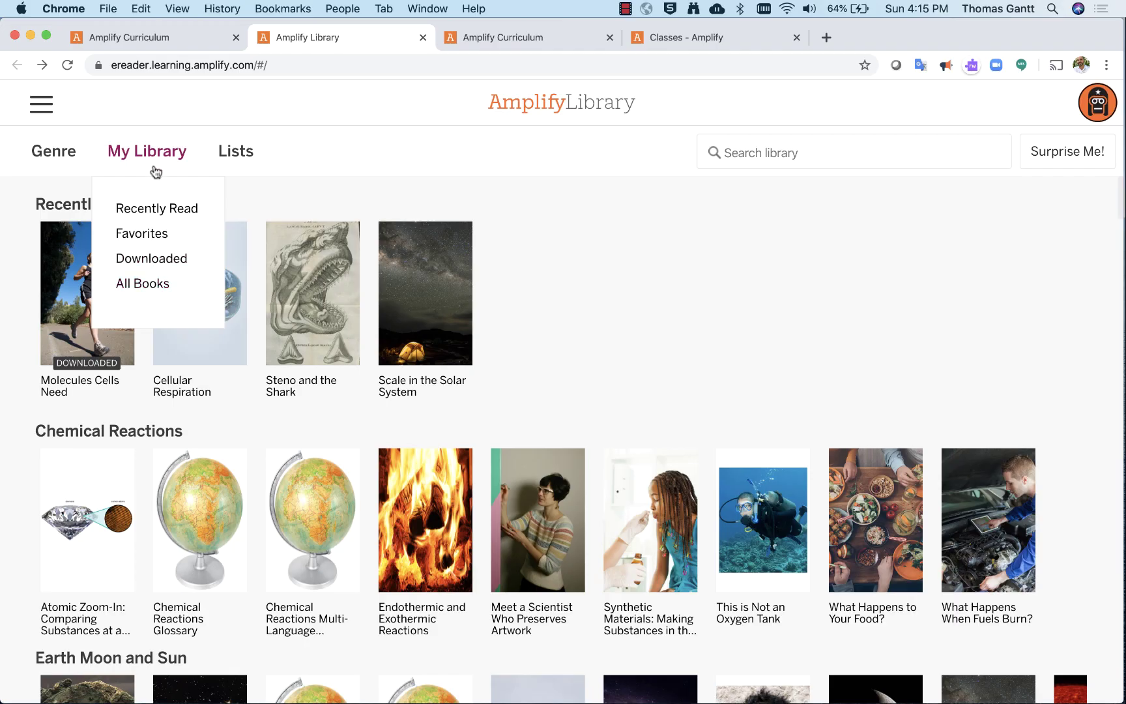
click(239, 155)
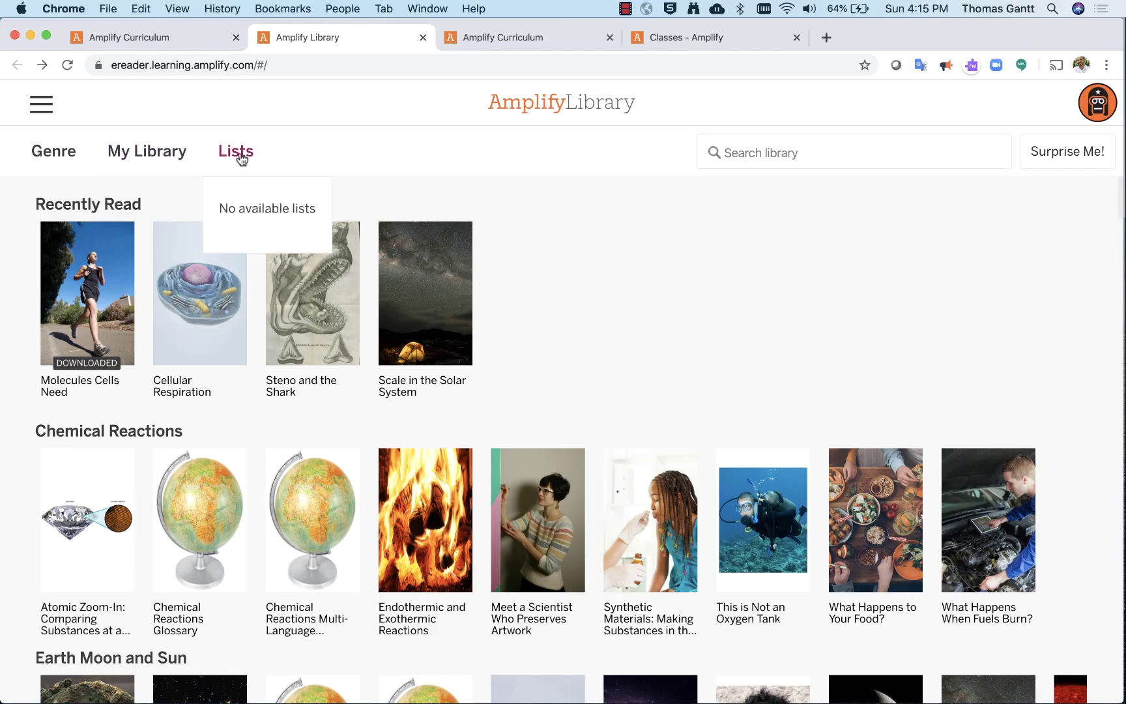
click(287, 150)
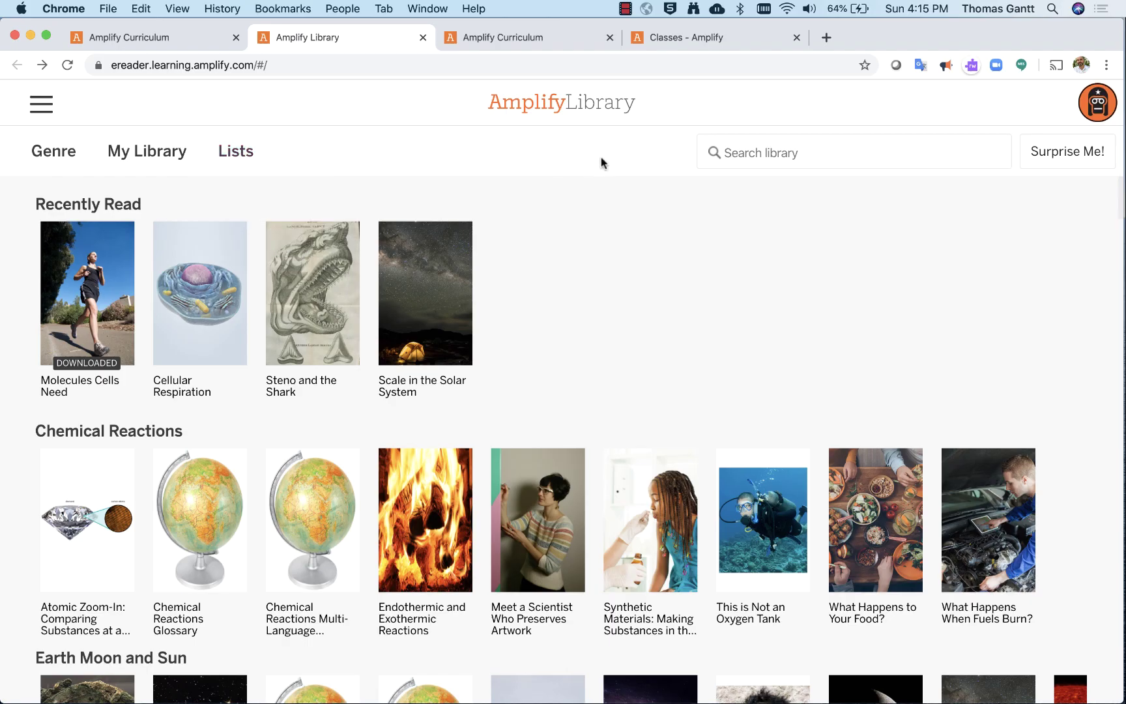
click(732, 154)
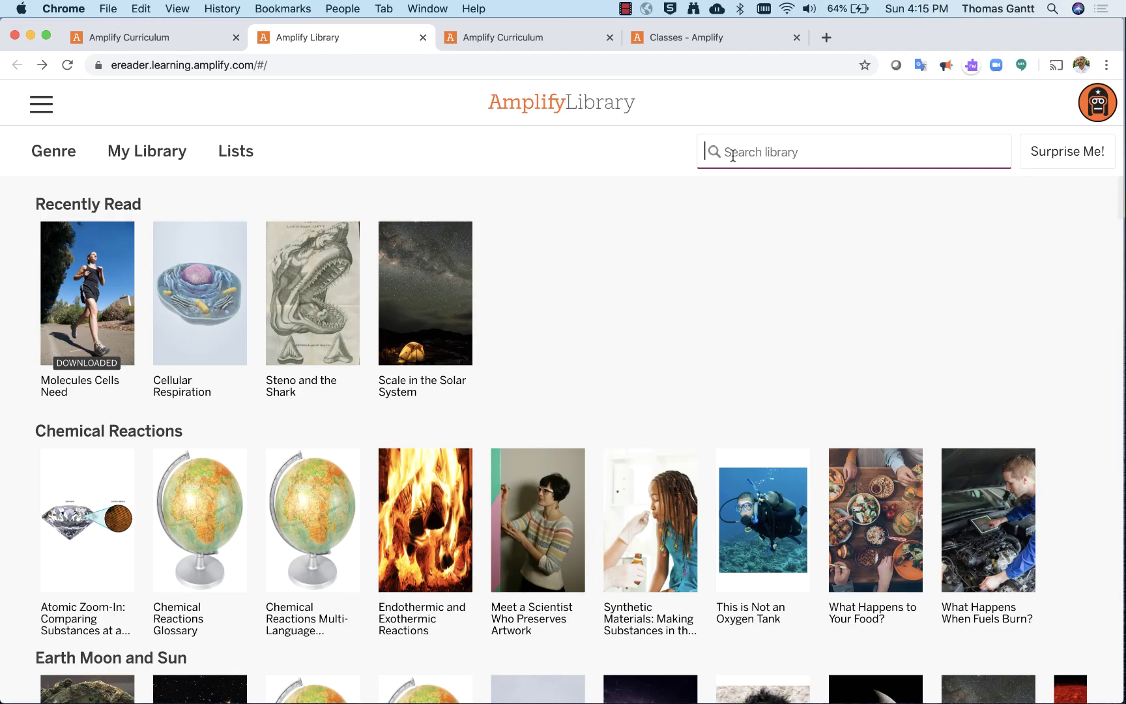
- Get three random book suggestions with Surprise Me!
click(1056, 163)
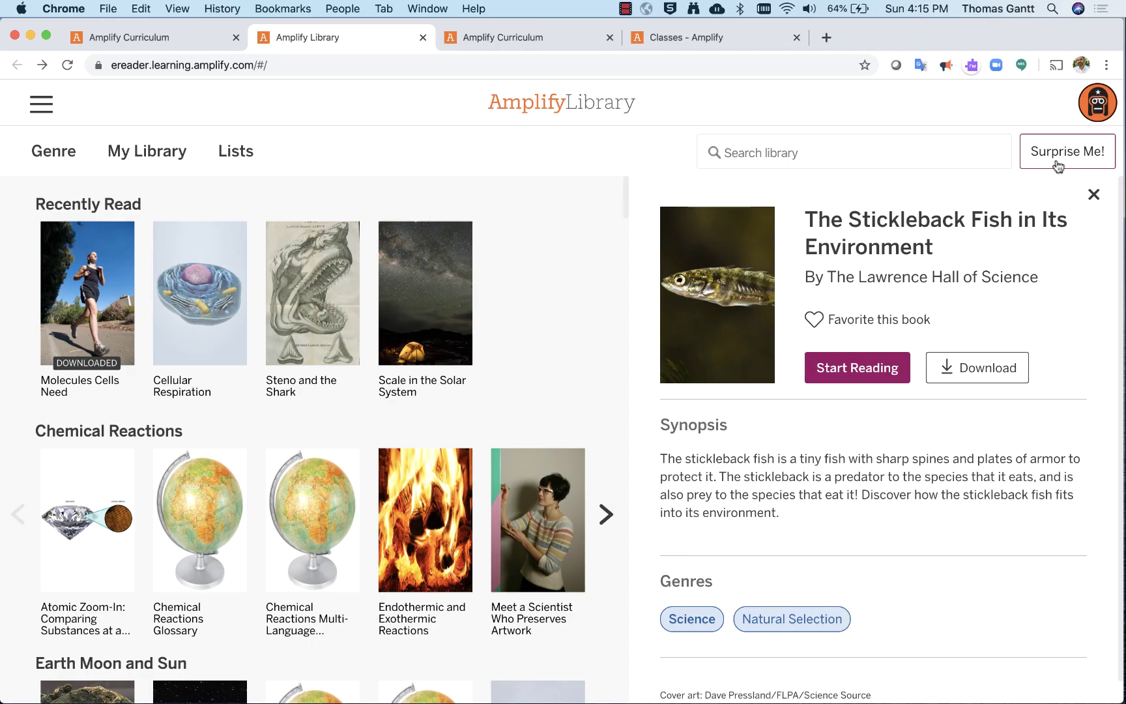
click(1059, 155)
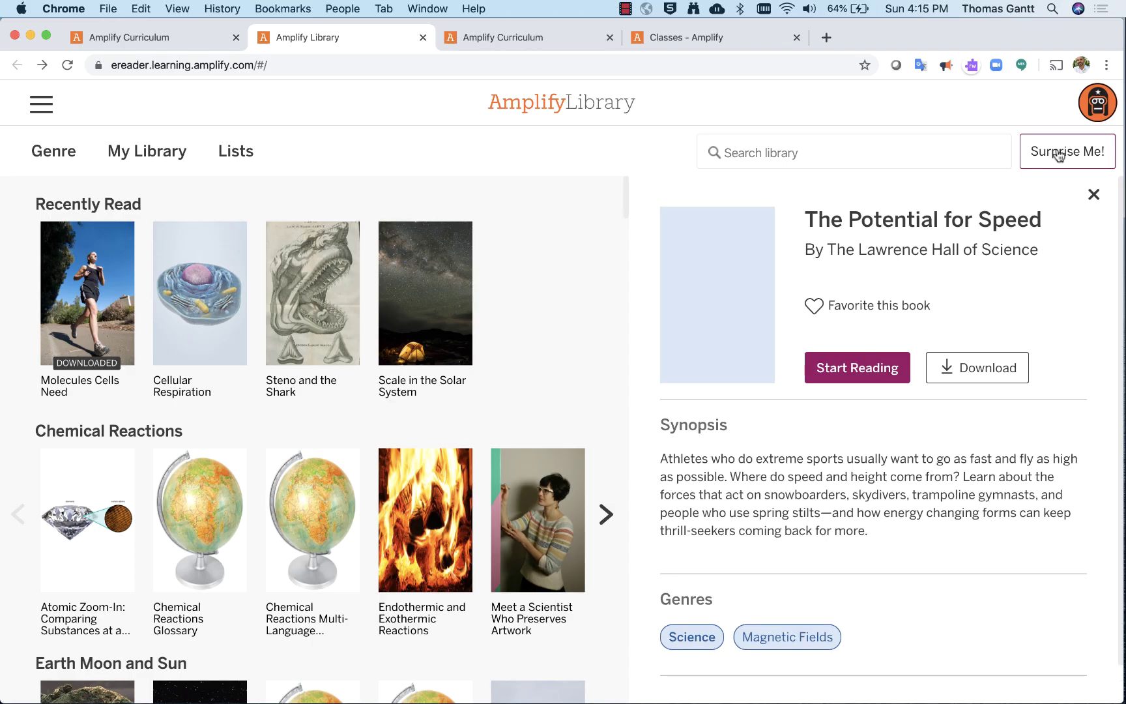
click(1059, 155)
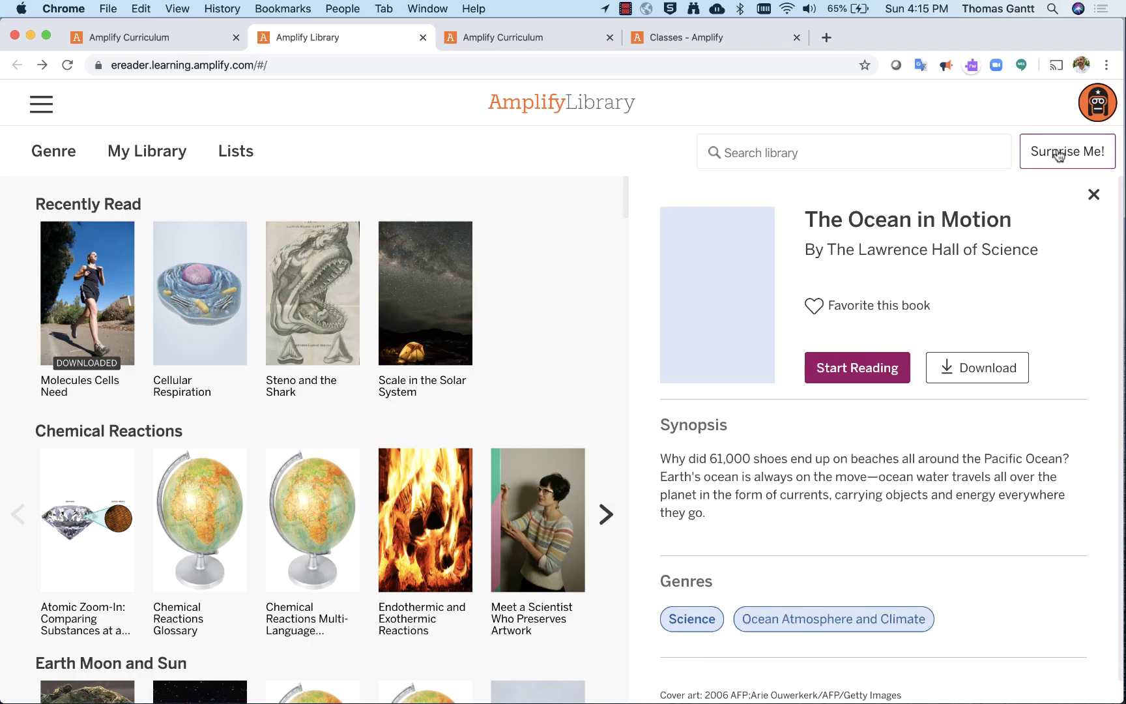
- Close The Ocean in Motion details and continue reading Molecules Cells Need
click(1094, 194)
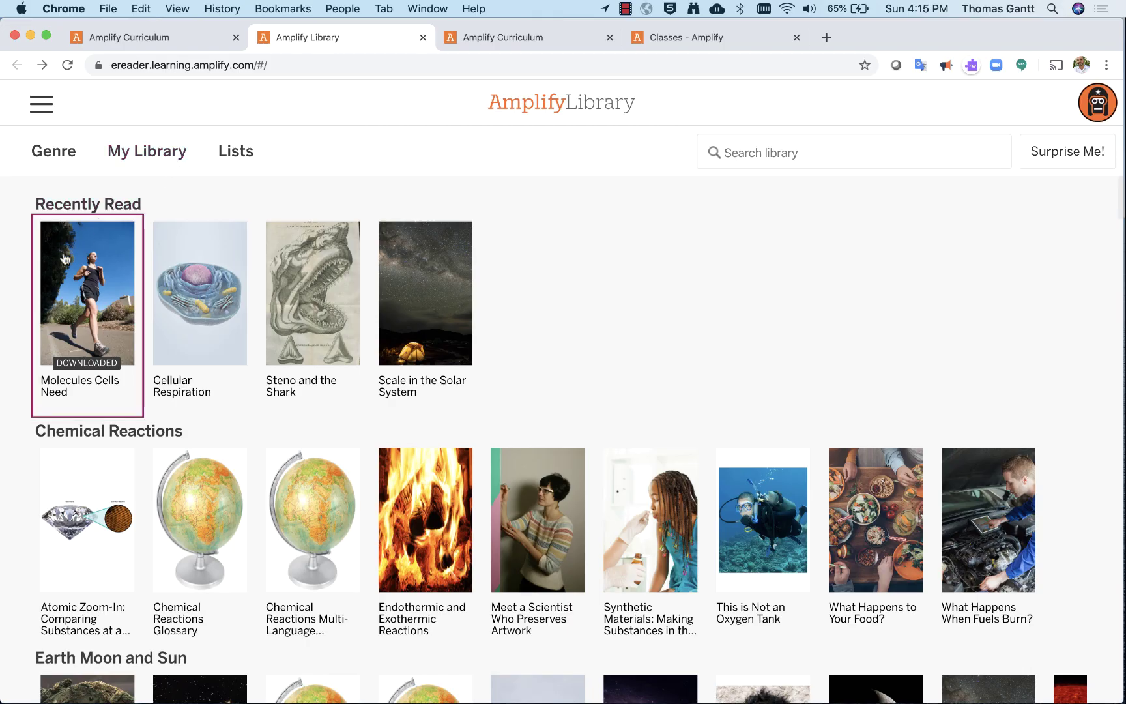
click(76, 292)
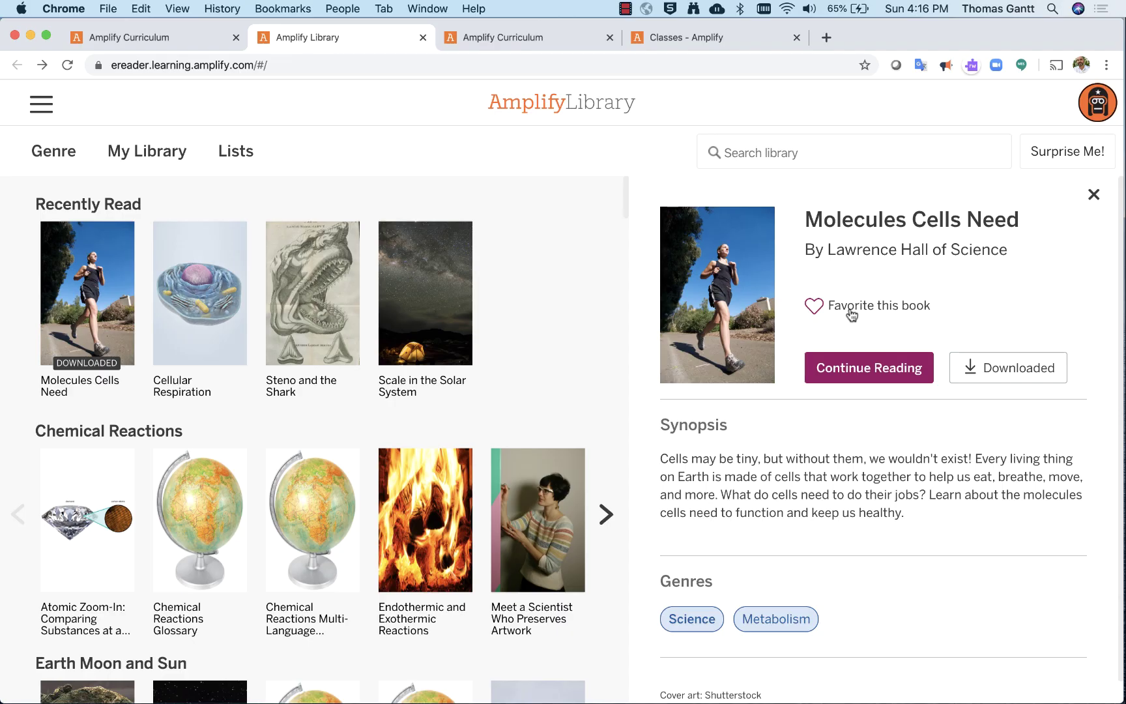
click(850, 372)
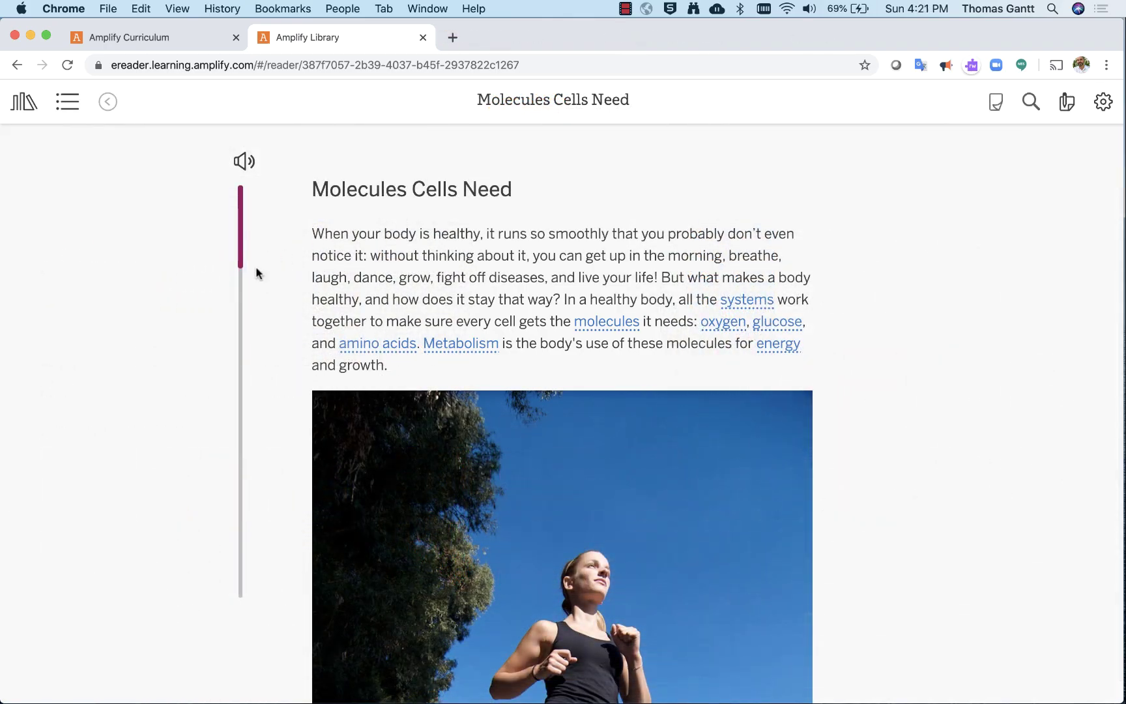
click(25, 104)
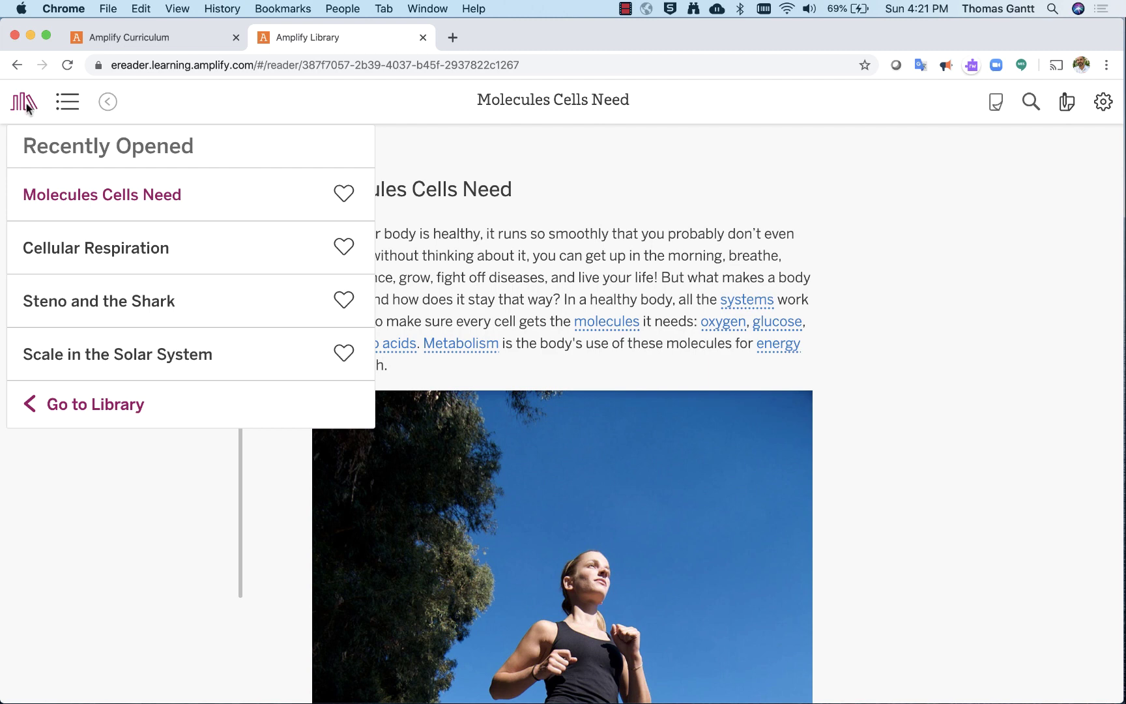
click(66, 104)
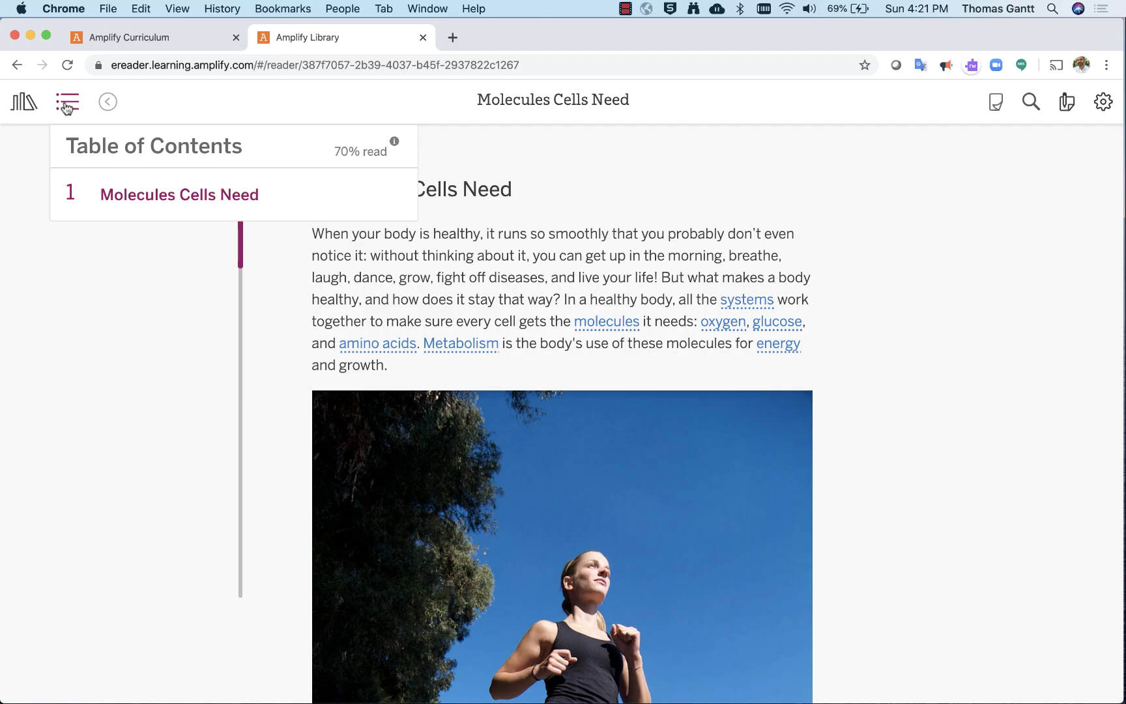
click(269, 108)
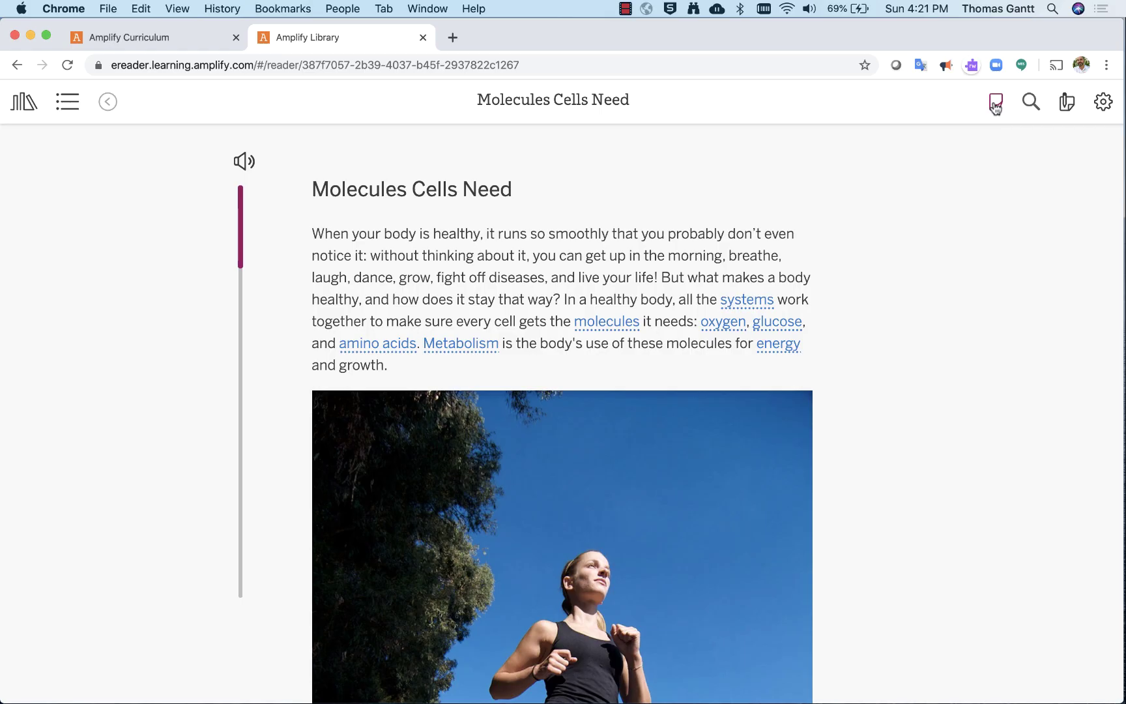
click(1030, 105)
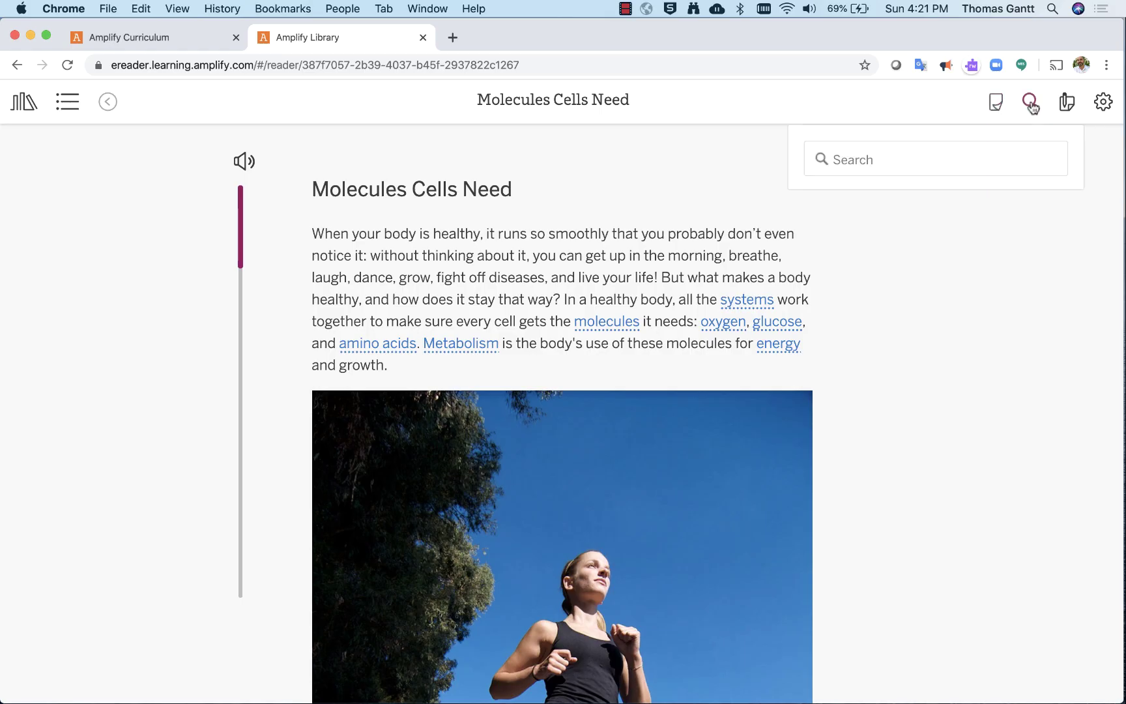
click(1030, 104)
click(1066, 106)
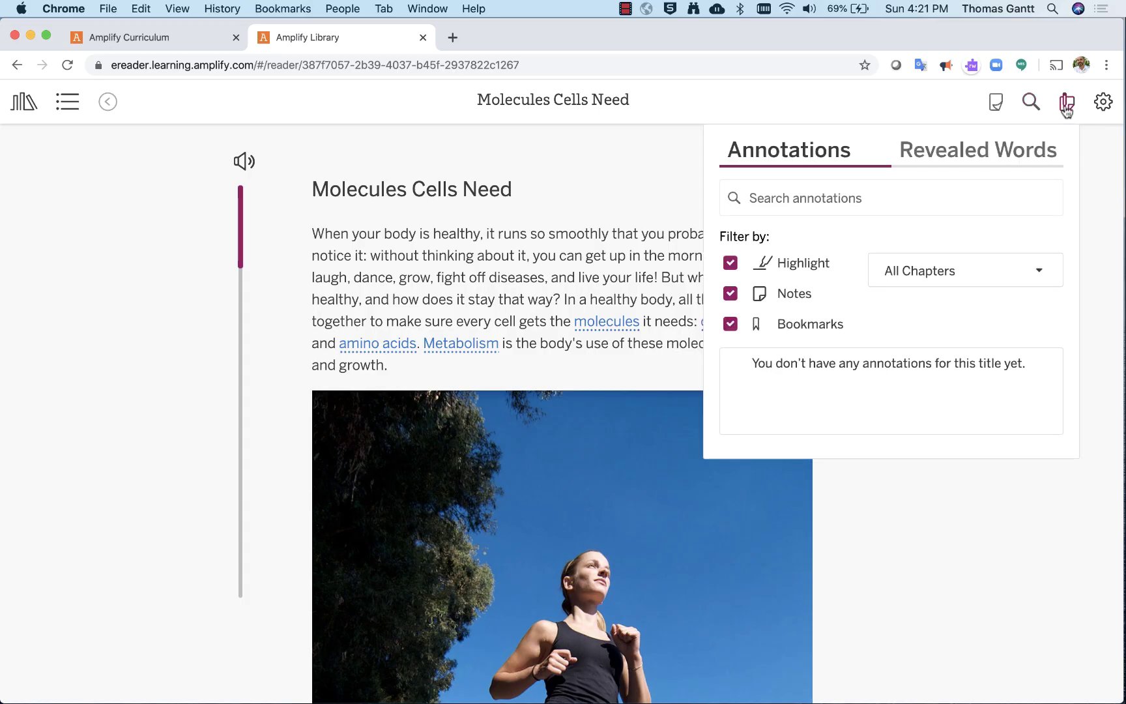
click(981, 153)
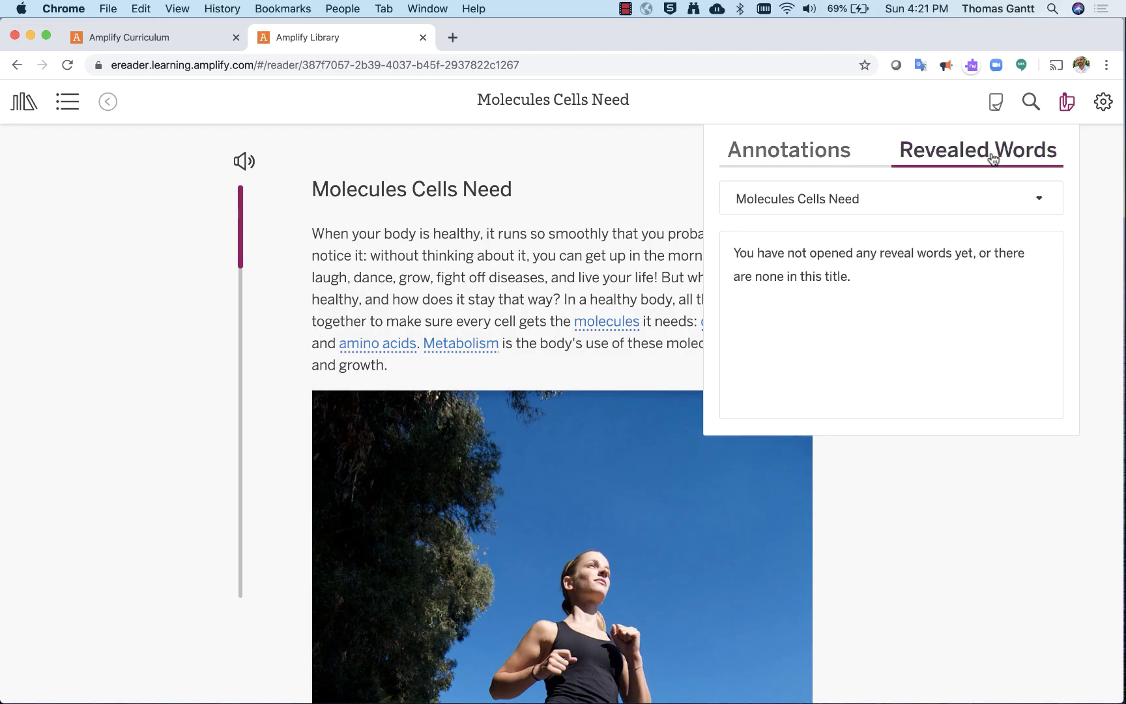
click(822, 158)
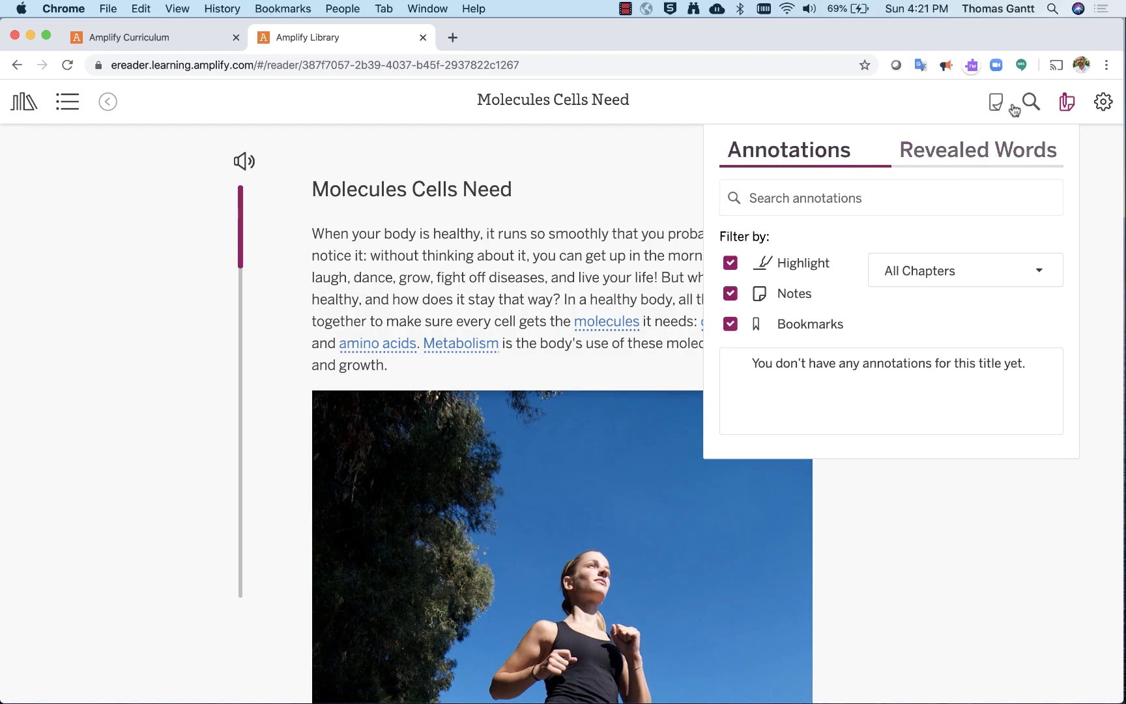
click(1066, 105)
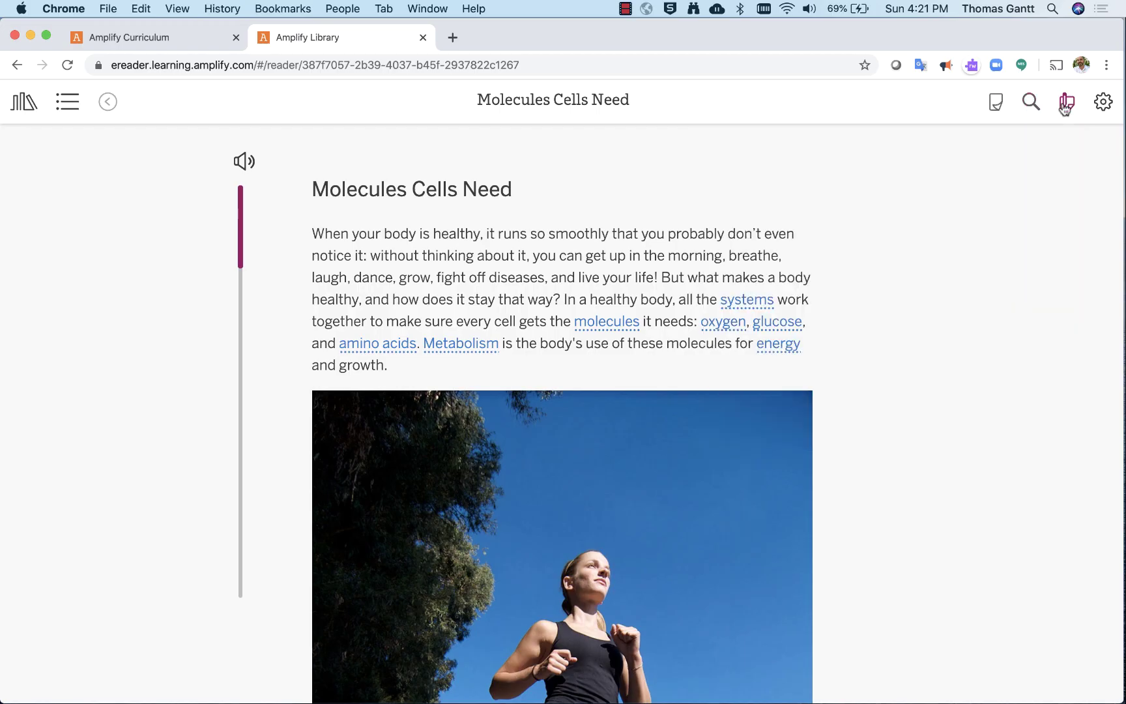
click(1104, 103)
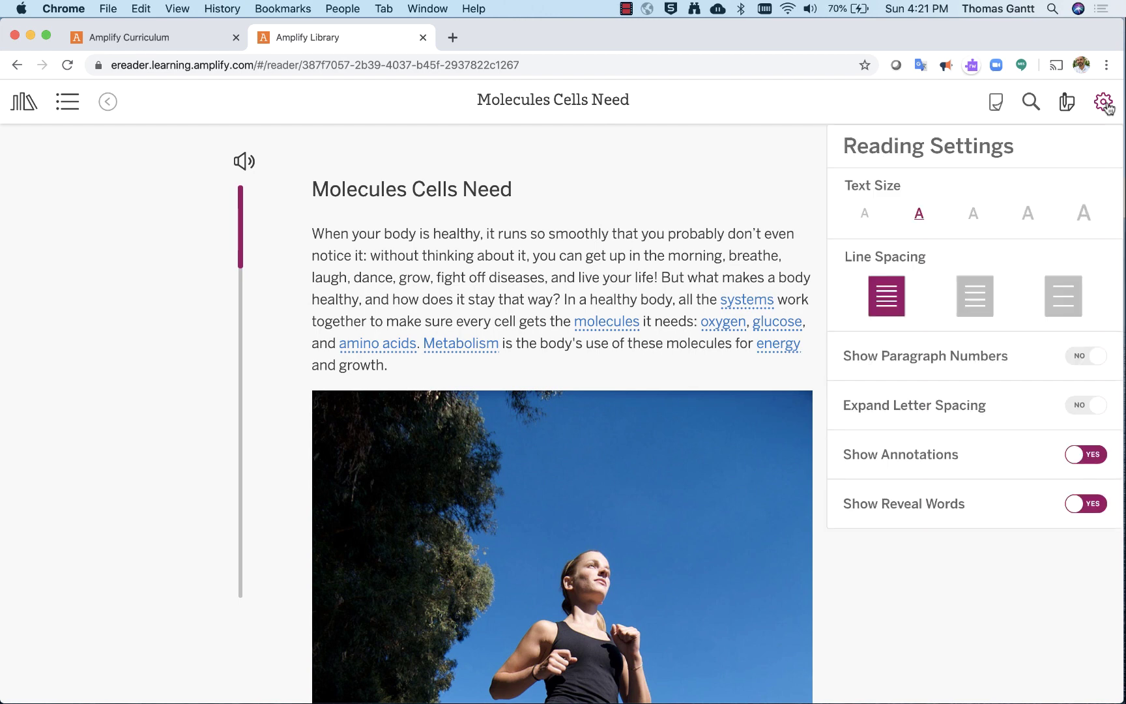
click(1106, 107)
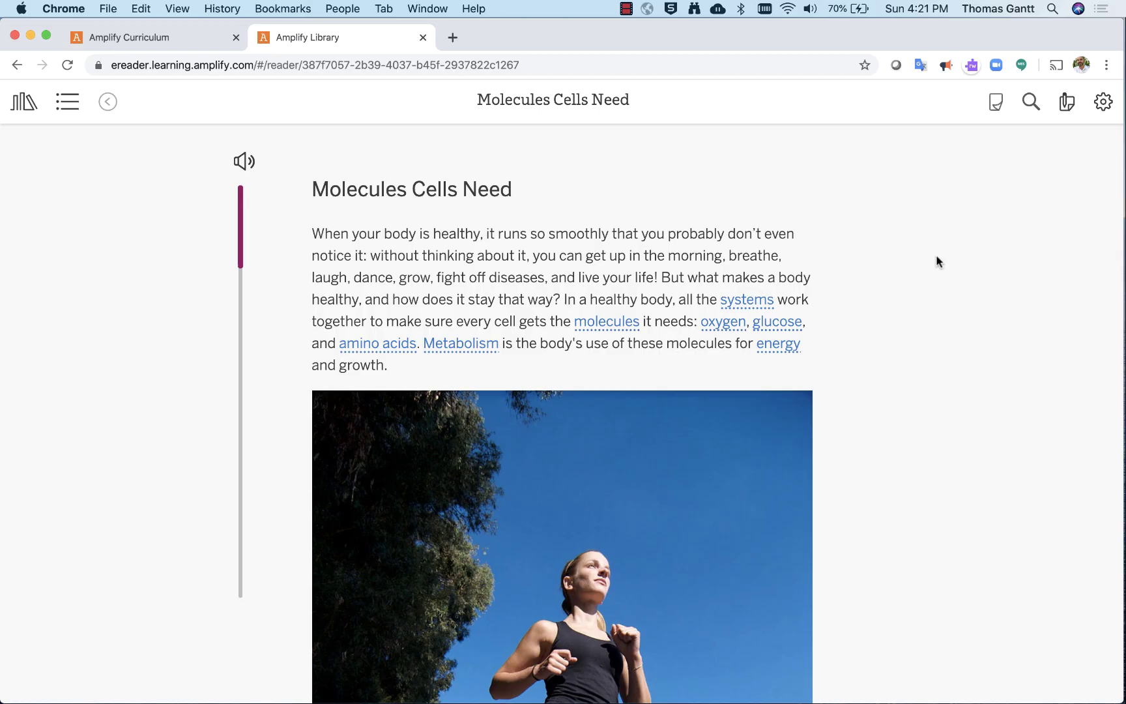
- Show and hide the definition of 'molecules', then bring up the read-aloud audio player
scroll(900, 341, down, 10)
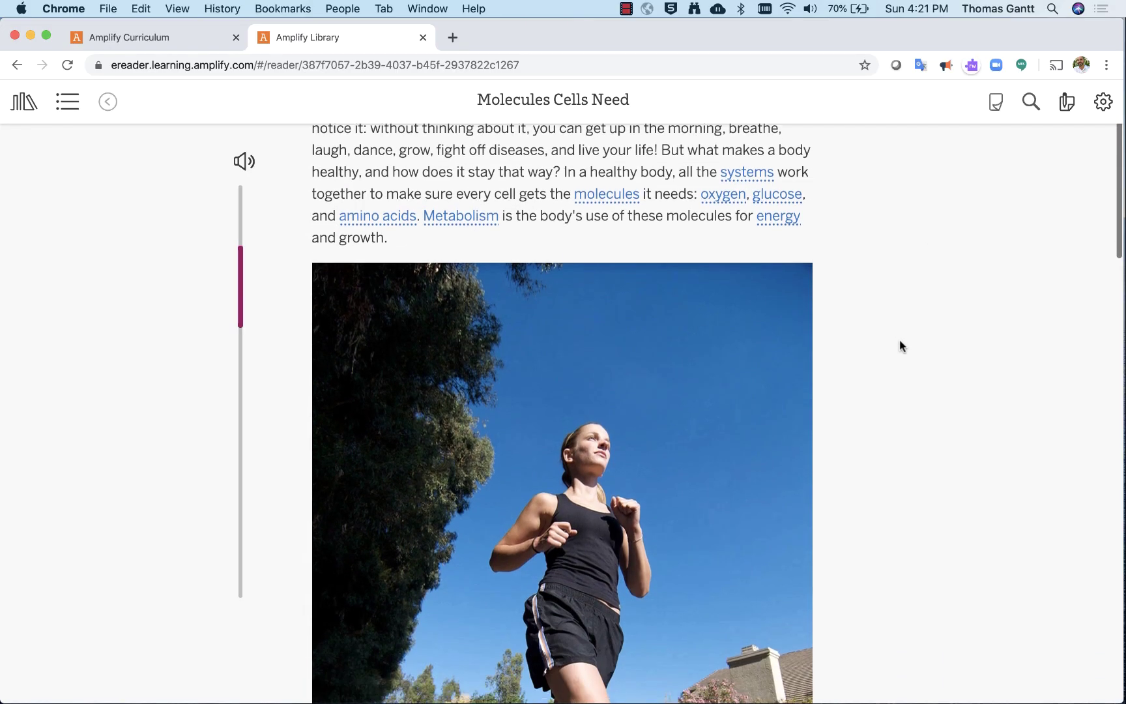
scroll(900, 345, down, 2)
scroll(900, 345, up, 15)
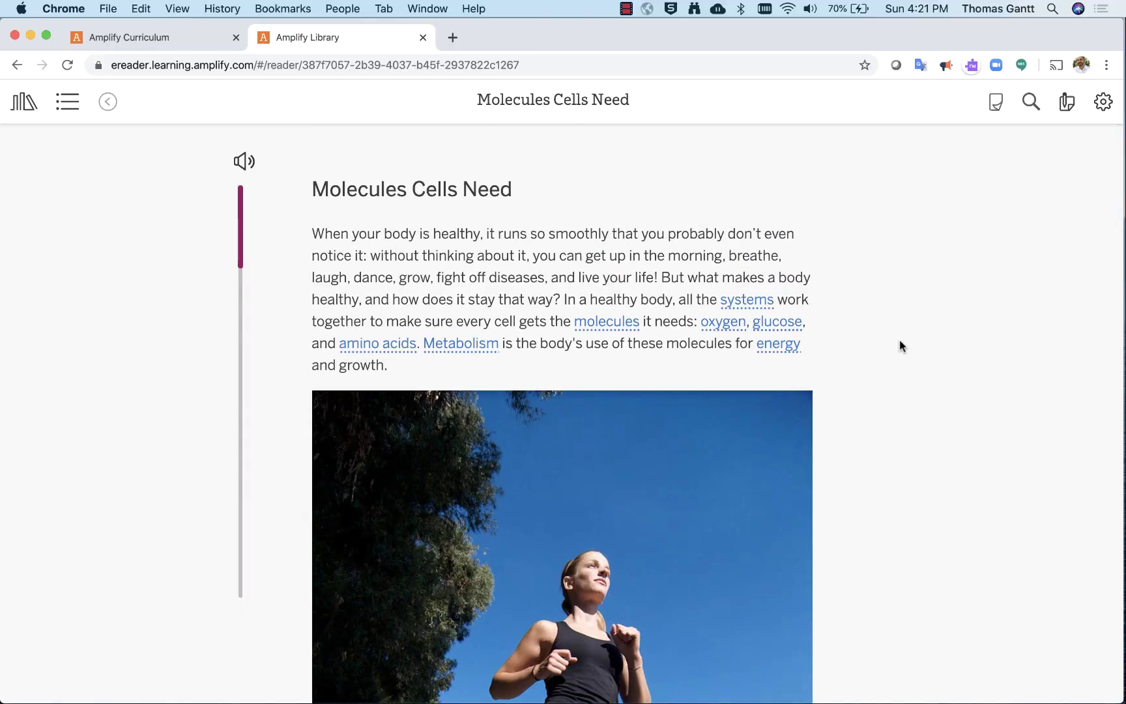
click(604, 326)
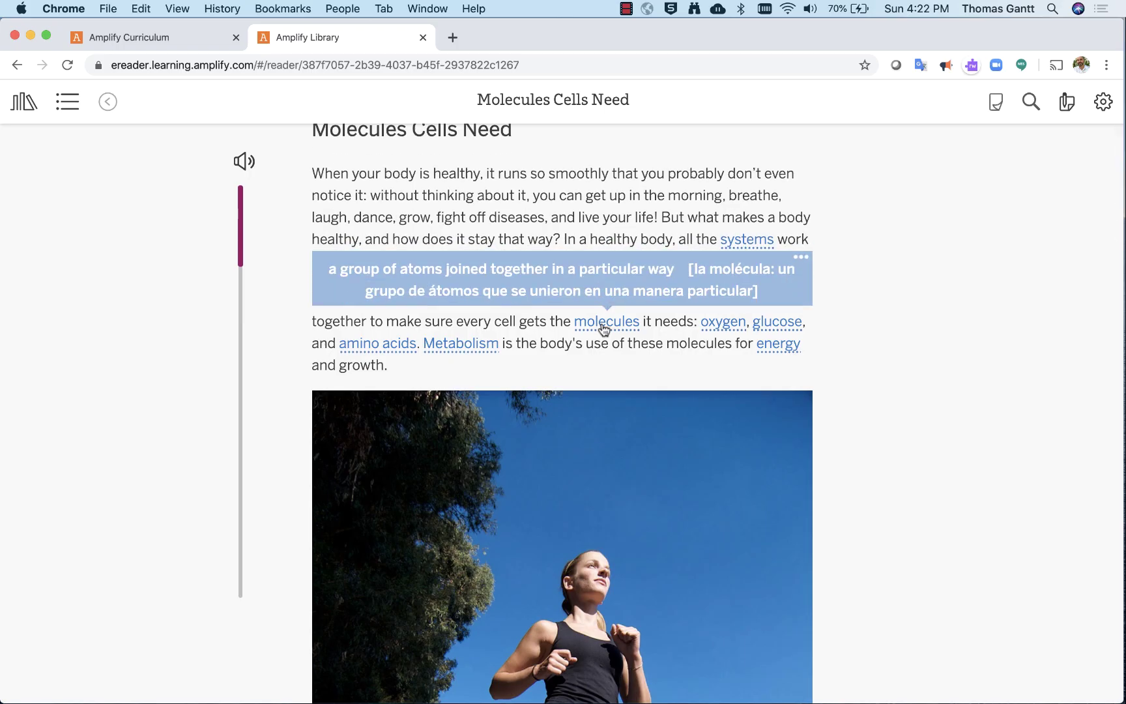
click(604, 326)
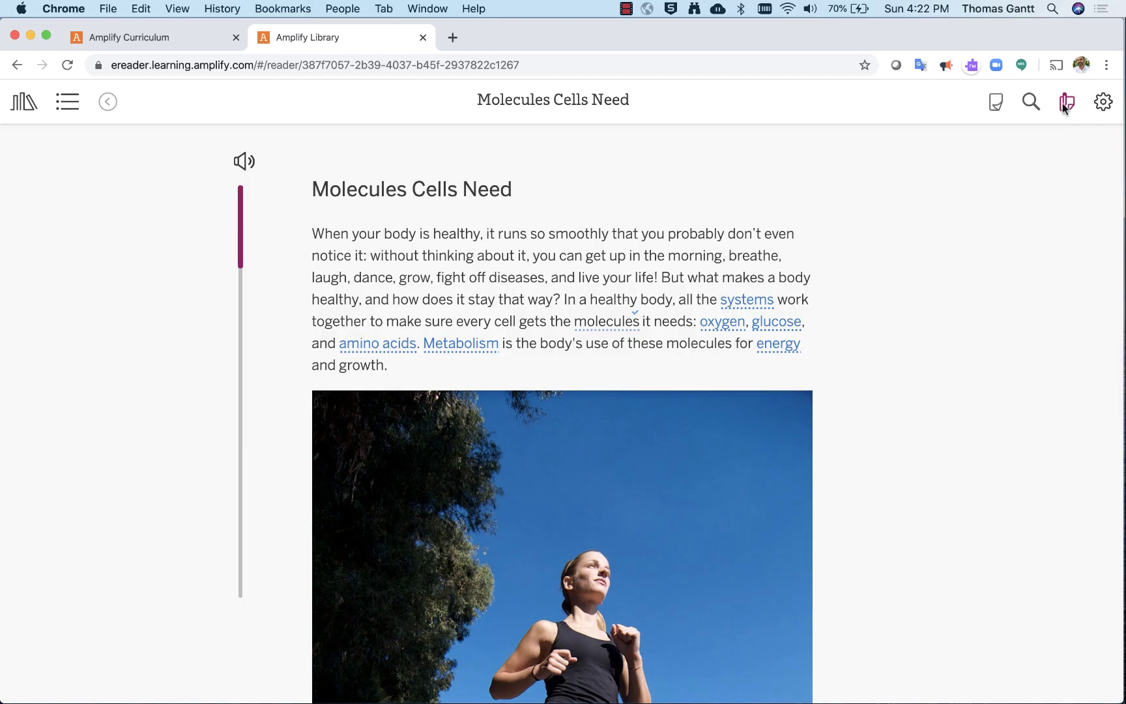
click(244, 162)
- Scroll down the article to the amino acid paragraph and bread diagram
scroll(647, 318, down, 1)
scroll(647, 318, down, 10)
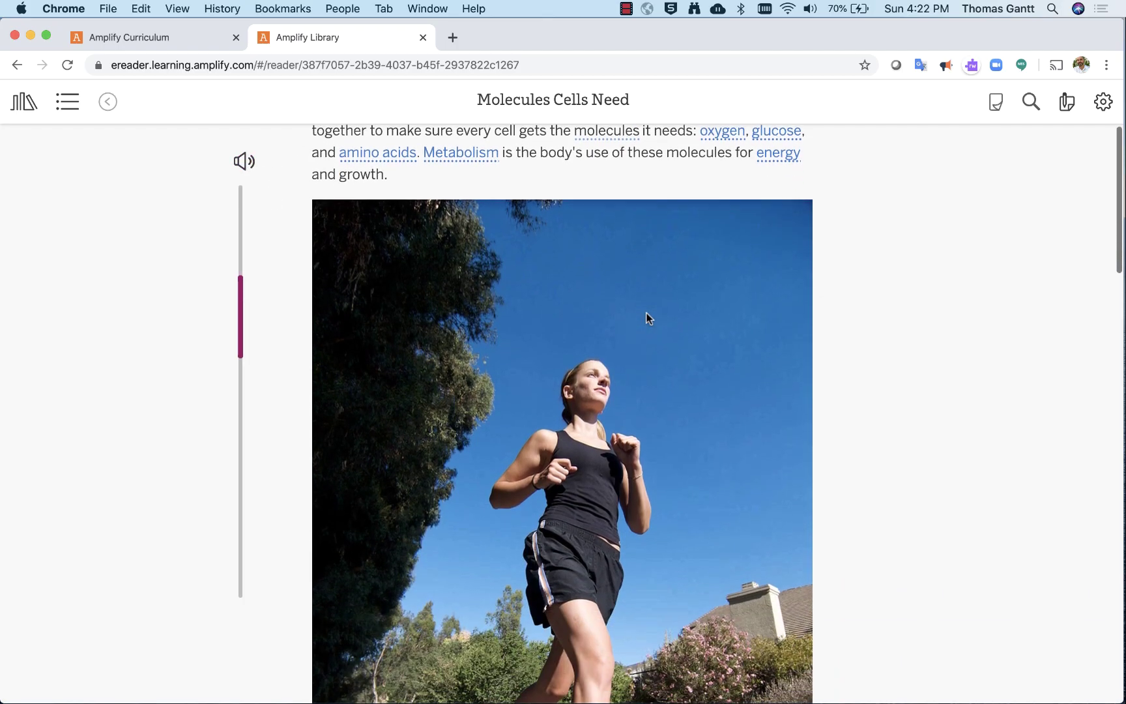
scroll(647, 318, down, 10)
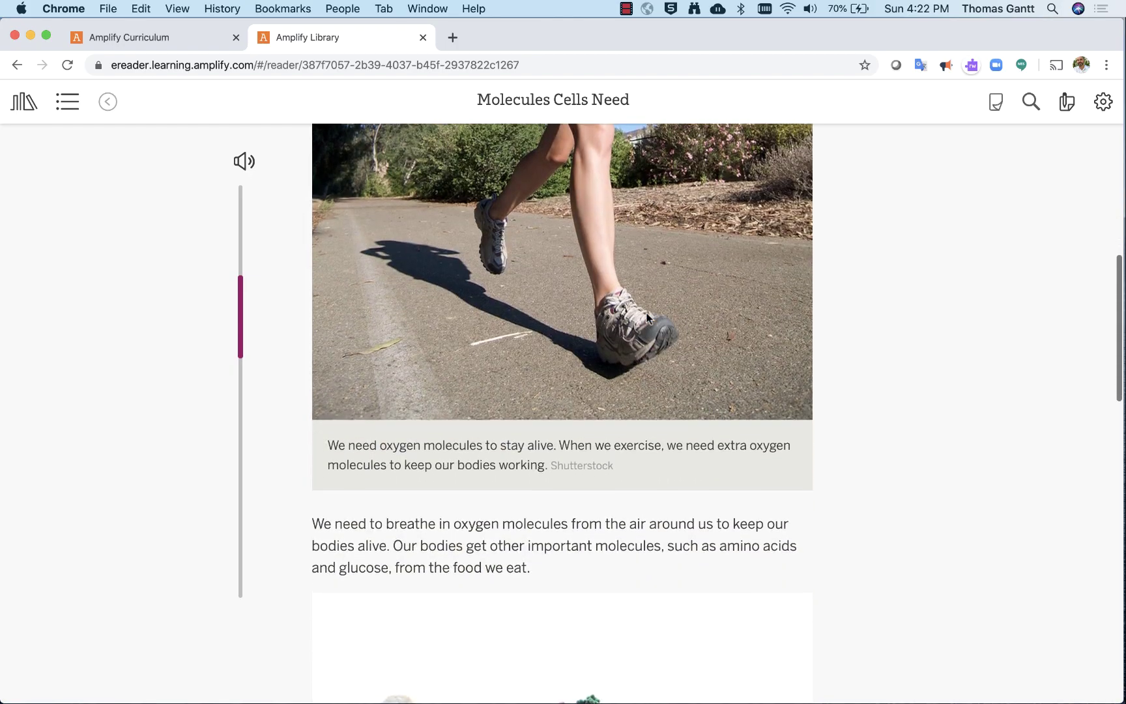
scroll(648, 318, down, 4)
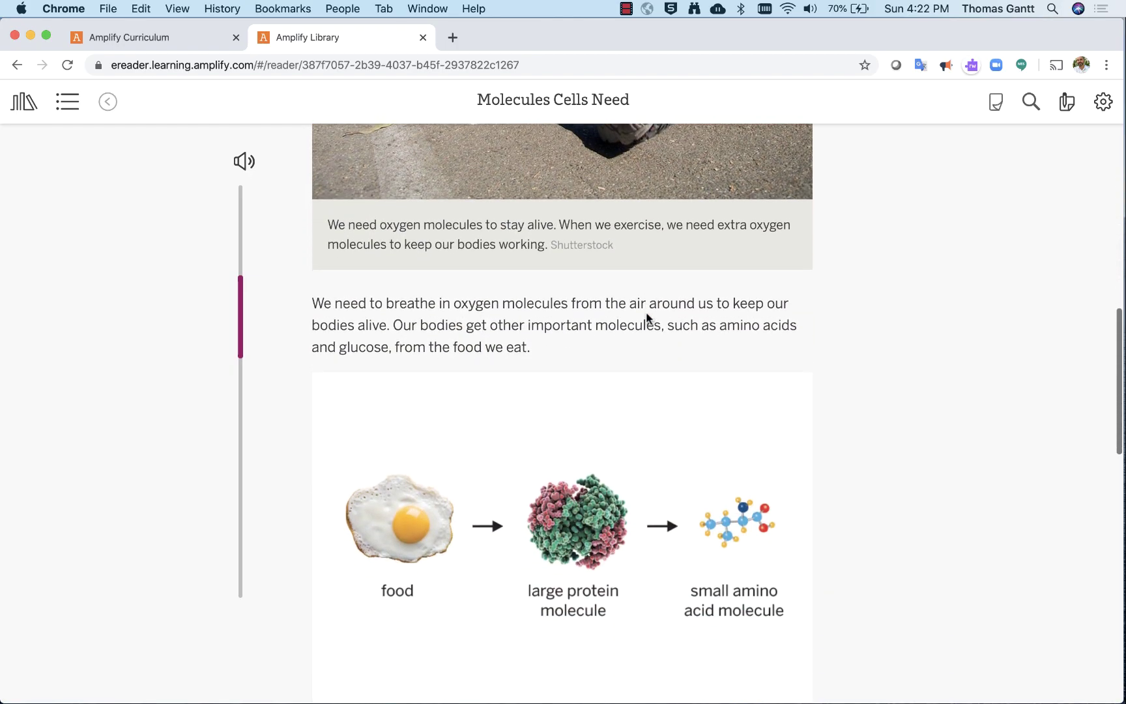
scroll(647, 318, down, 1)
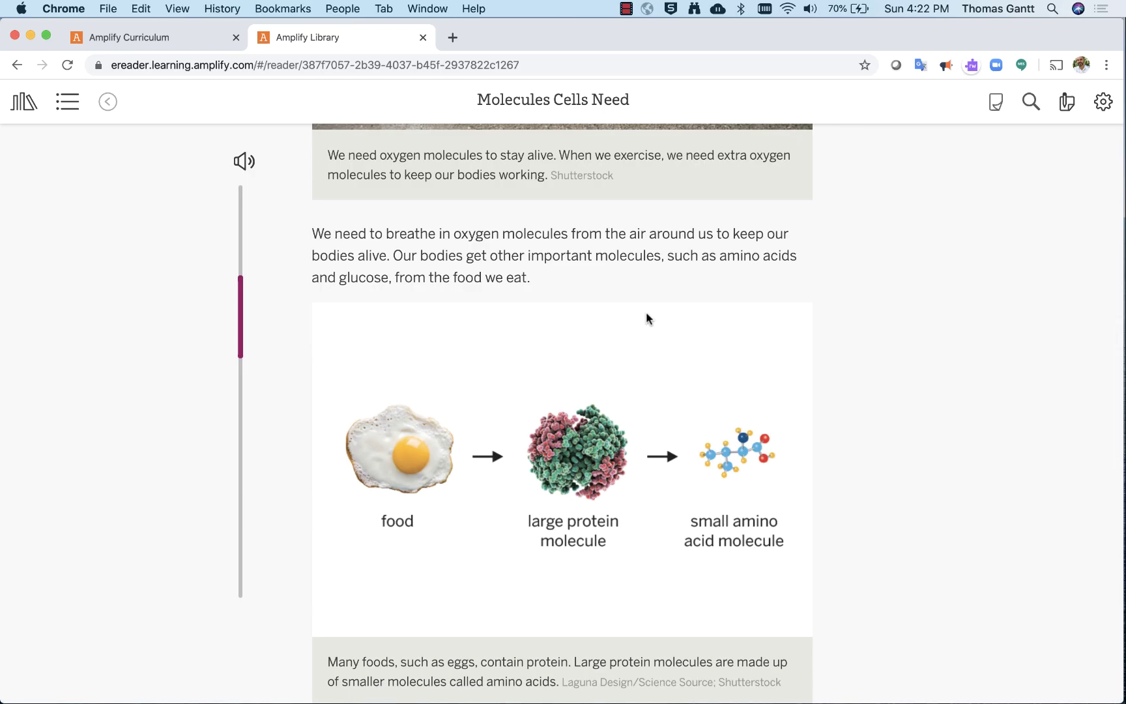
scroll(646, 316, down, 5)
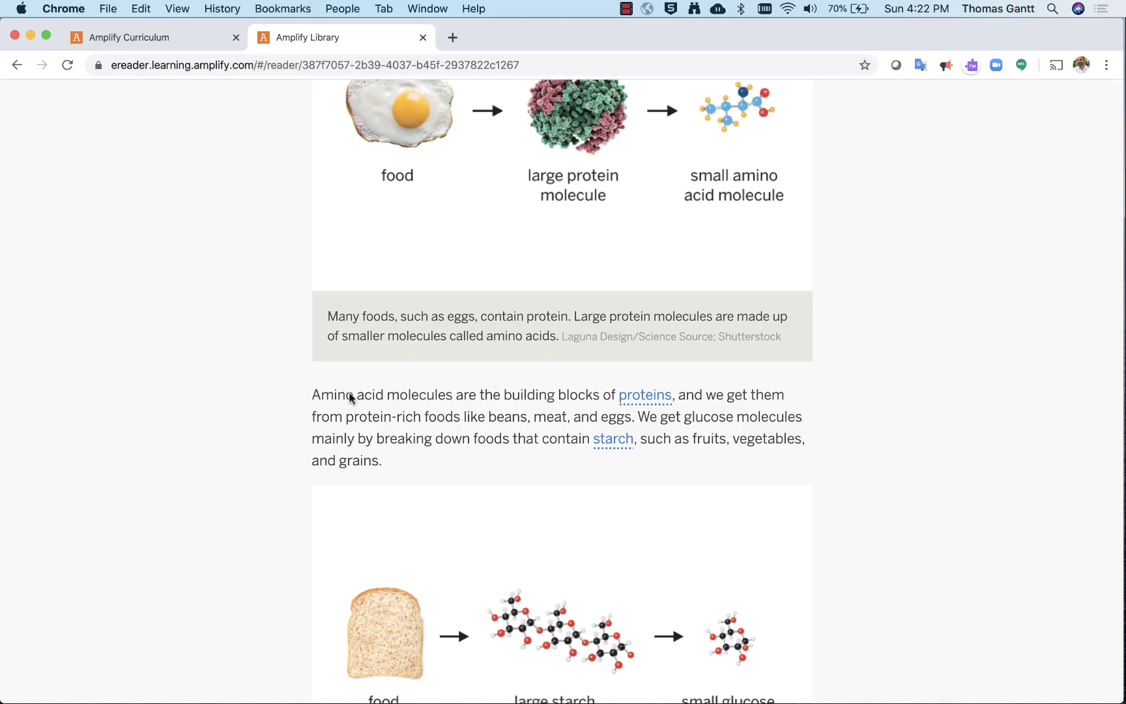
- Highlight the opening of the amino acid sentence in yellow and copy 'mainly by breaking down foods'
drag(312, 398, 513, 395)
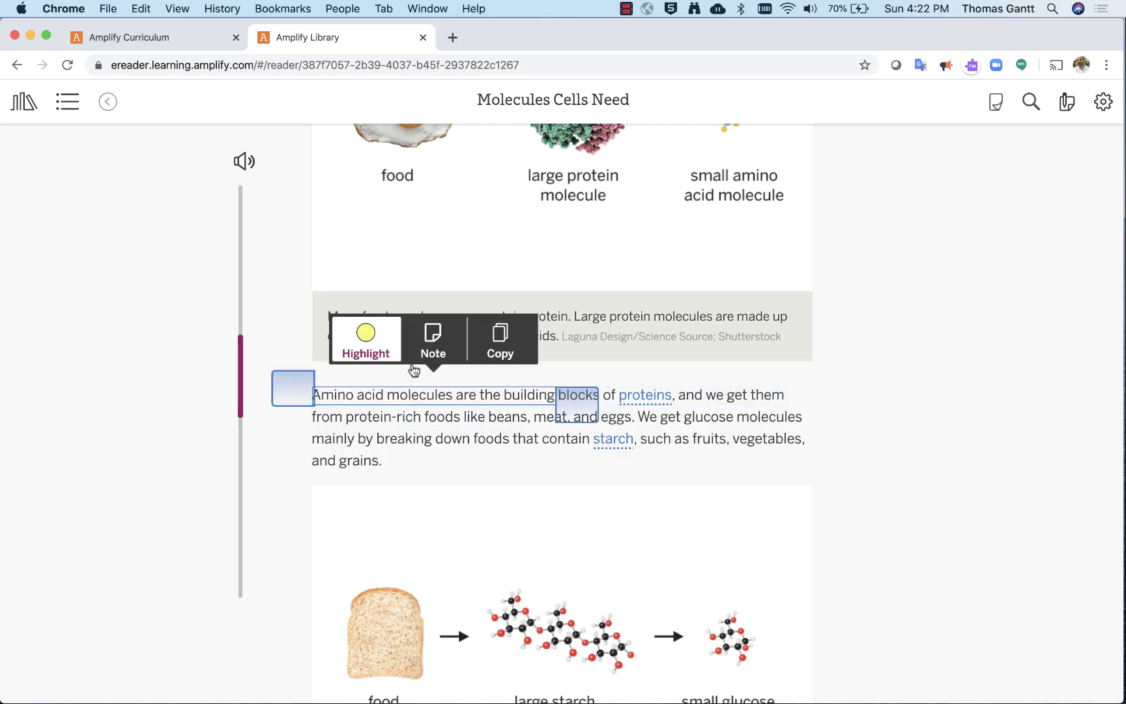
click(374, 340)
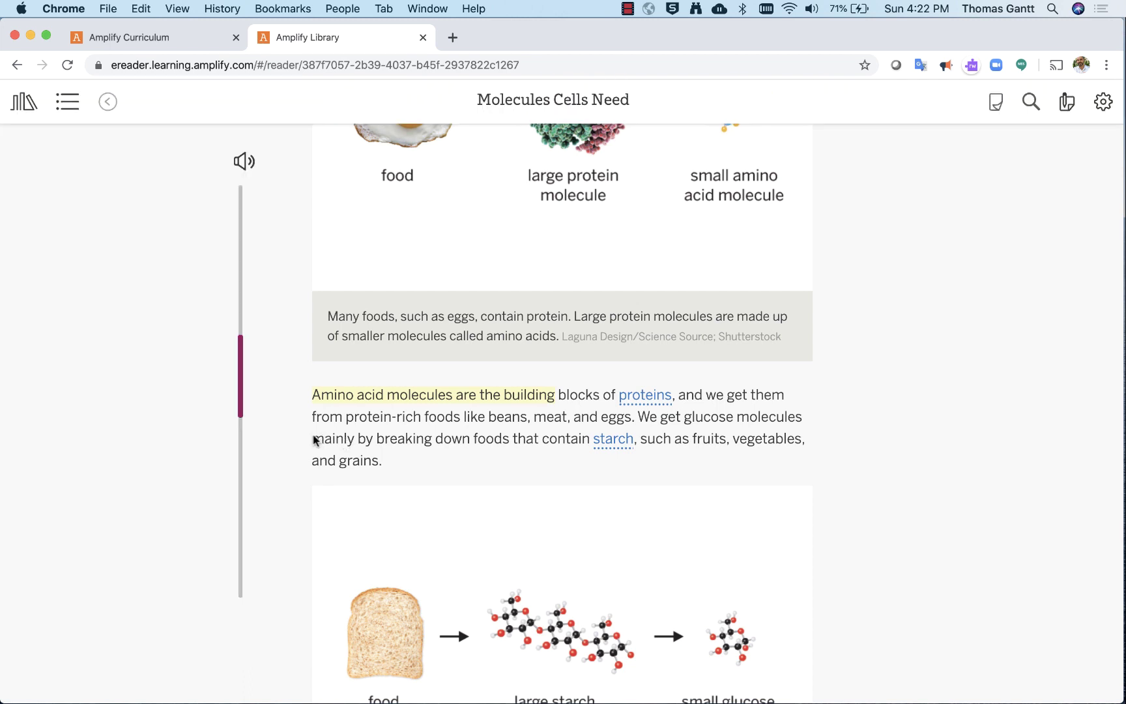
drag(314, 440, 510, 440)
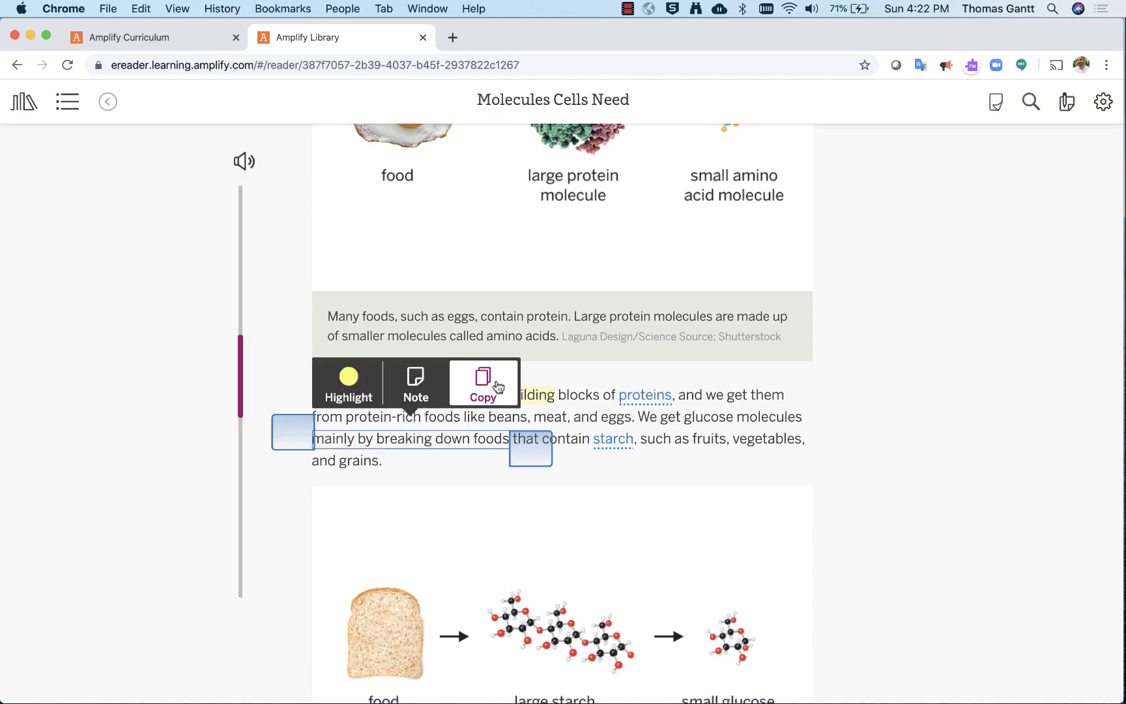
click(464, 457)
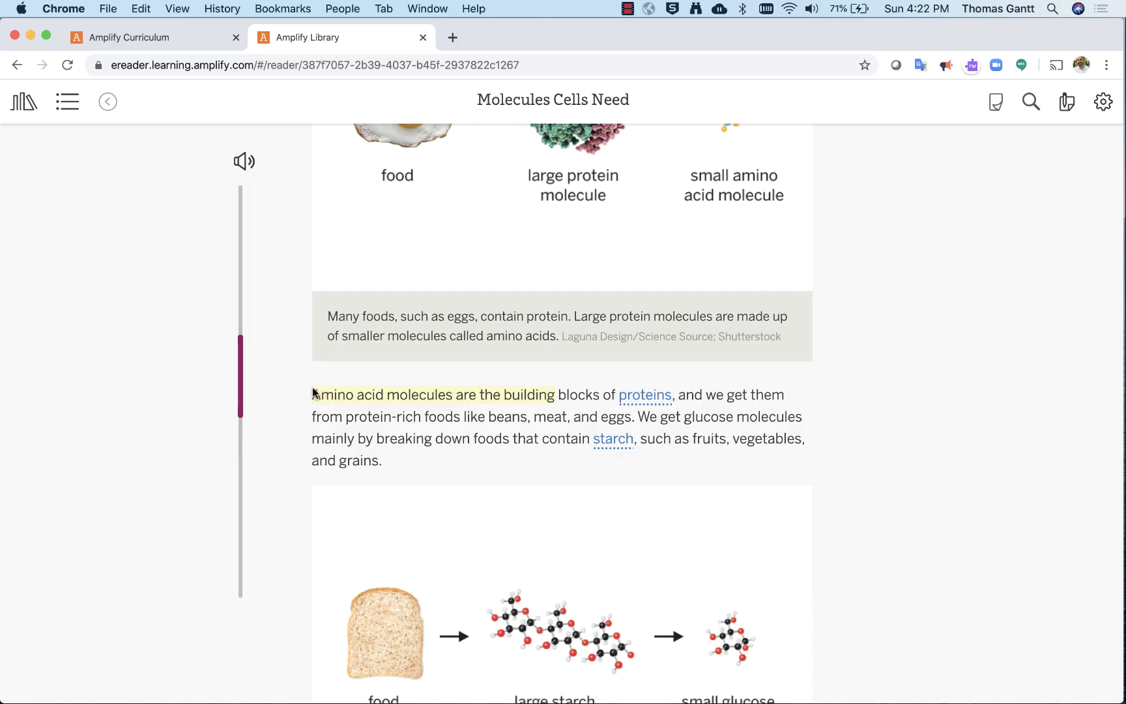
- Attach a saved note reading 'Note' to the amino acid paragraph
drag(314, 395, 382, 469)
click(412, 358)
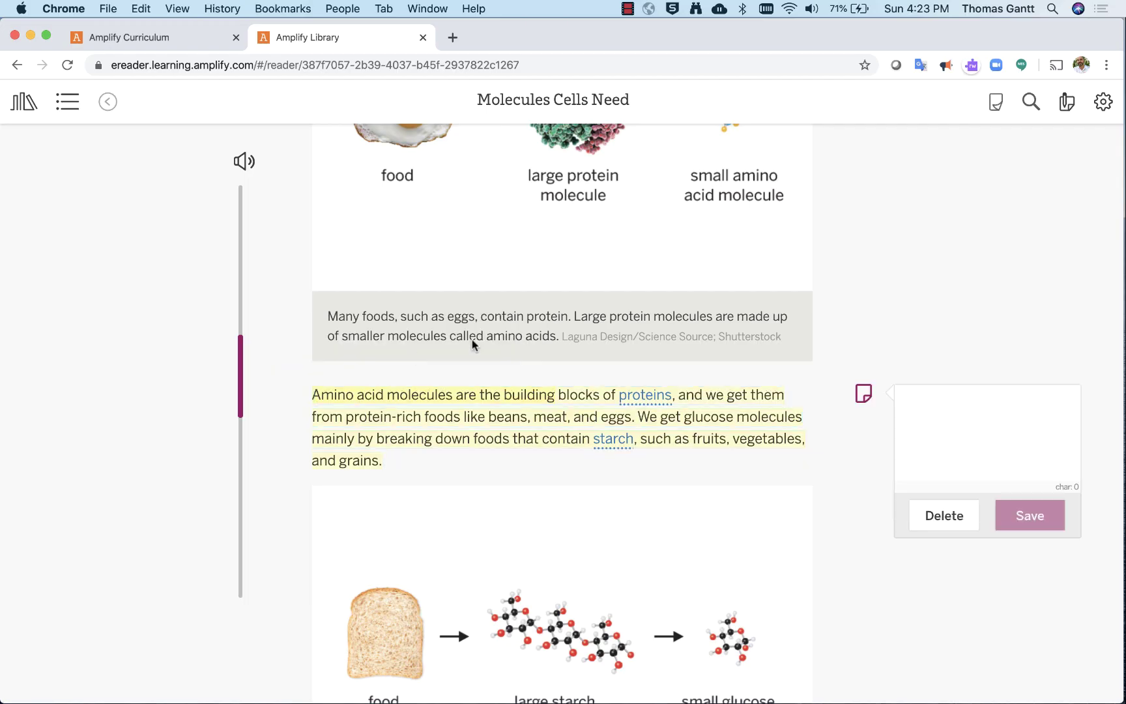
text(Note)
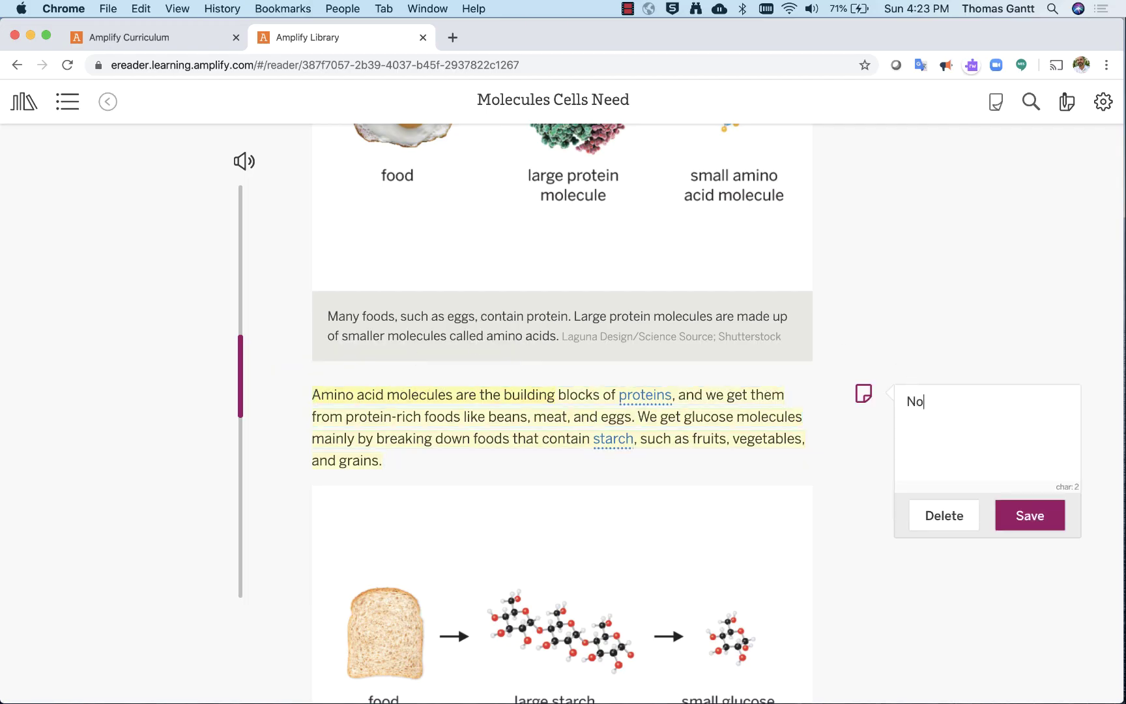
click(1028, 518)
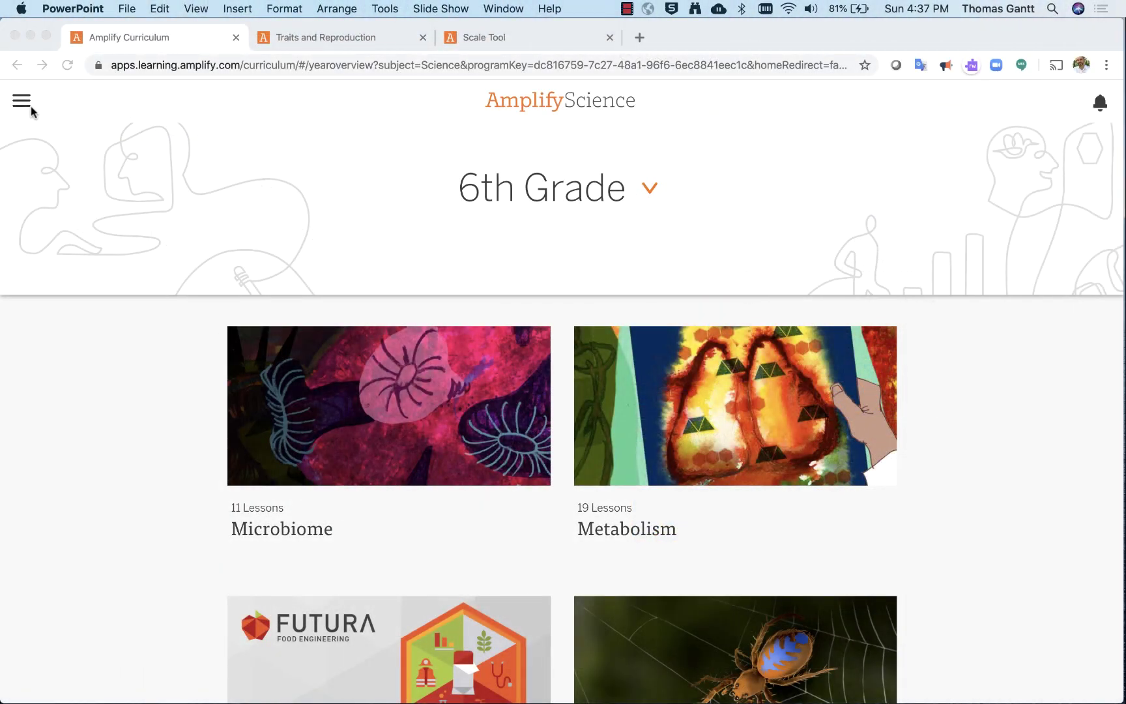
- Open the navigation panel over the 6th Grade overview and browse its Tools and Science Apps
click(24, 106)
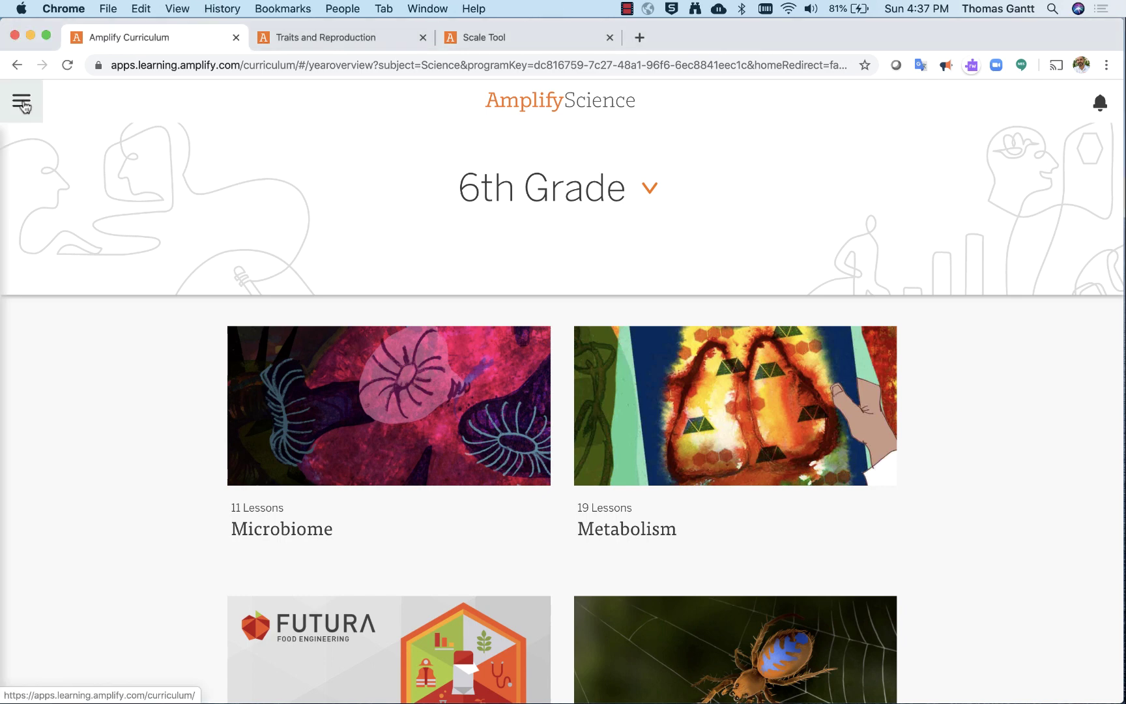
click(23, 103)
scroll(107, 323, down, 2)
scroll(108, 323, down, 3)
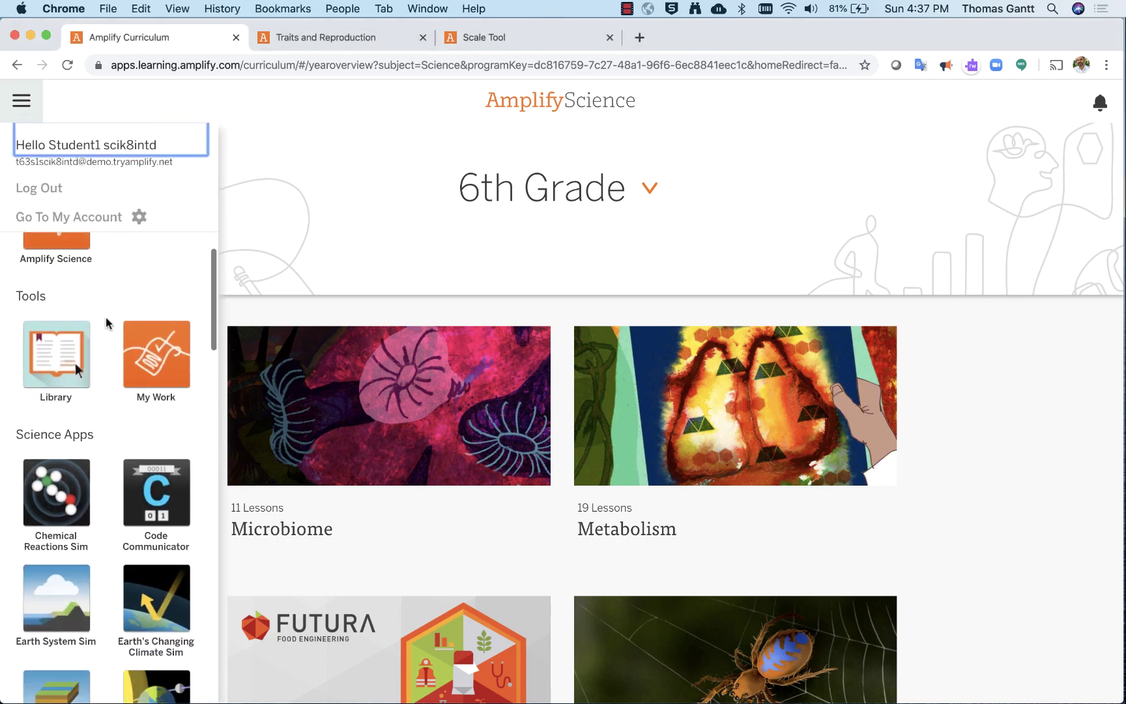
scroll(110, 394, down, 1)
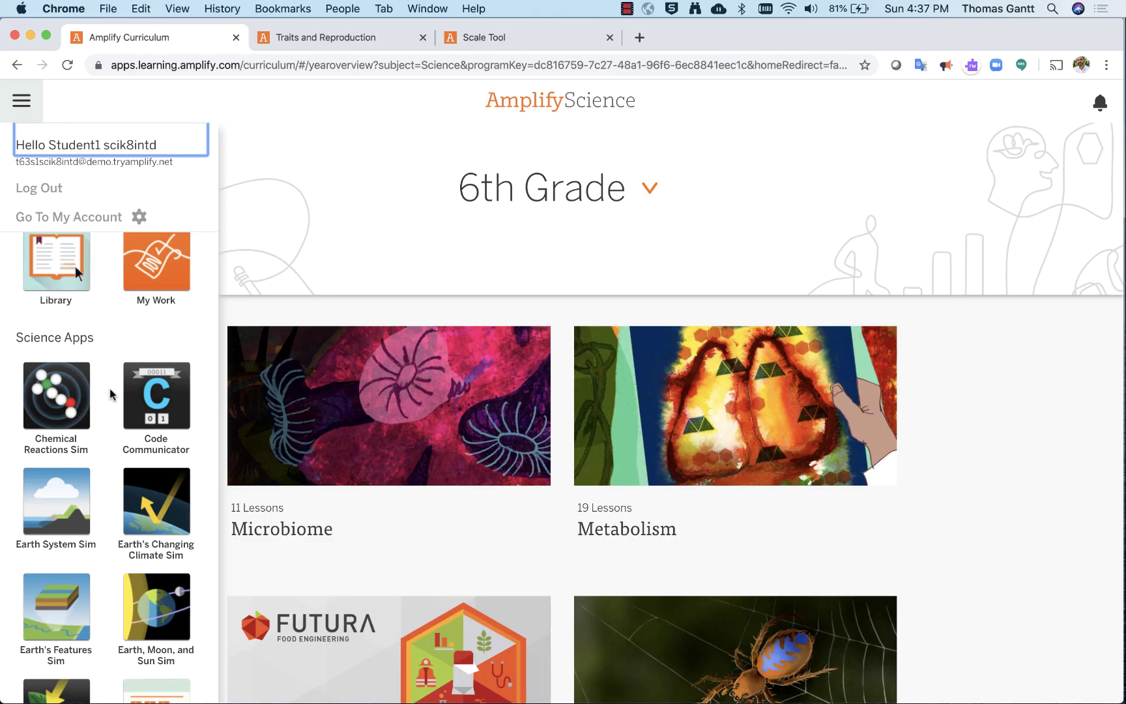
scroll(111, 394, down, 3)
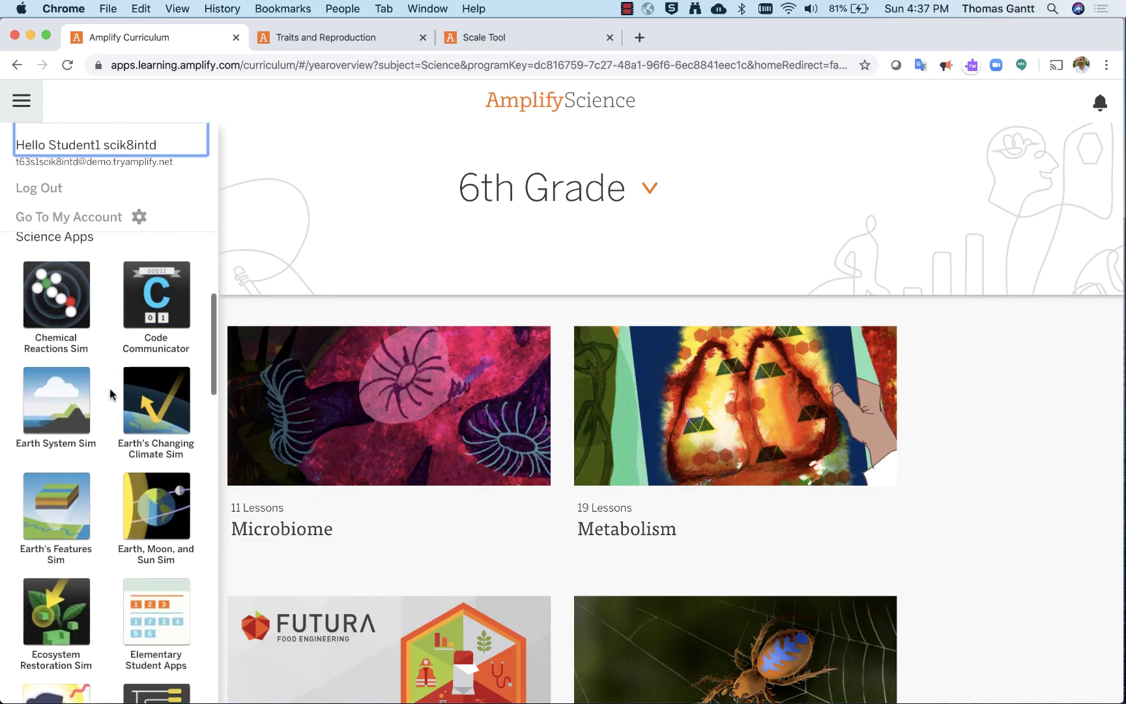
scroll(111, 393, up, 1)
scroll(111, 394, down, 1)
scroll(110, 394, down, 3)
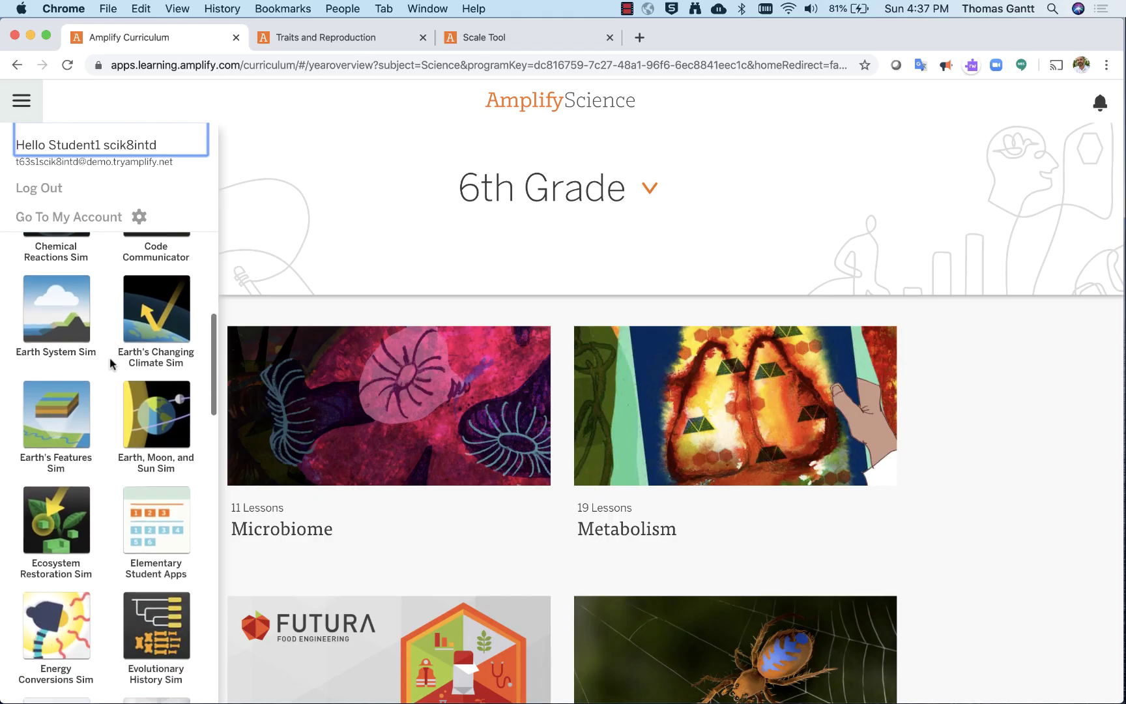
scroll(110, 361, up, 3)
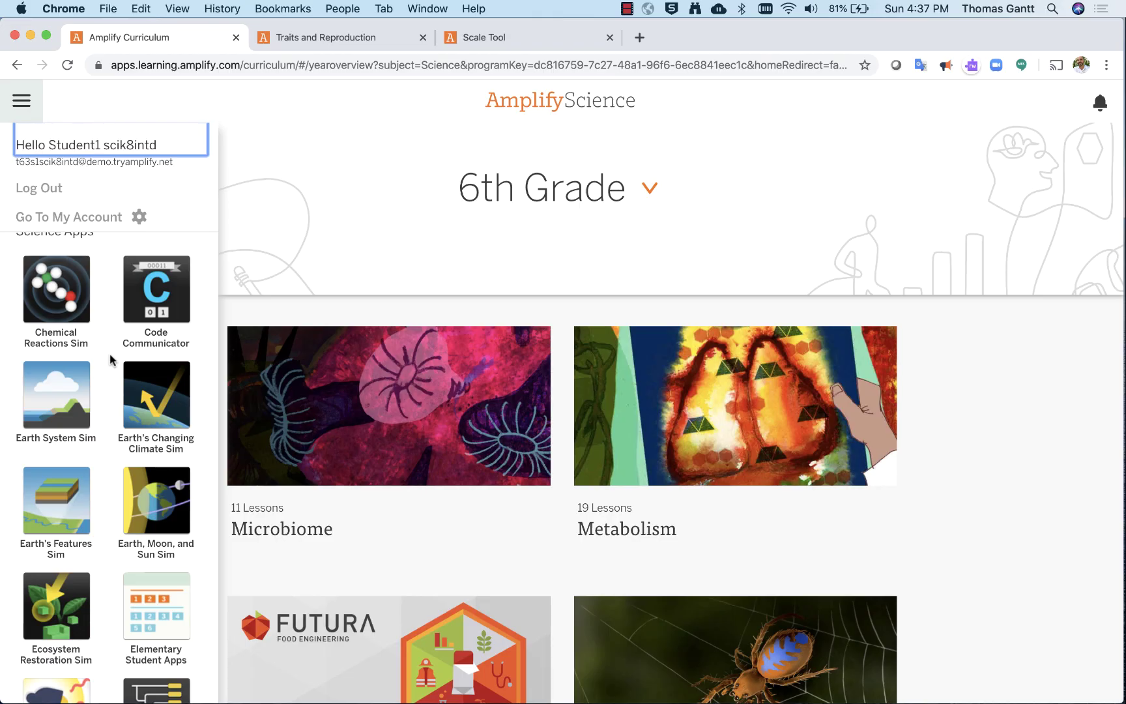
scroll(111, 360, up, 2)
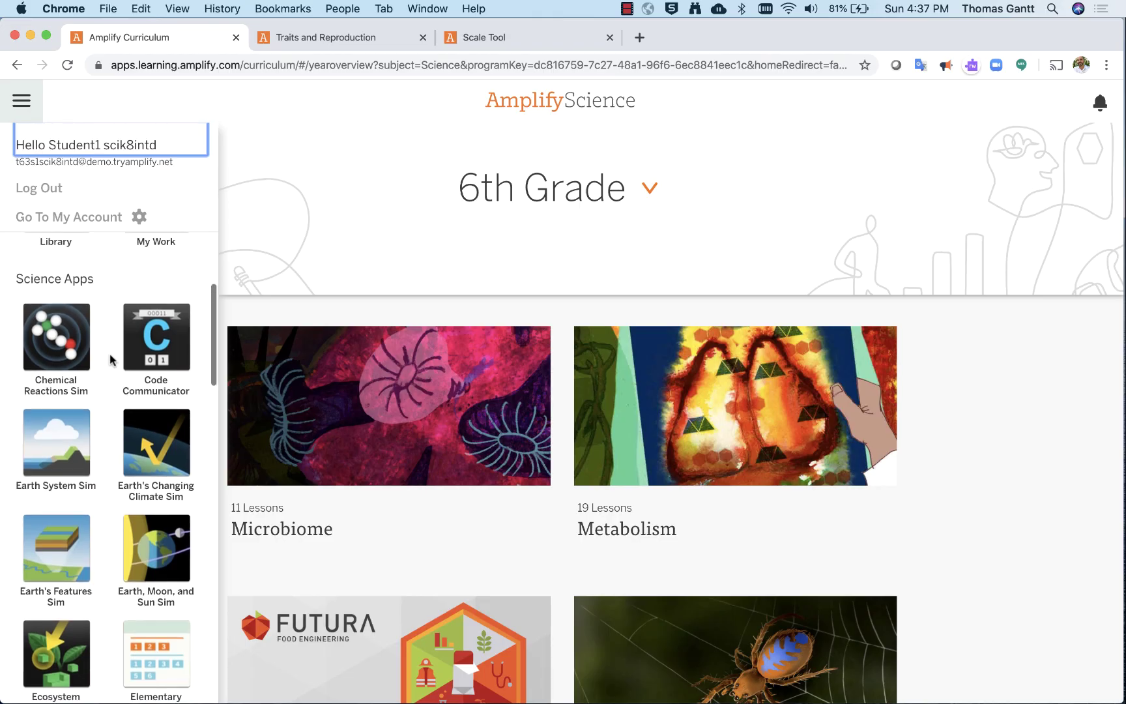
- Pair Greg with Zora in Traits and Reproduction and create their six sperm and six egg nuclei
click(302, 40)
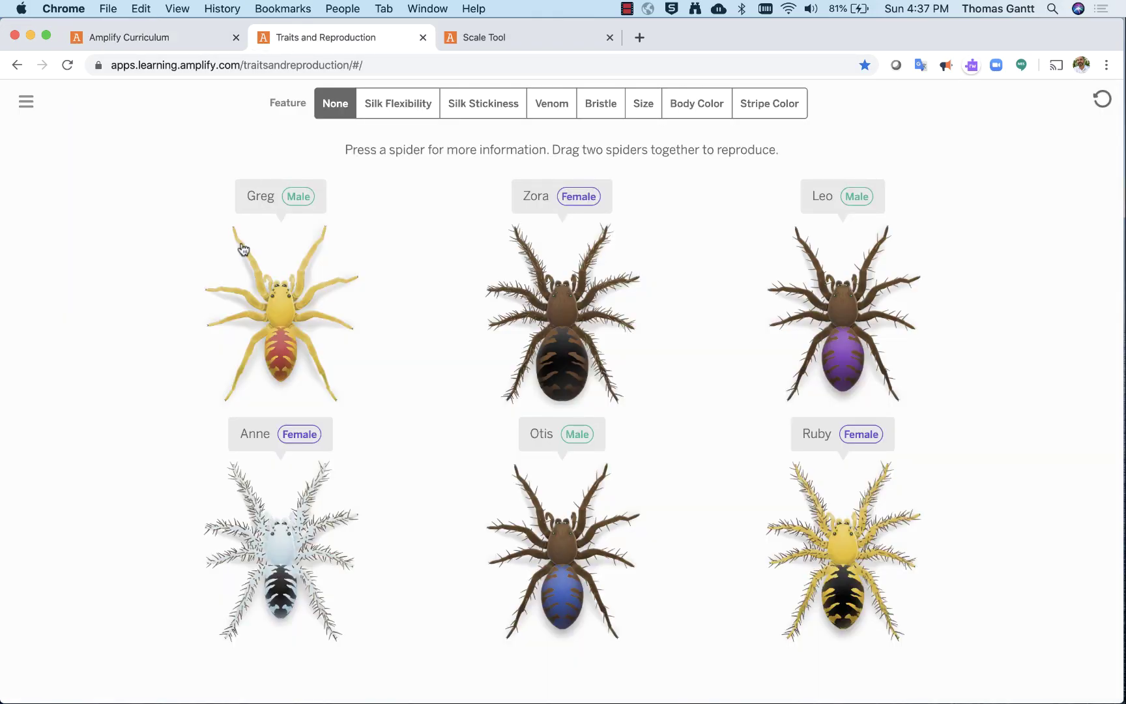
drag(266, 310, 544, 310)
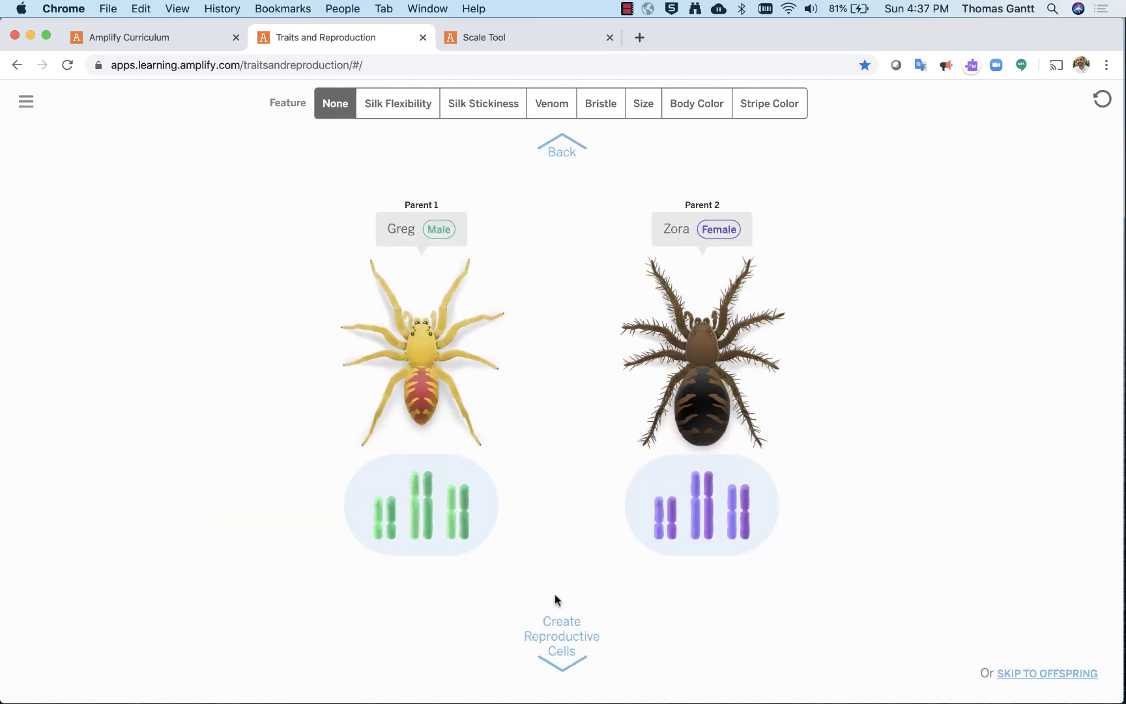
click(561, 642)
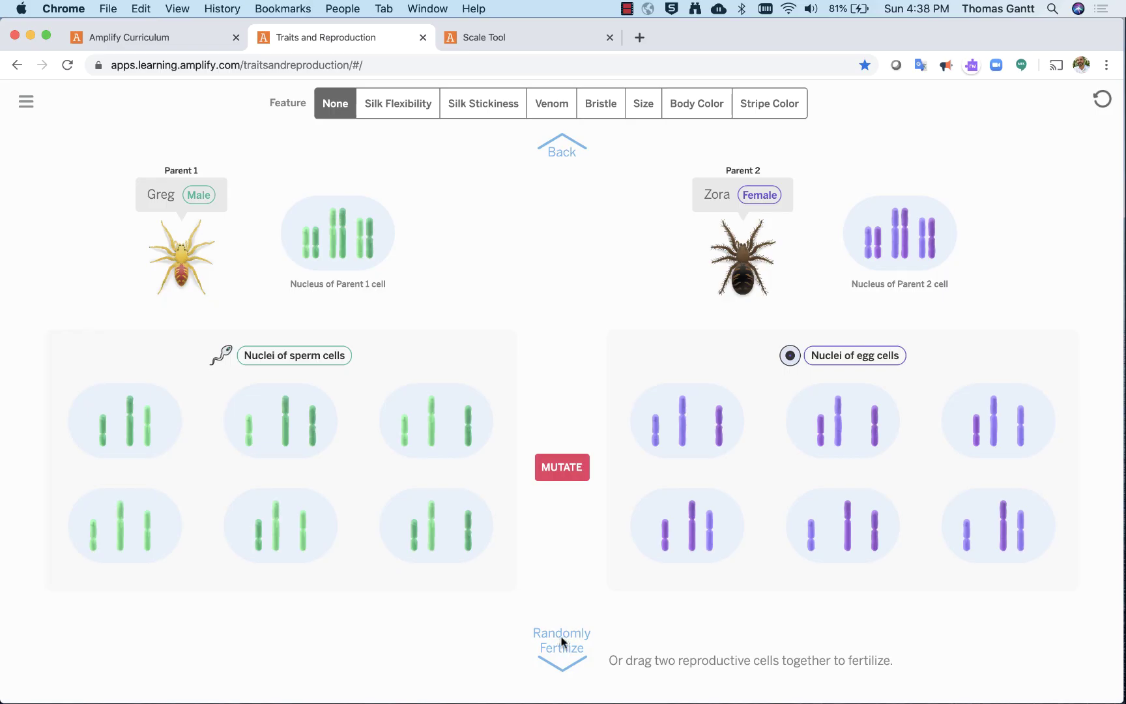
- Show the glucose molecule's information popup in the Scale Tool
click(502, 40)
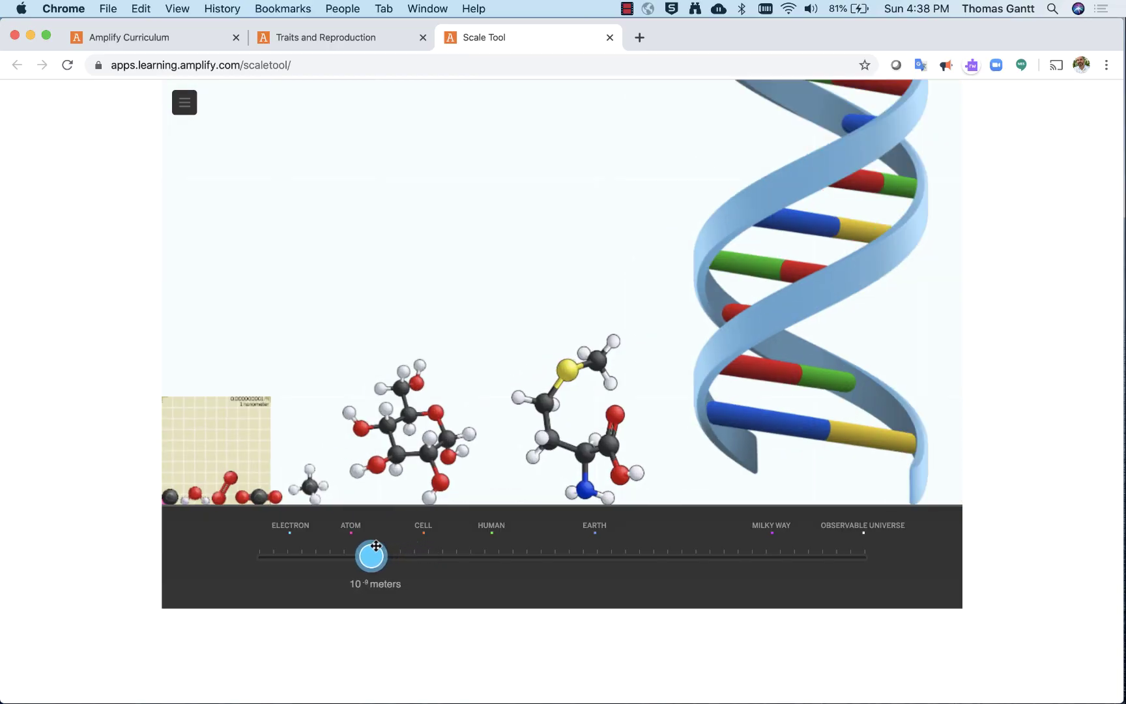
click(418, 456)
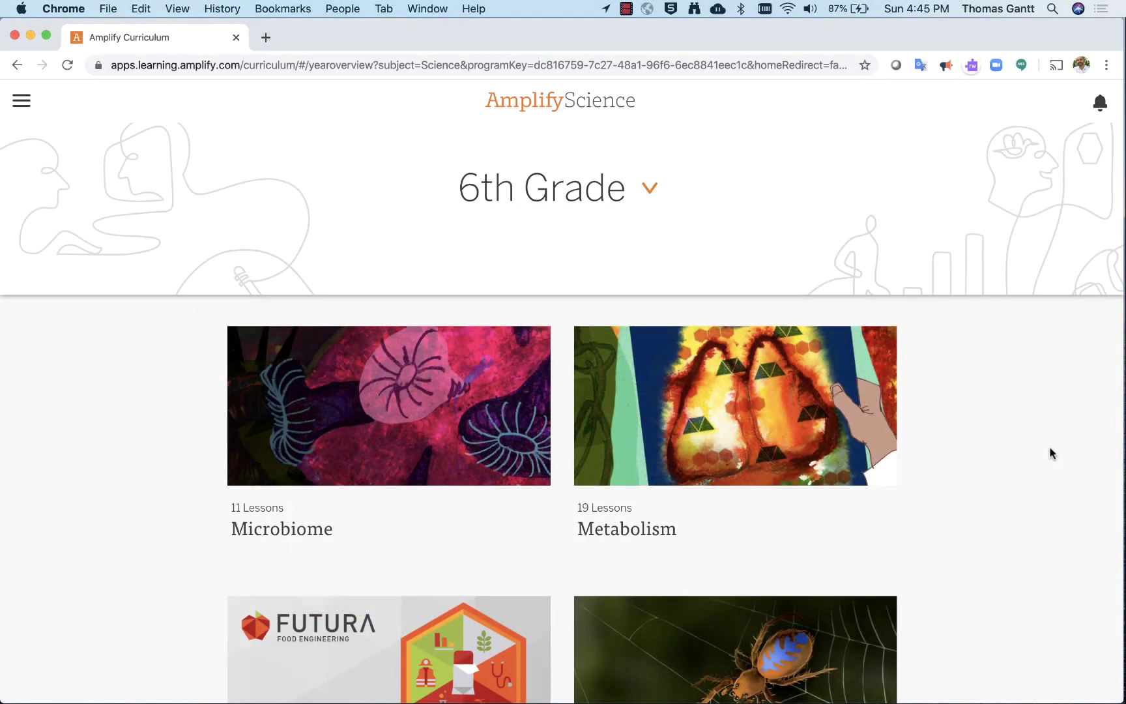
- Open the Metabolism unit from the 6th Grade overview and browse its page
scroll(1050, 453, down, 2)
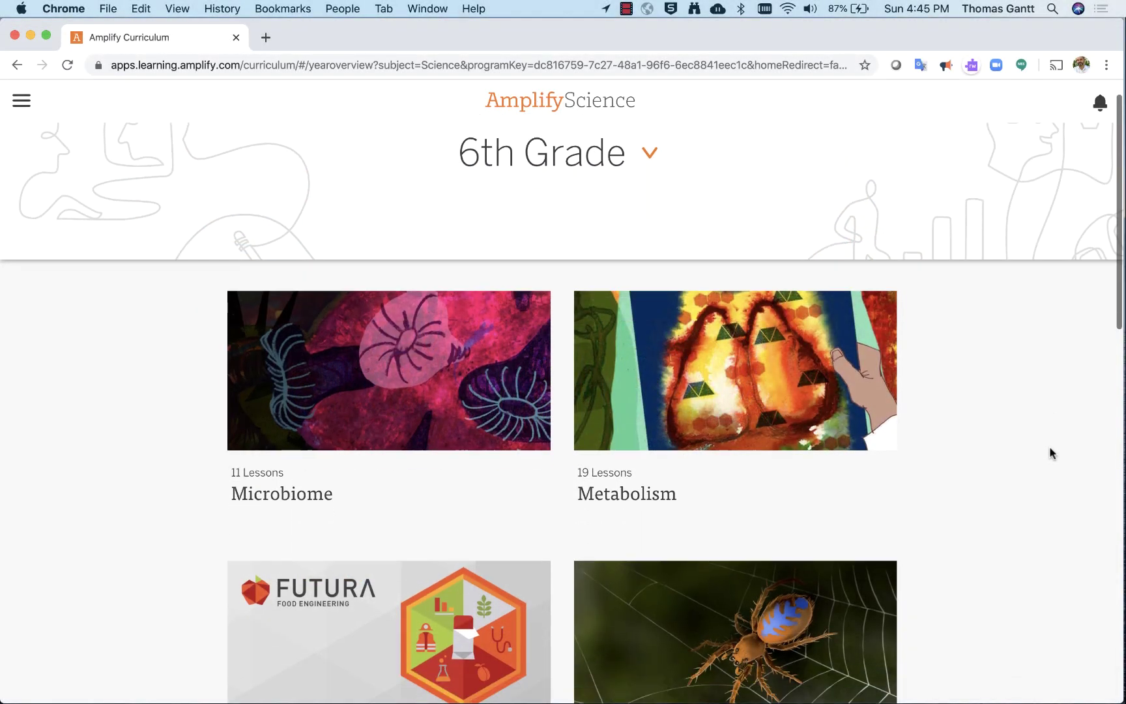
click(742, 386)
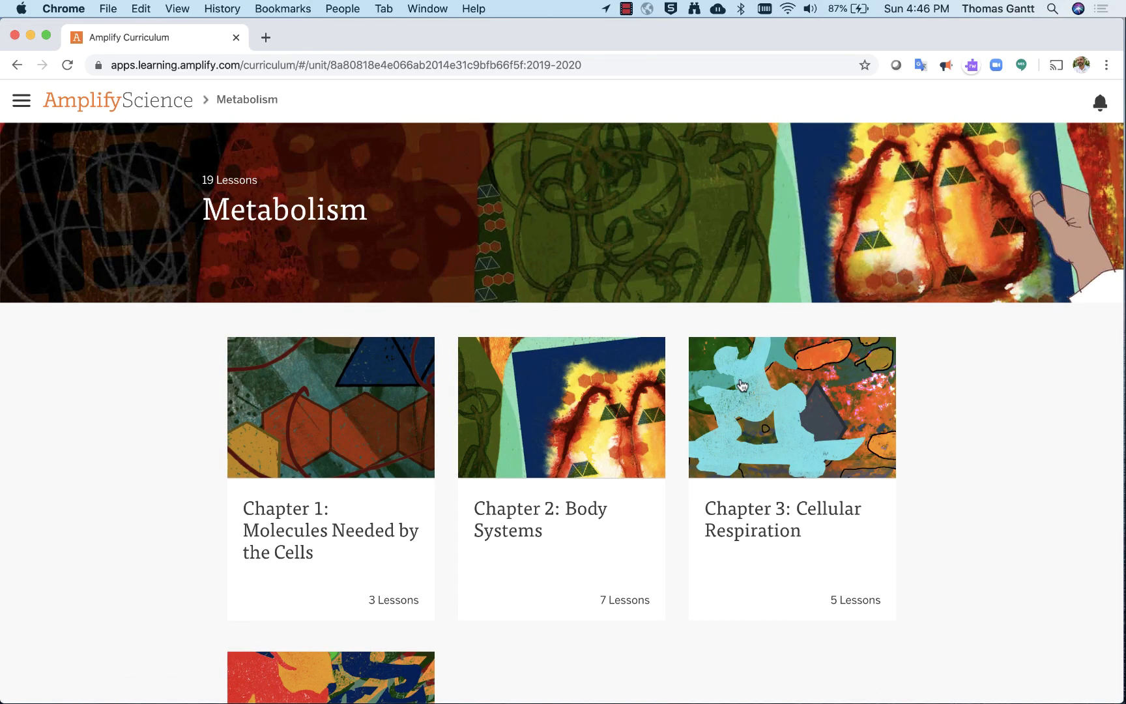
scroll(954, 476, down, 3)
scroll(954, 479, down, 4)
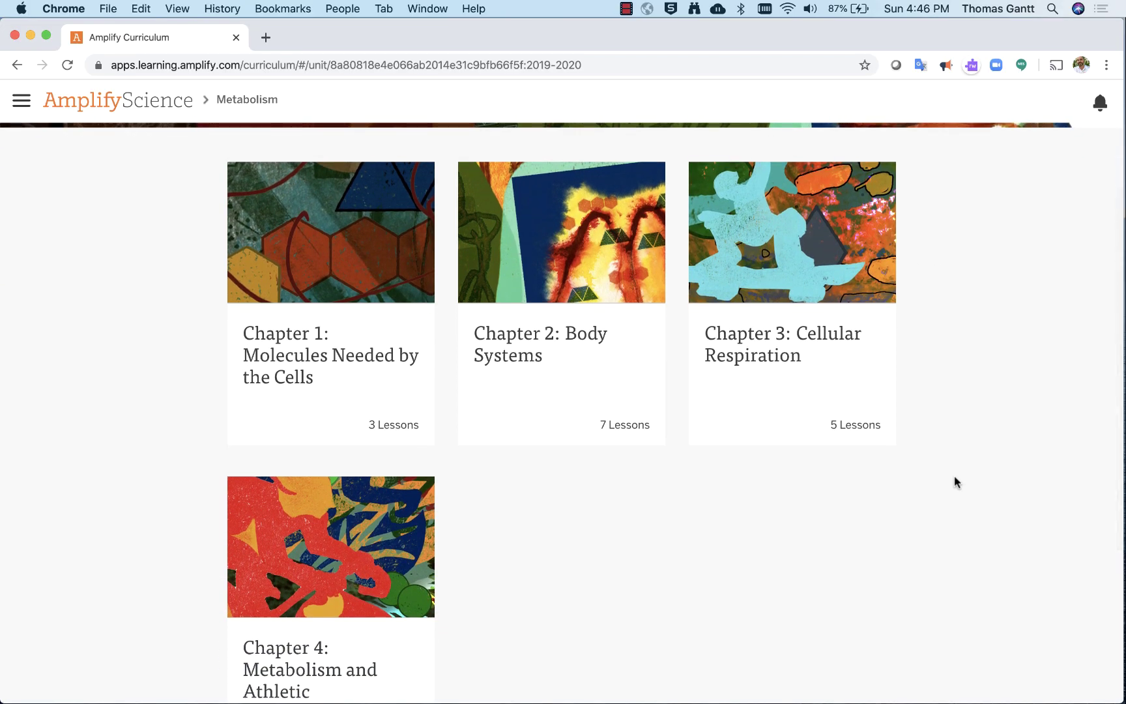
scroll(954, 477, up, 5)
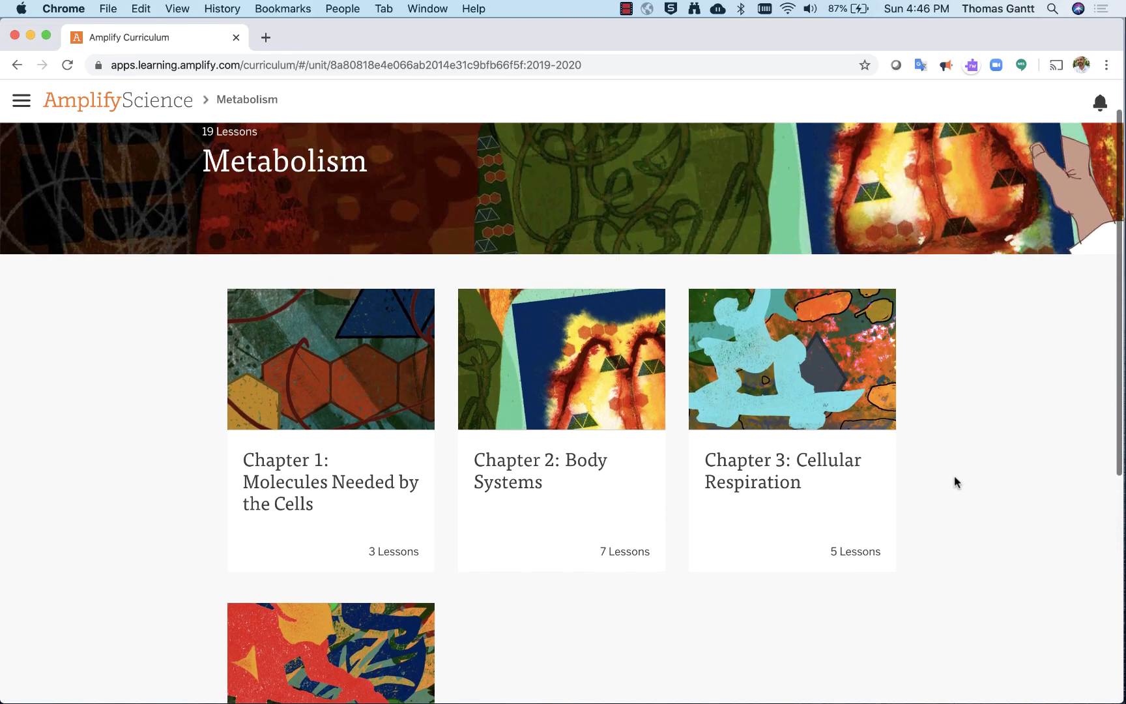
scroll(954, 481, down, 9)
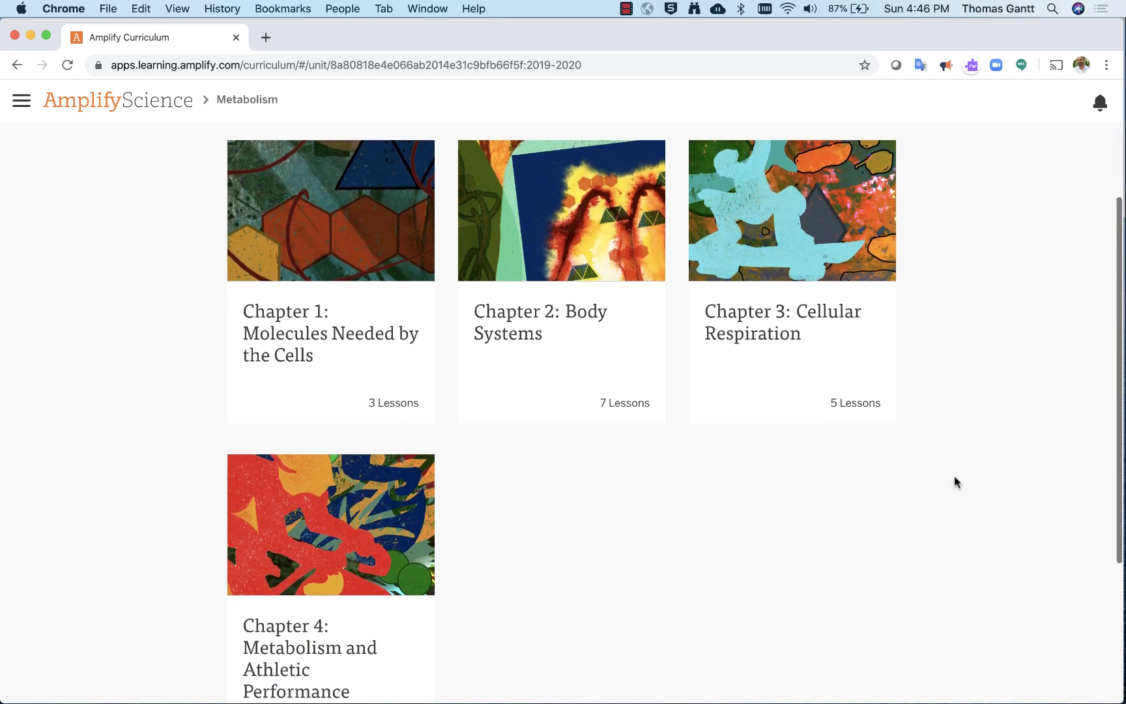
scroll(954, 481, down, 5)
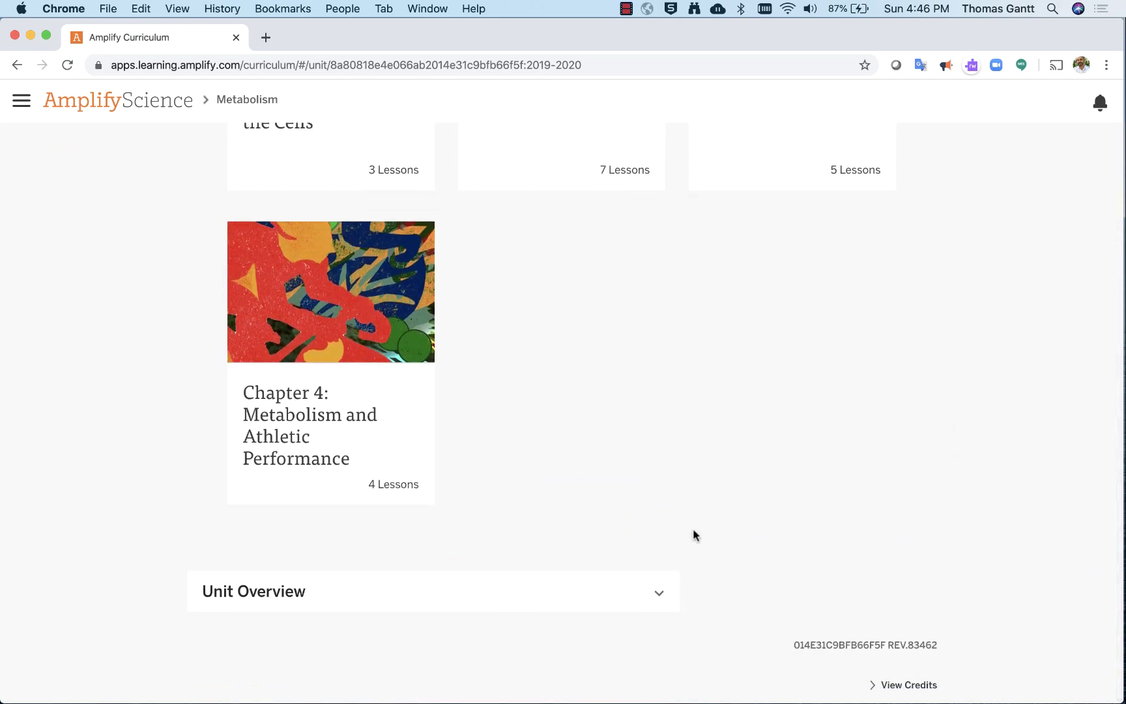
- Expand and then collapse the Metabolism Unit Overview description
click(661, 597)
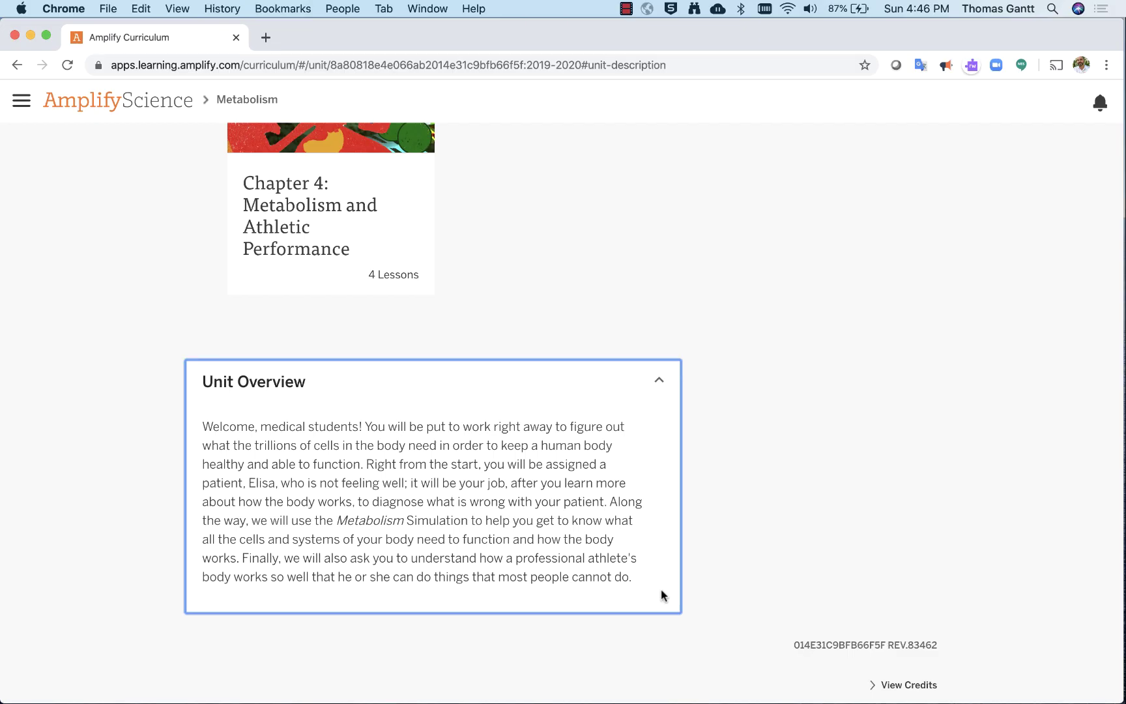
click(659, 381)
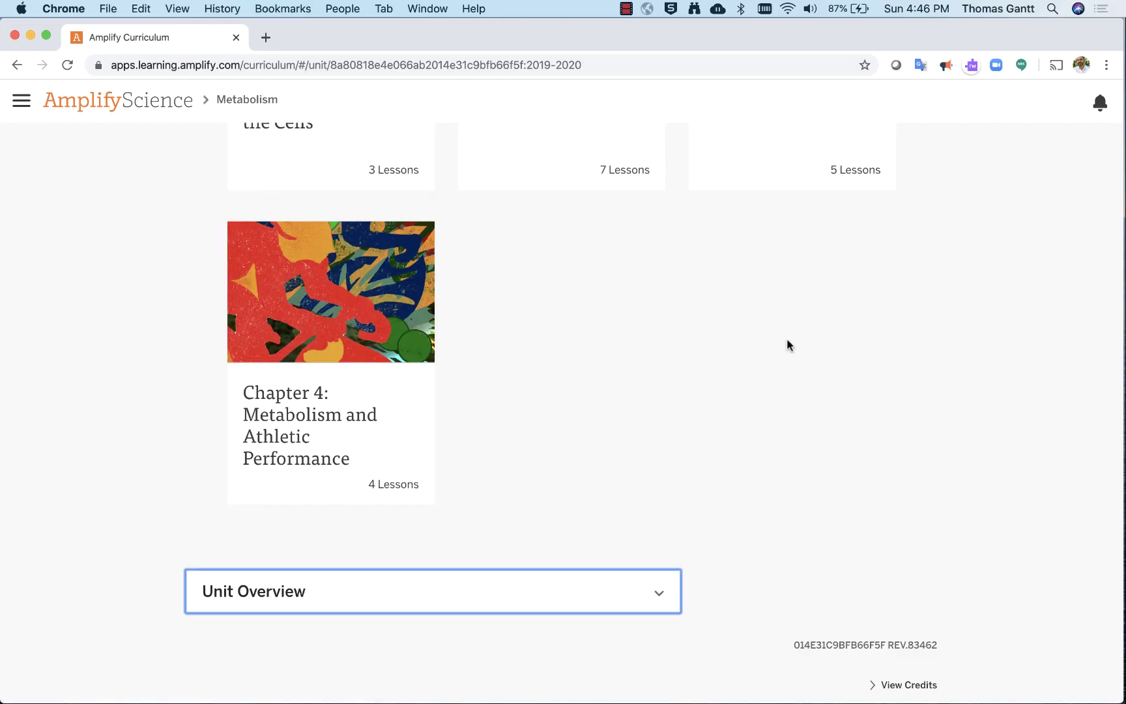
scroll(787, 344, up, 5)
scroll(789, 346, up, 2)
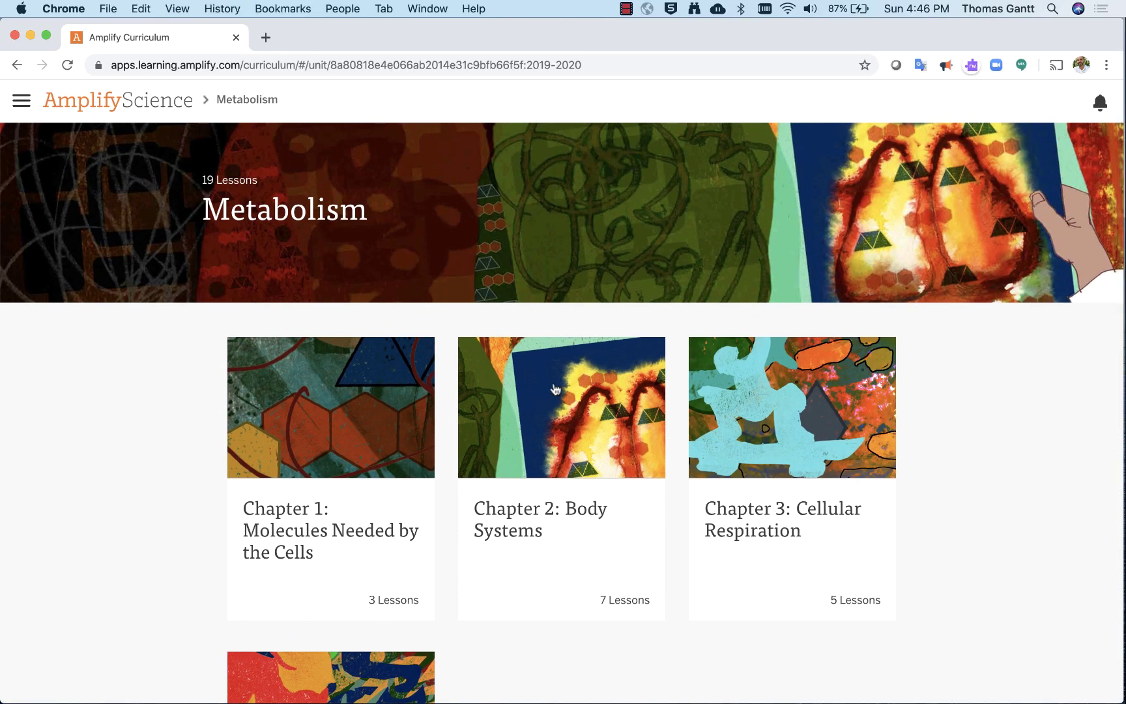
- Preview Lesson 1.2: Welcome to Medical School, then return to the Metabolism unit page
click(371, 464)
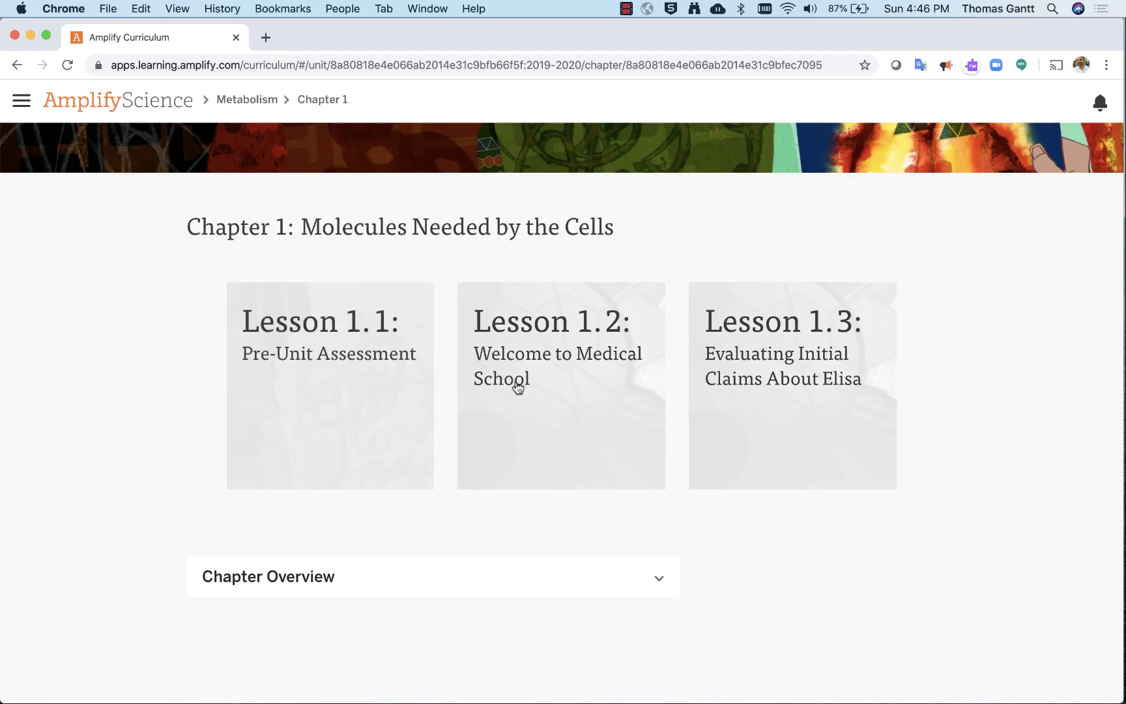
click(518, 388)
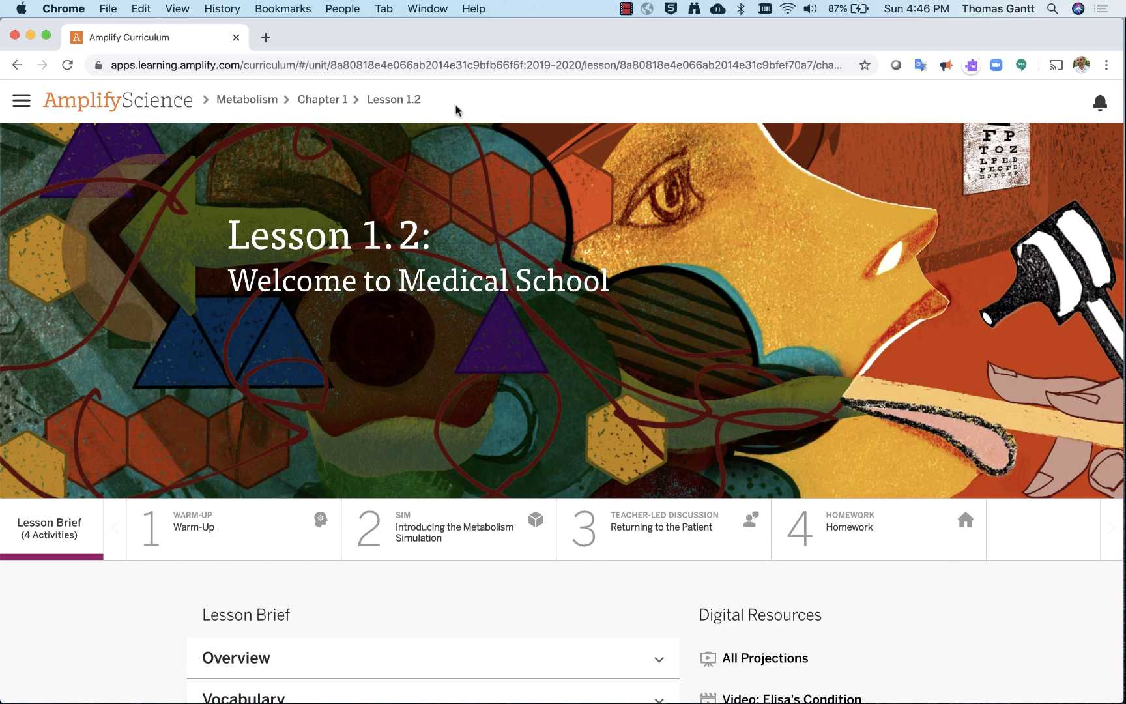
click(249, 103)
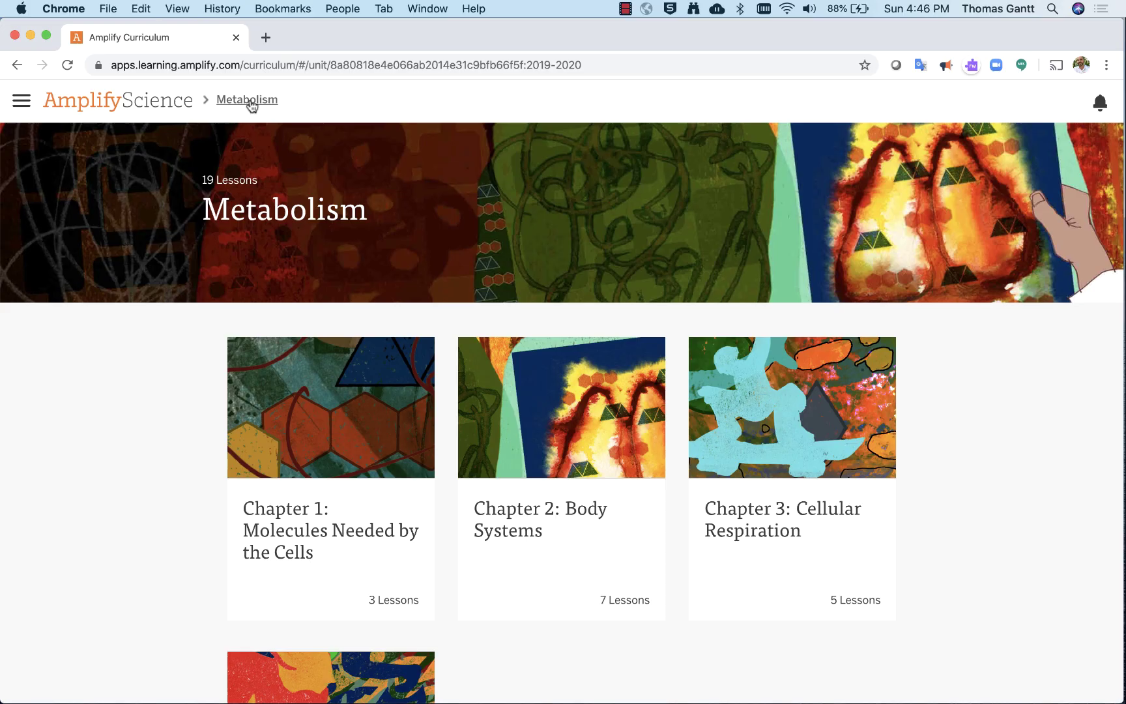
click(625, 9)
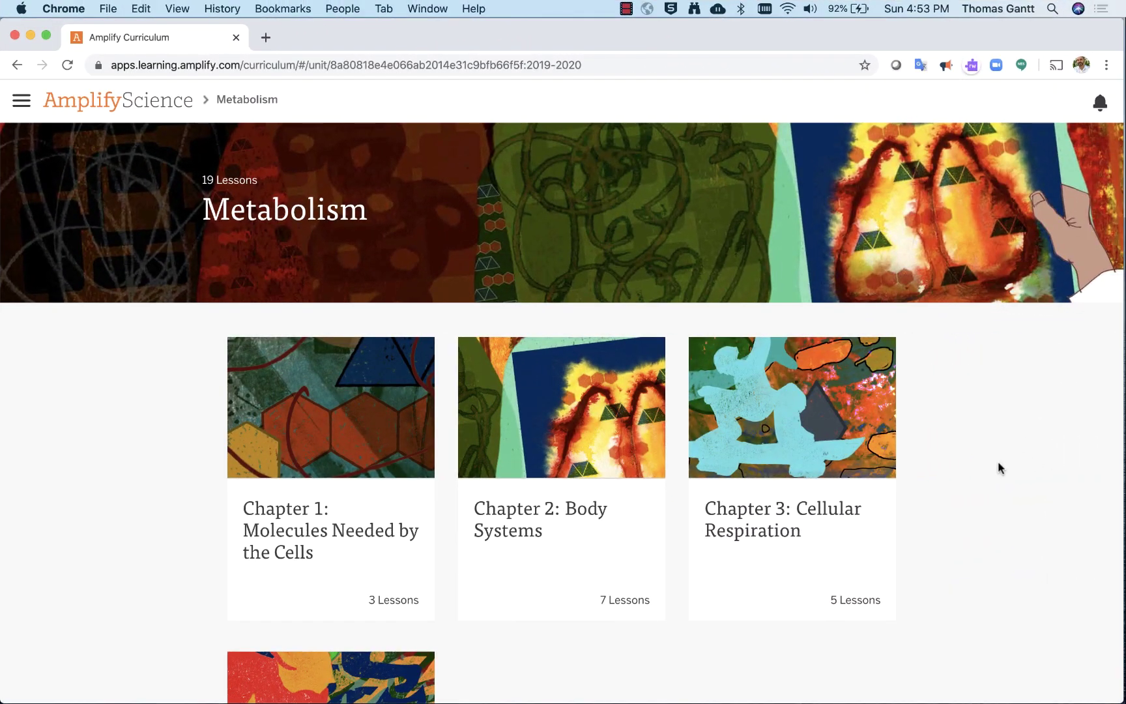
- Open Lesson 3.2: Exploring Chemical Reactions from Chapter 3: Cellular Respiration
scroll(1000, 468, down, 2)
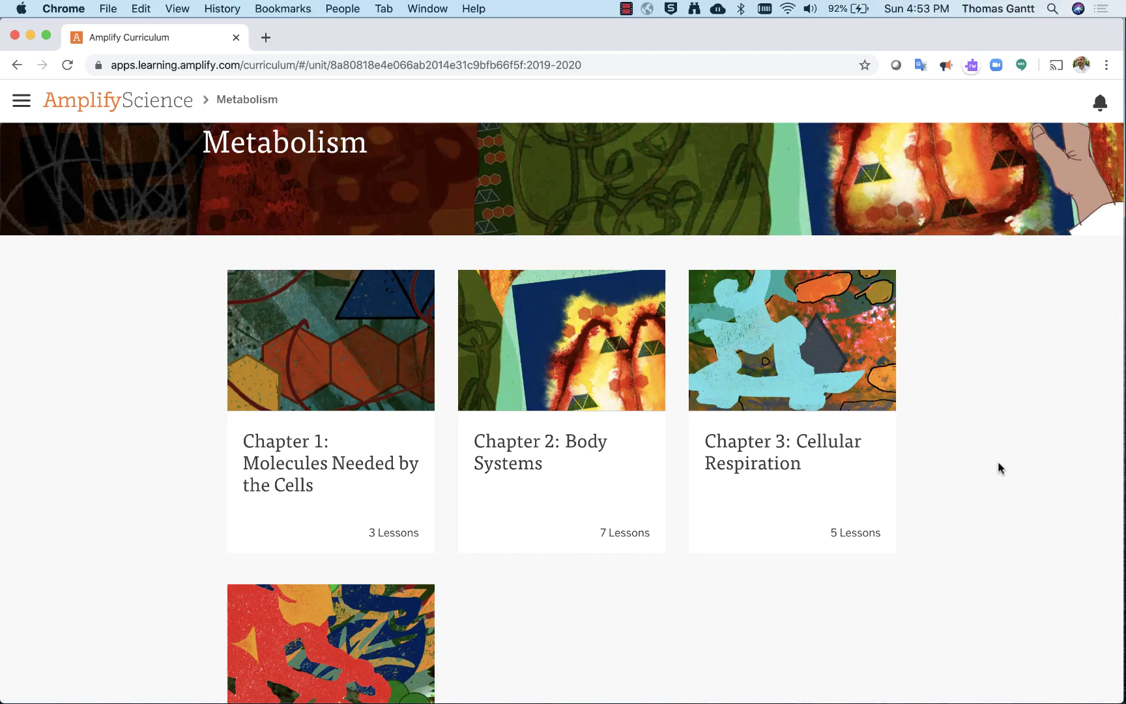
scroll(1001, 468, down, 1)
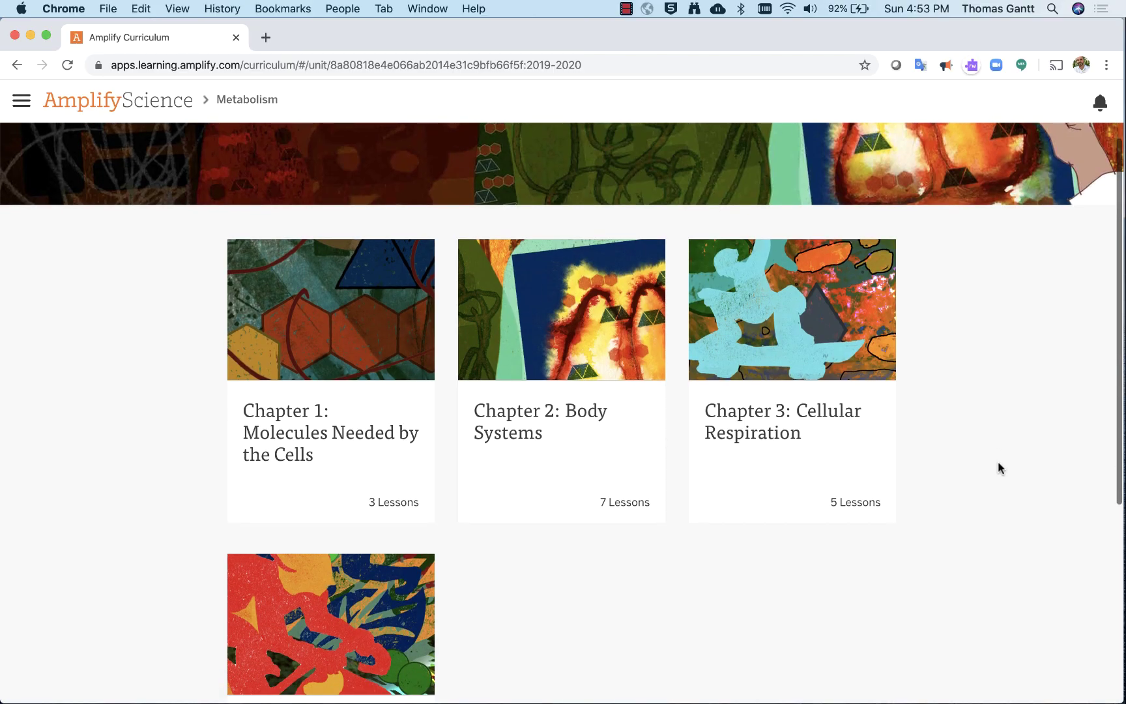
click(801, 388)
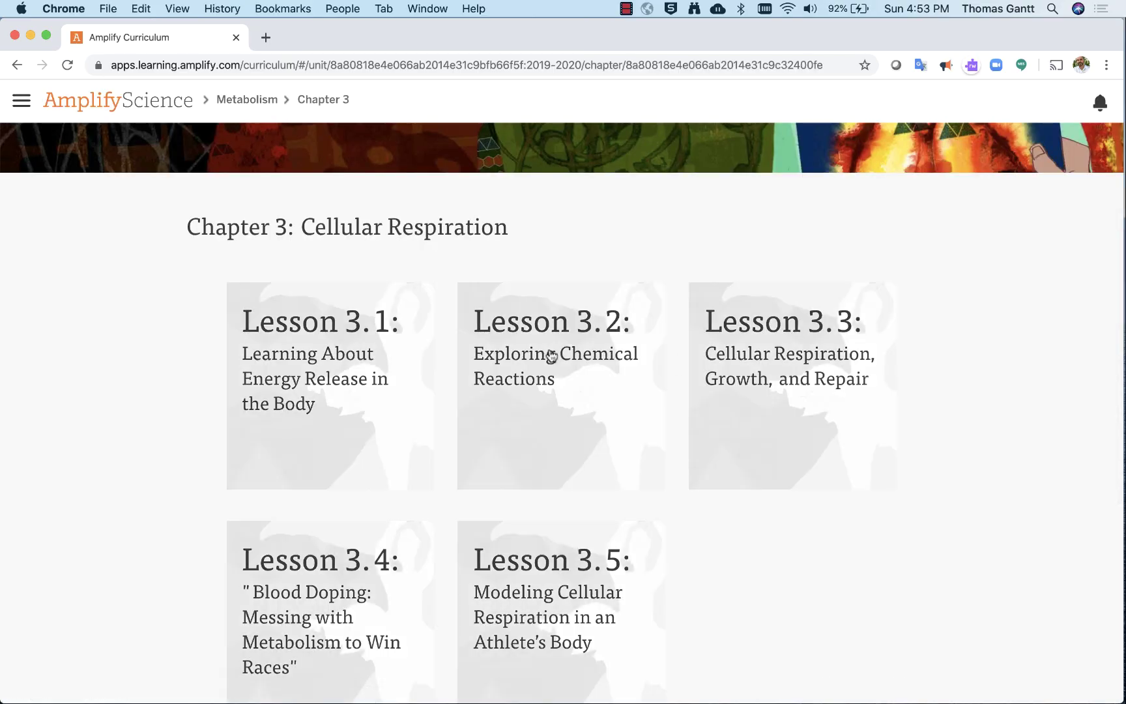
click(551, 355)
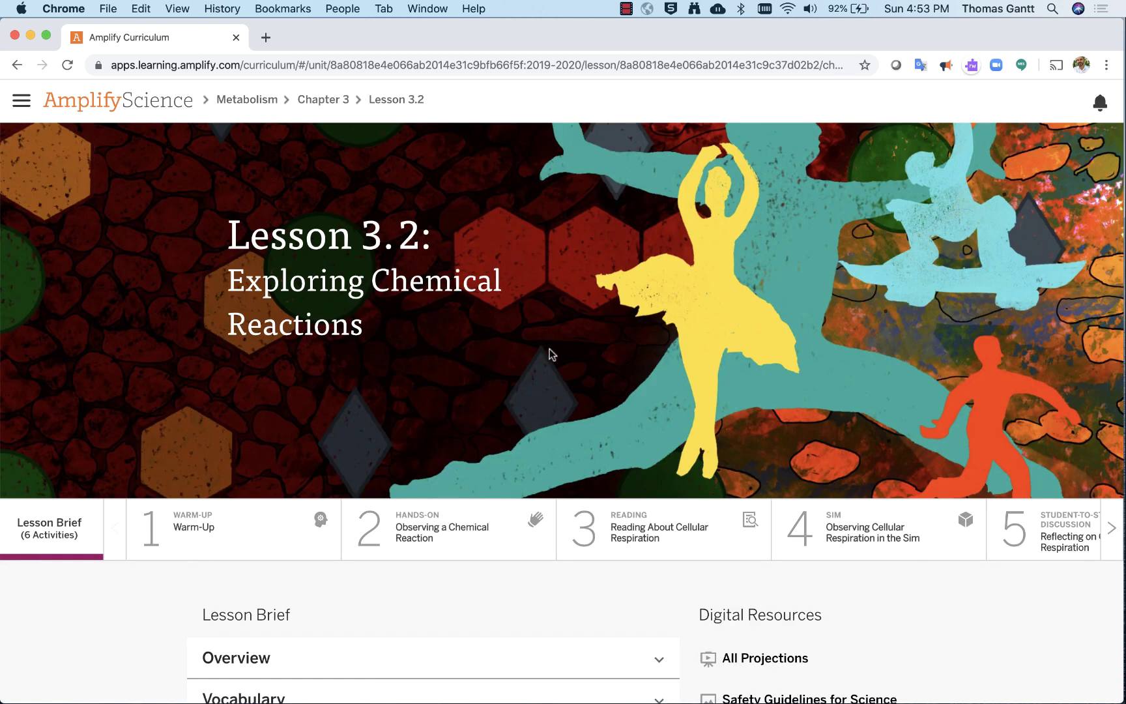
- View Lesson 3.2's activities 5 and 6, then bring the first activities back
scroll(549, 349, down, 4)
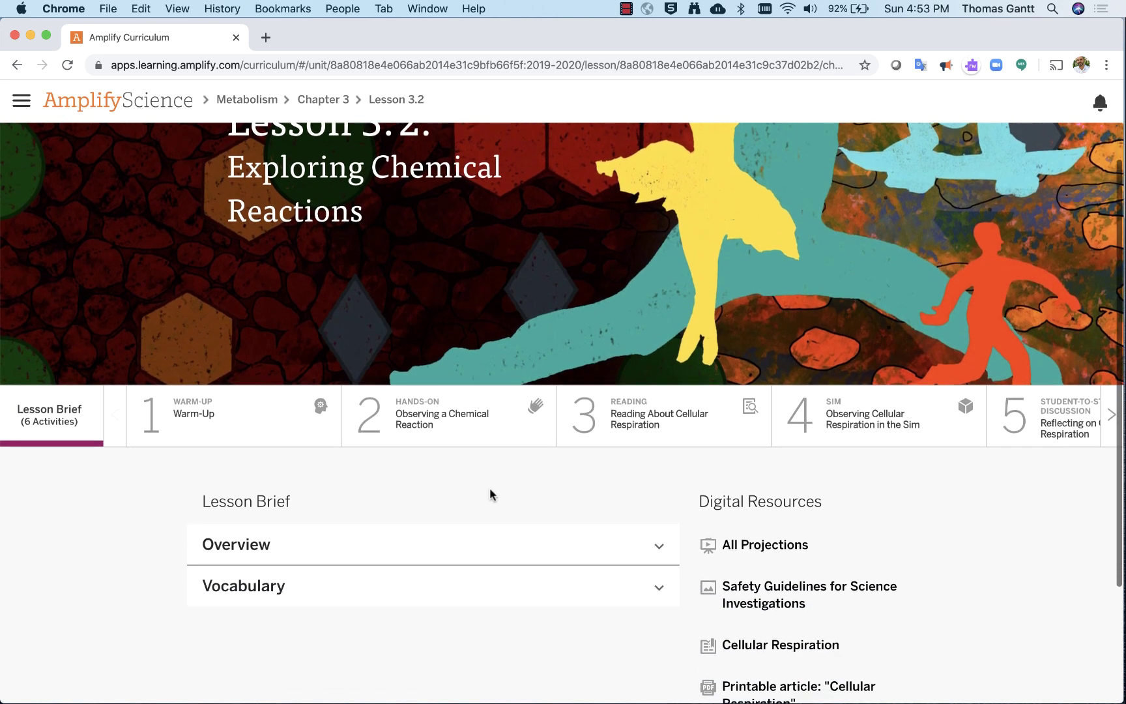
scroll(490, 494, down, 2)
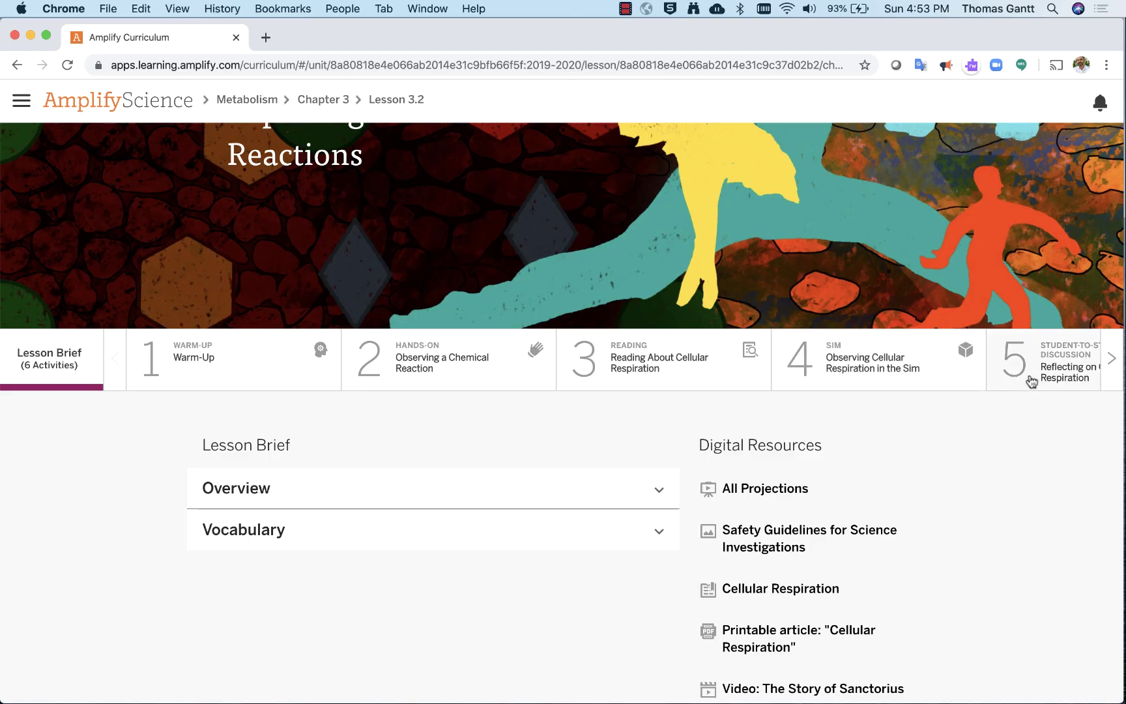
click(1107, 361)
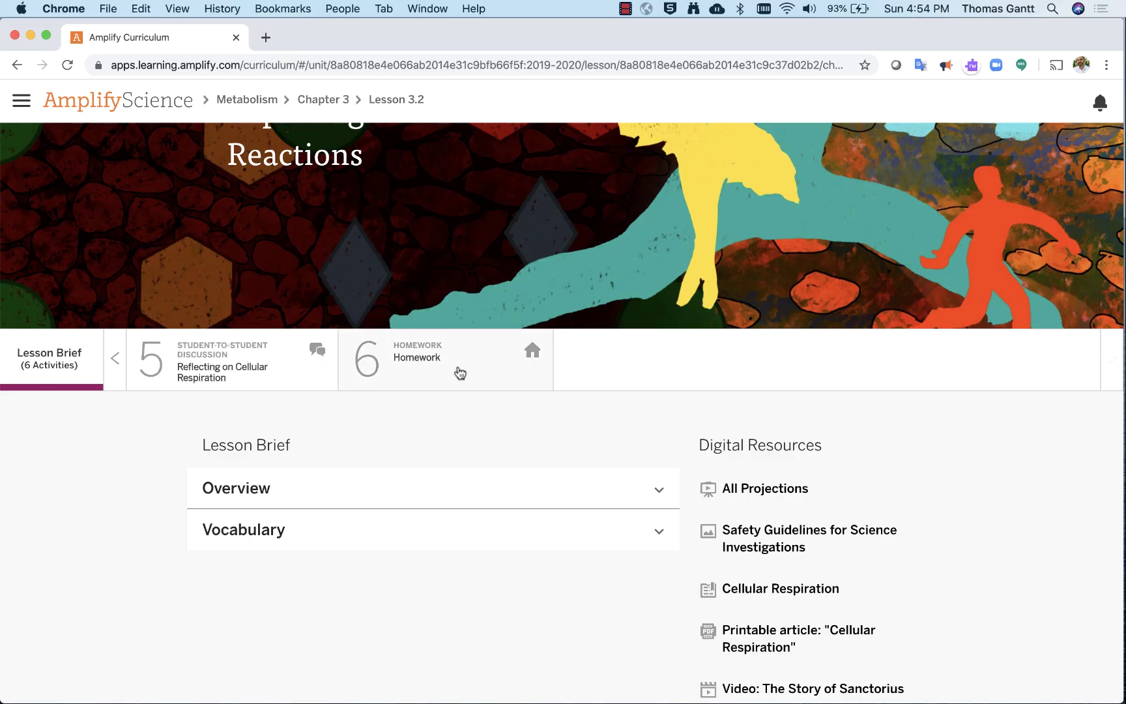
click(57, 363)
click(114, 360)
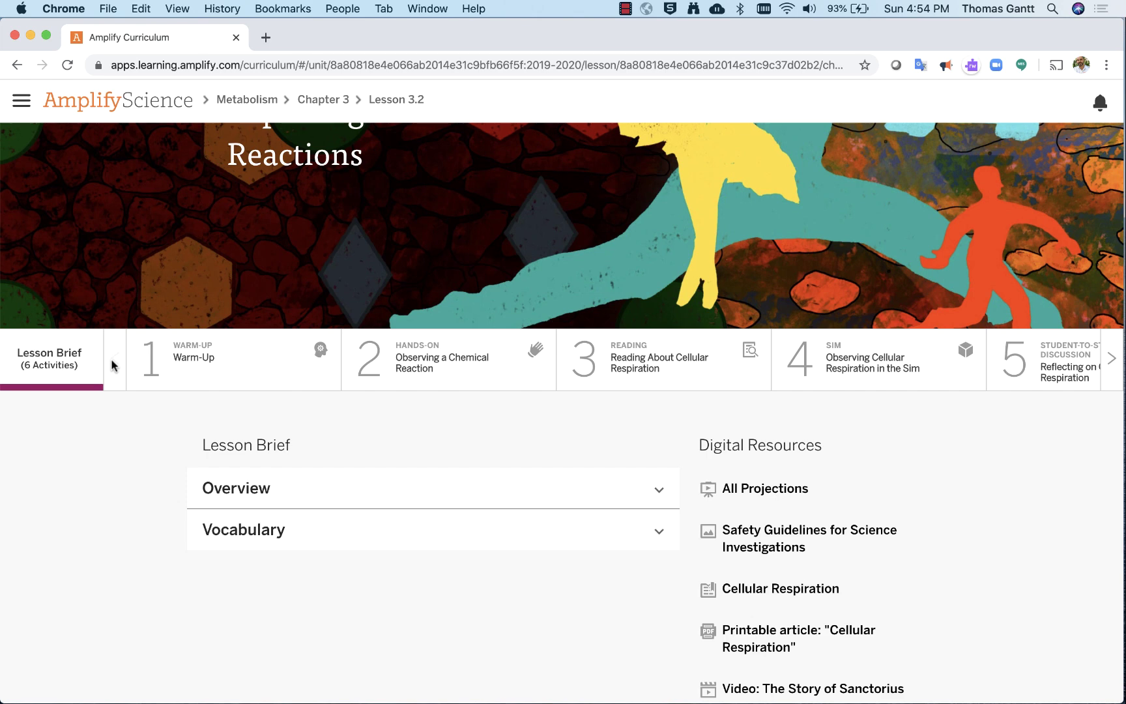
scroll(124, 454, down, 3)
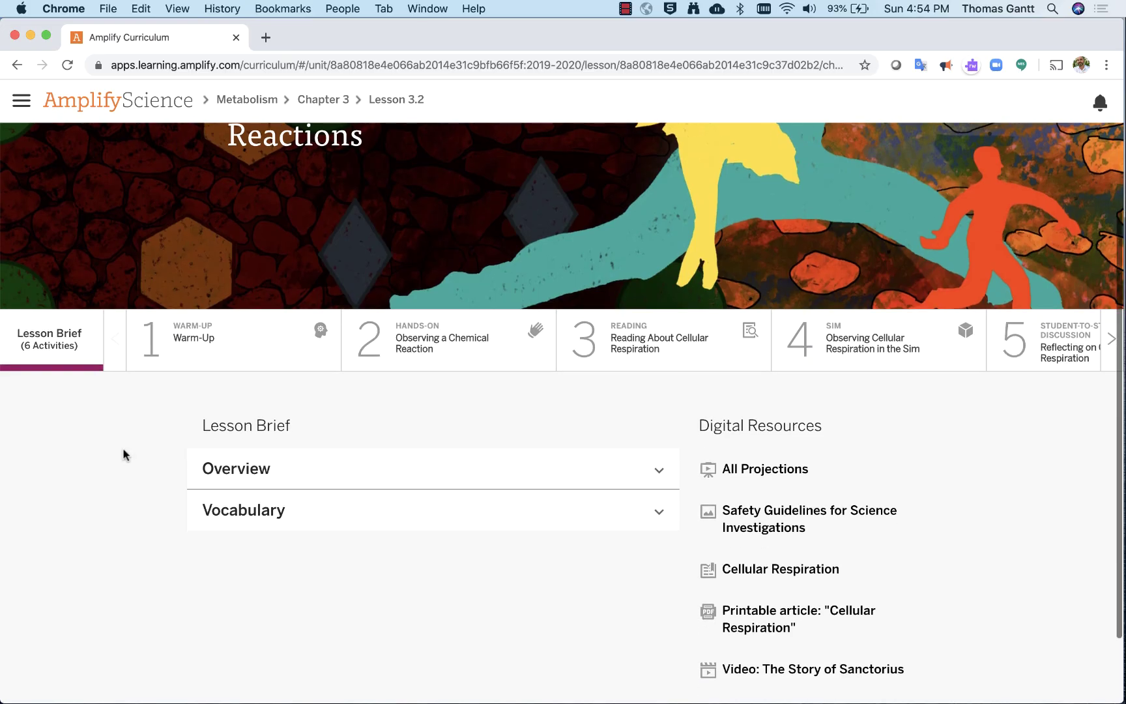
scroll(122, 447, down, 1)
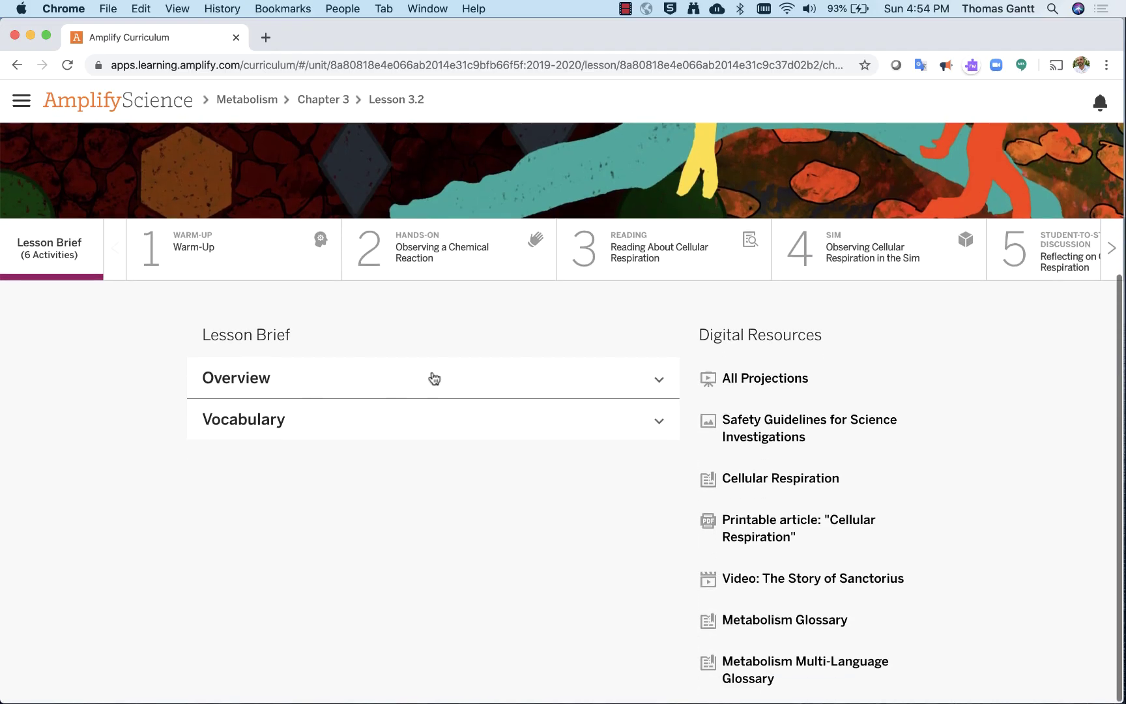
click(655, 380)
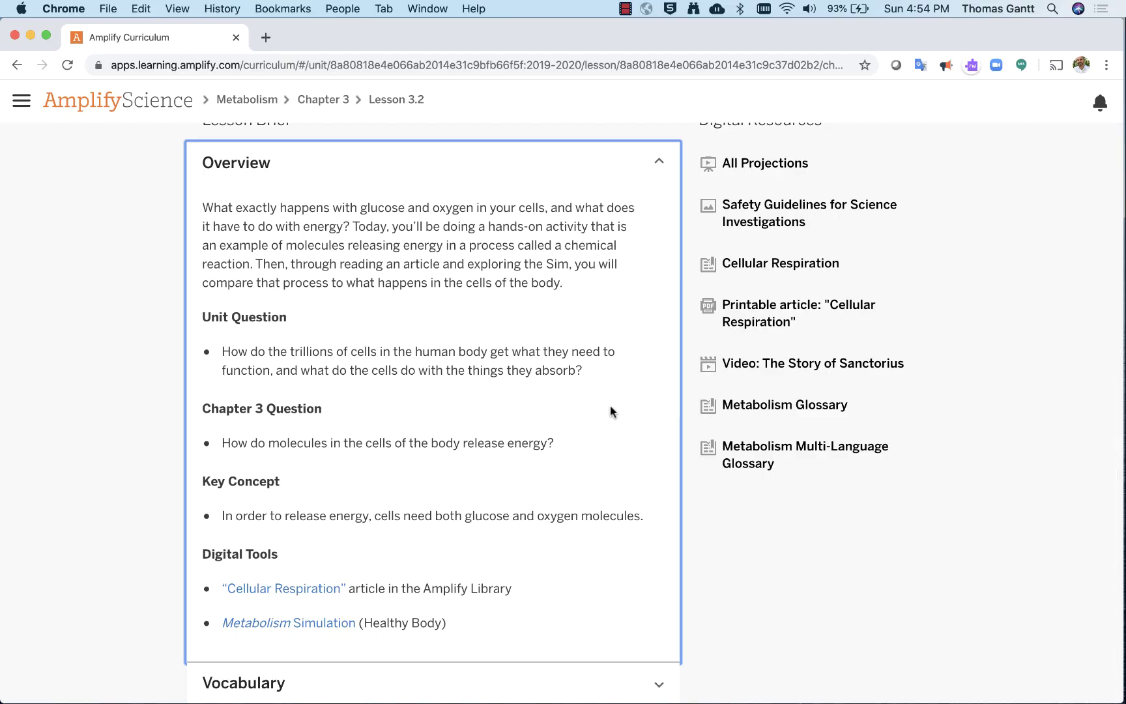
scroll(611, 406, down, 1)
click(660, 166)
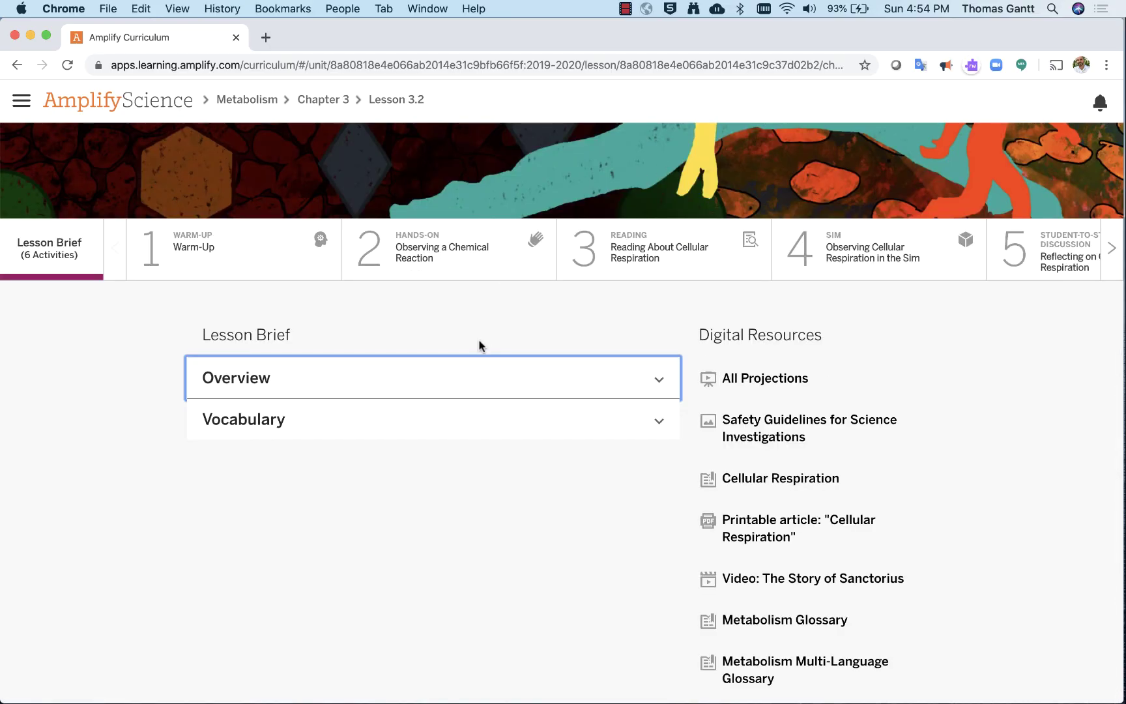
click(660, 425)
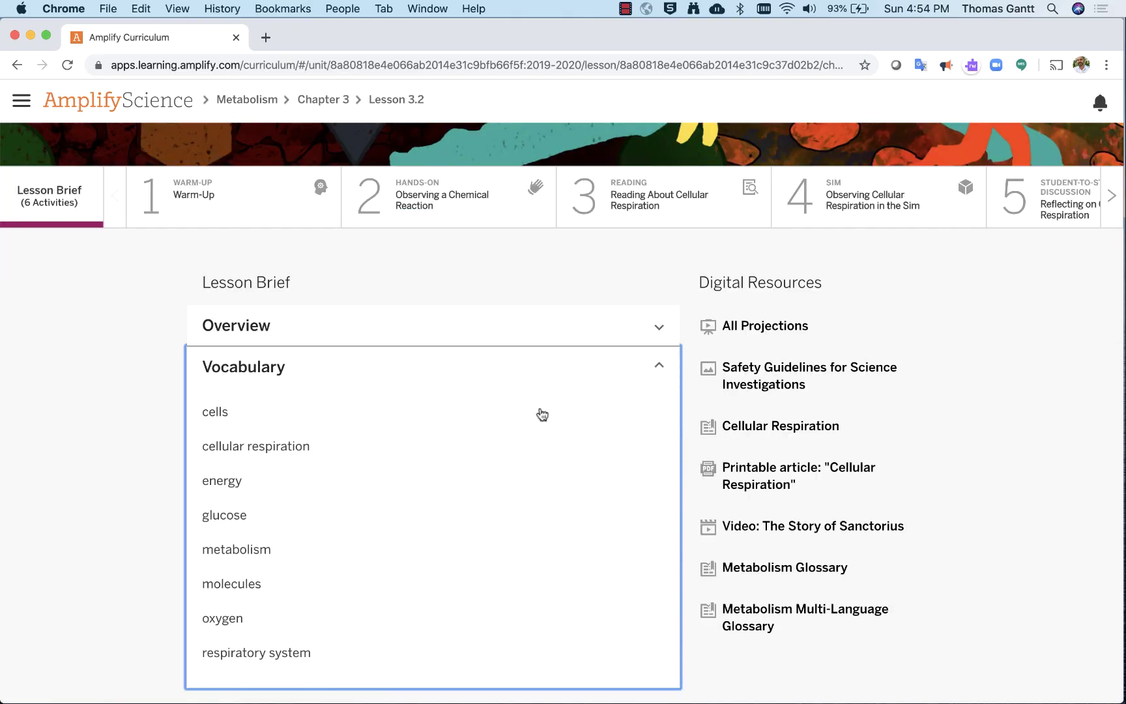
click(657, 367)
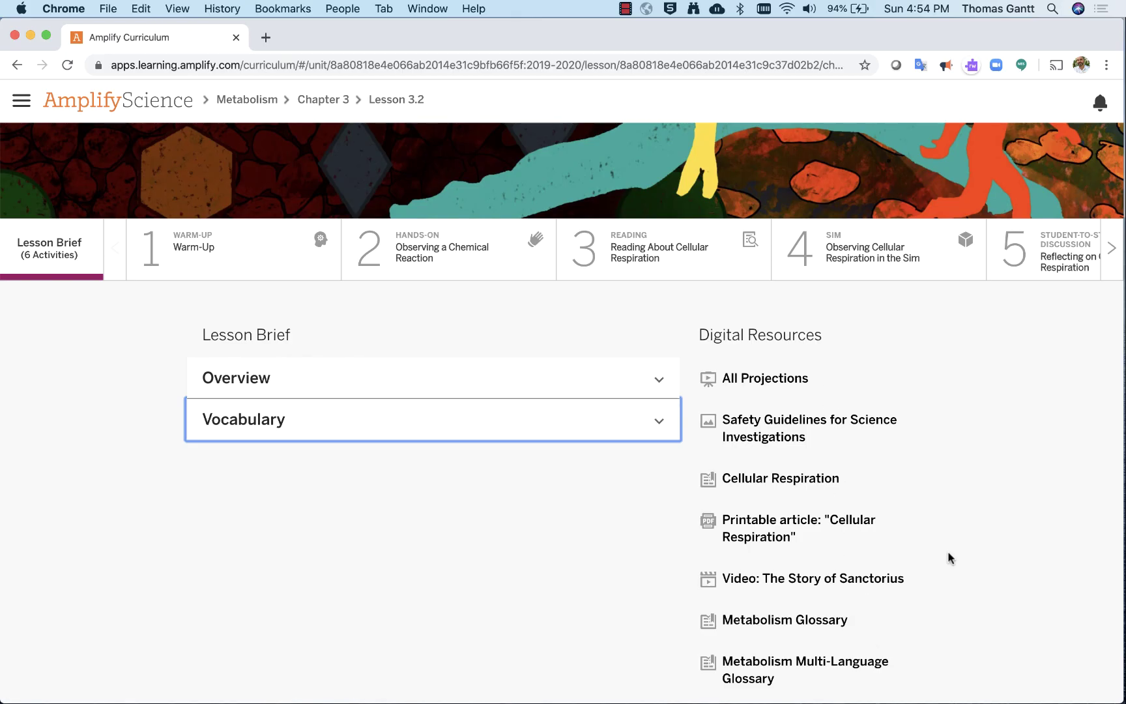
scroll(950, 557, up, 5)
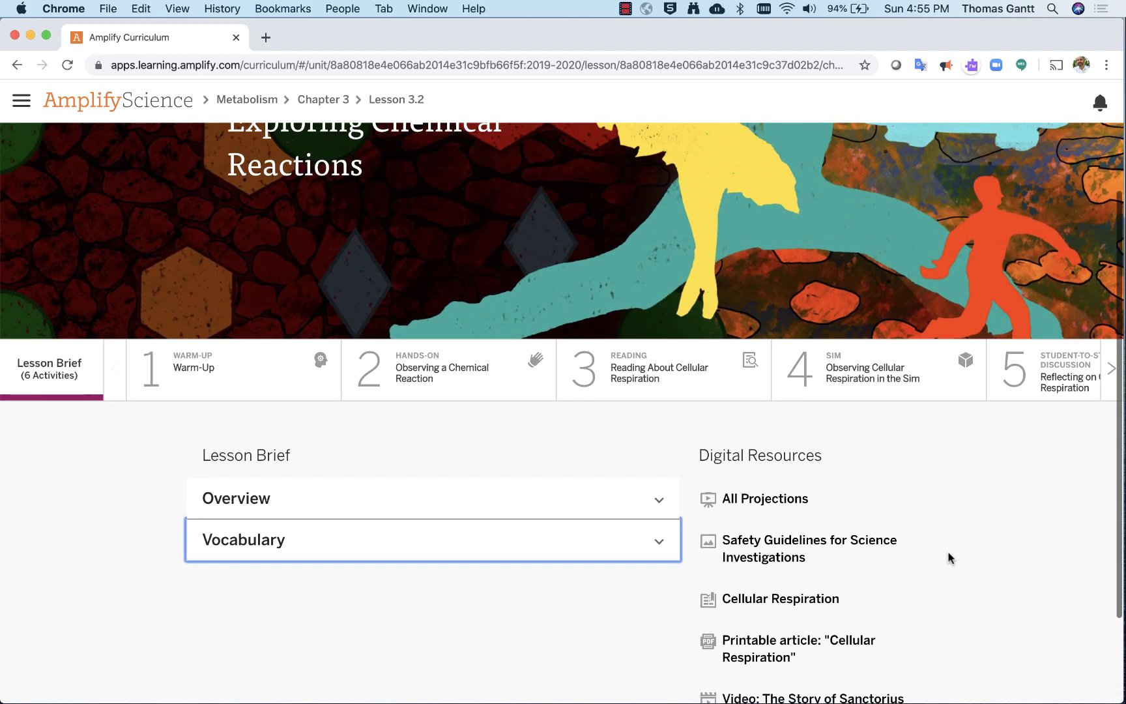
scroll(950, 558, up, 3)
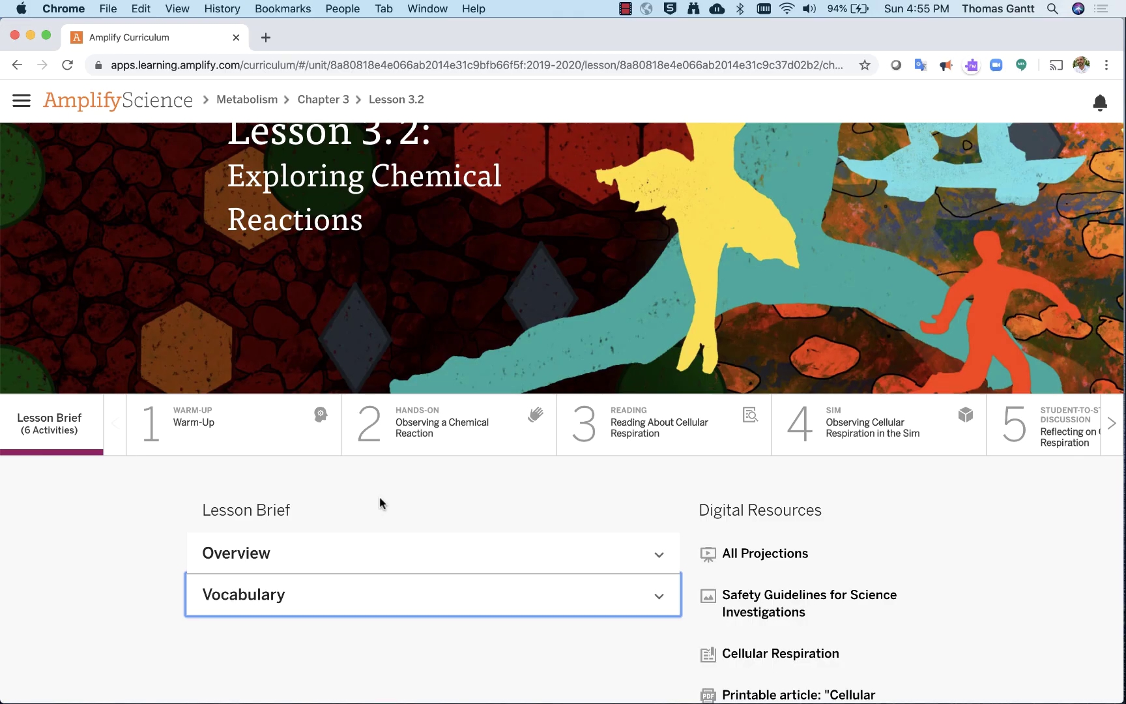
- Answer the Warm-Up with oxygen, reasoning 'Explain', and hand it in
click(235, 429)
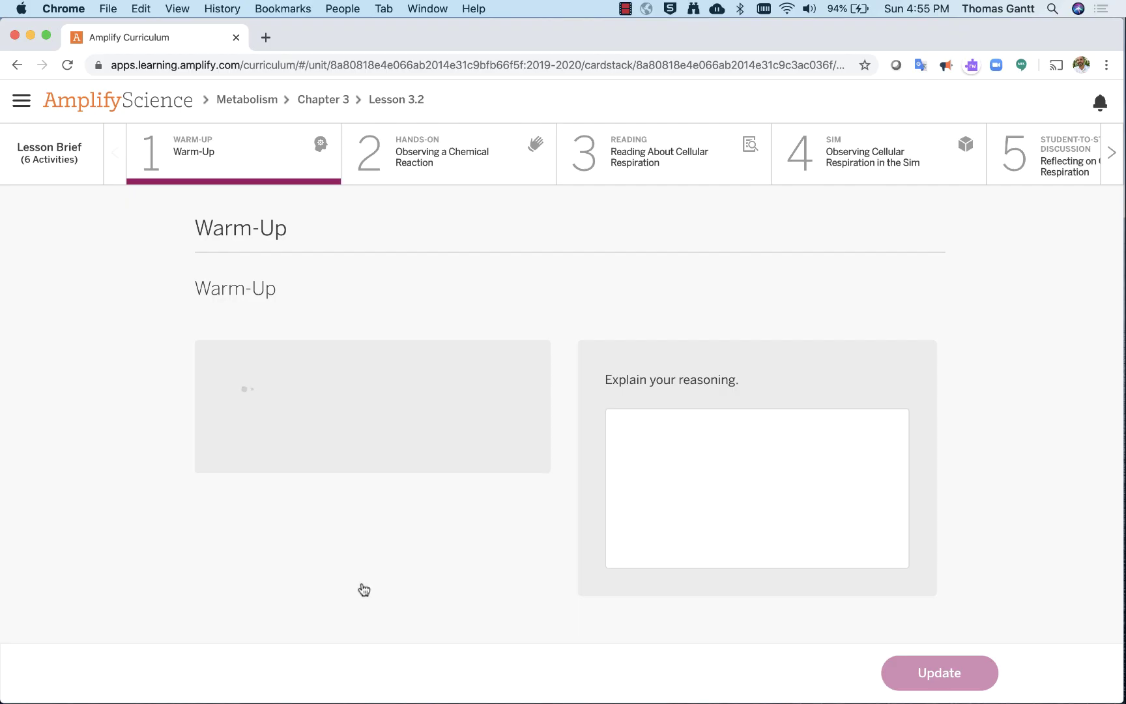
scroll(471, 355, down, 3)
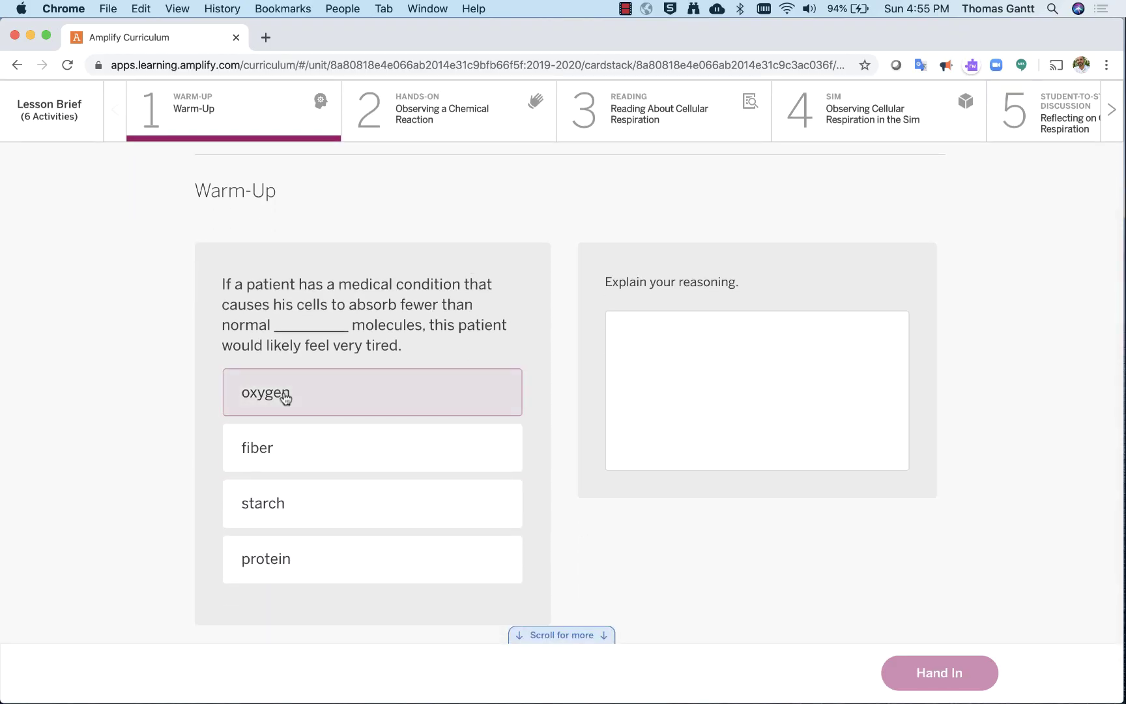
click(285, 399)
click(630, 336)
text(Ex)
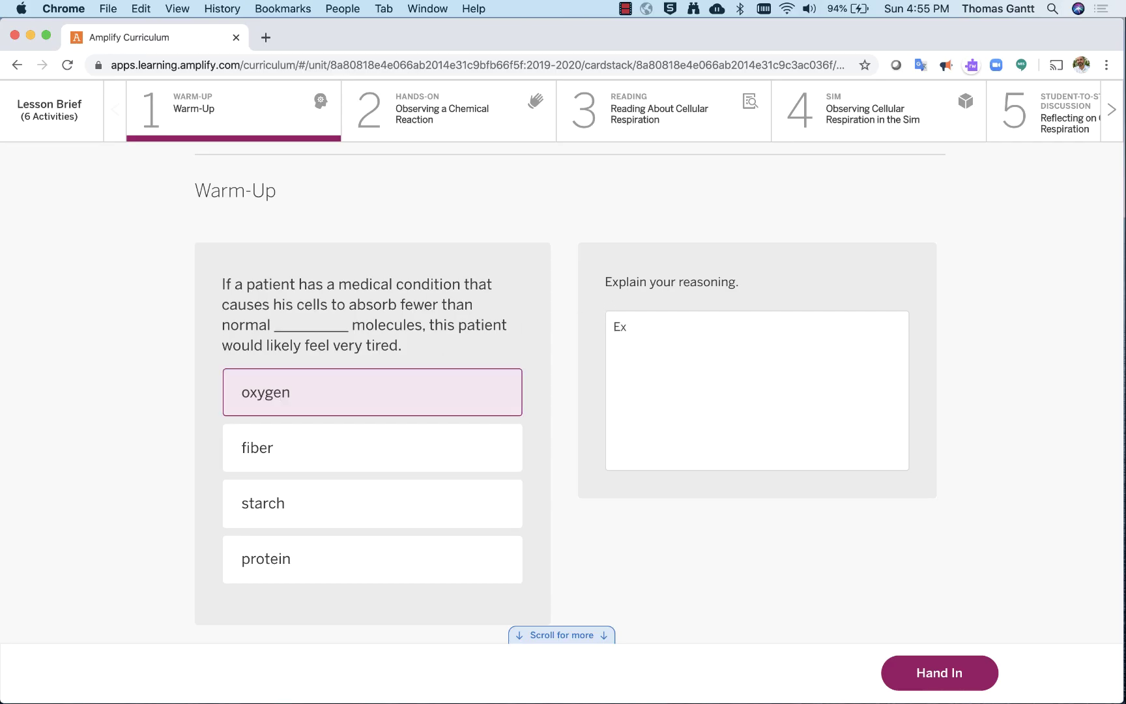
text(plain)
scroll(644, 482, down, 1)
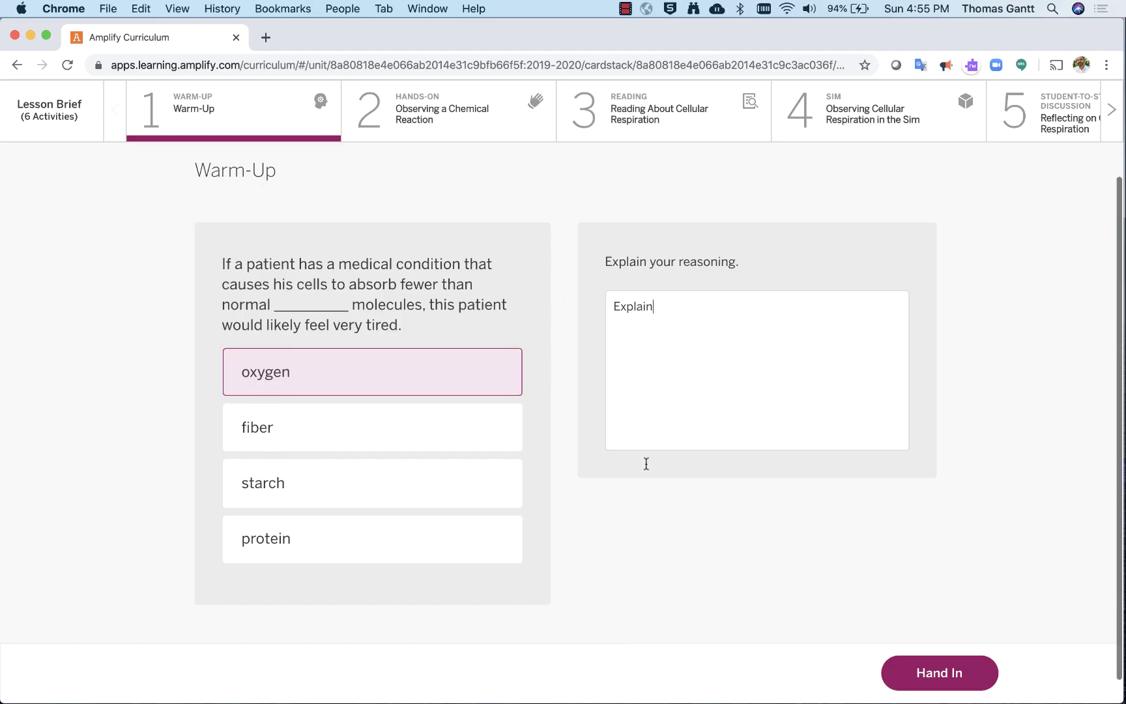
click(934, 675)
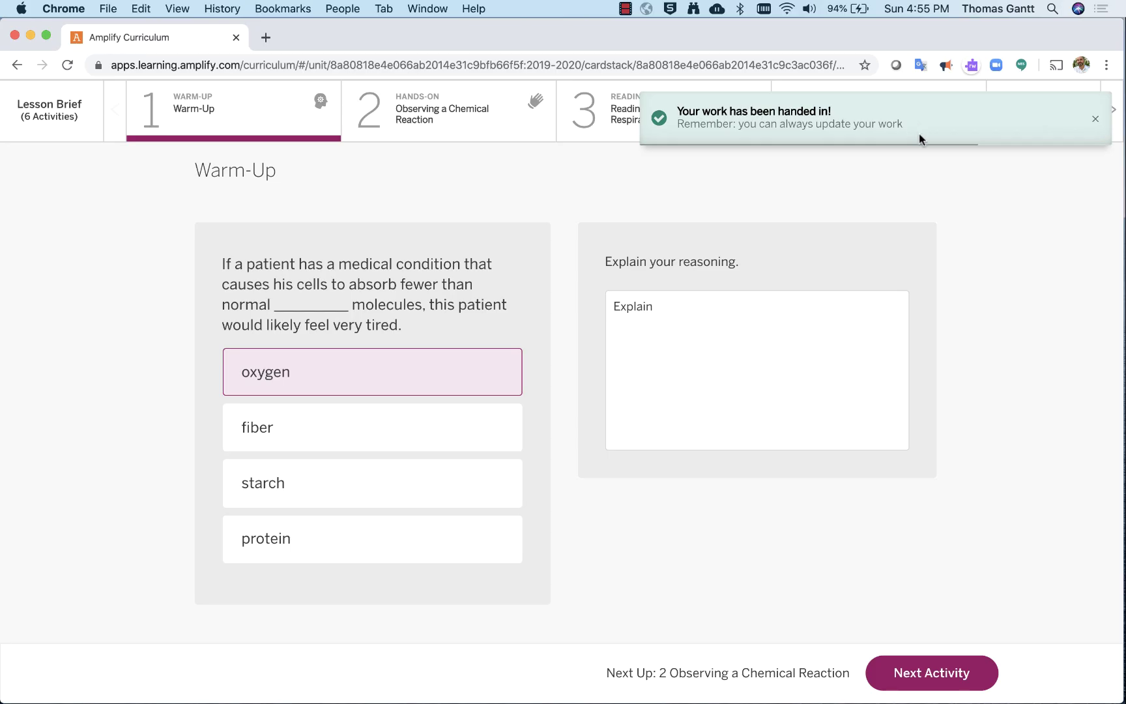
- Revise the Warm-Up reasoning to 'Explain my answer' and update the submission
click(714, 306)
text(hhh)
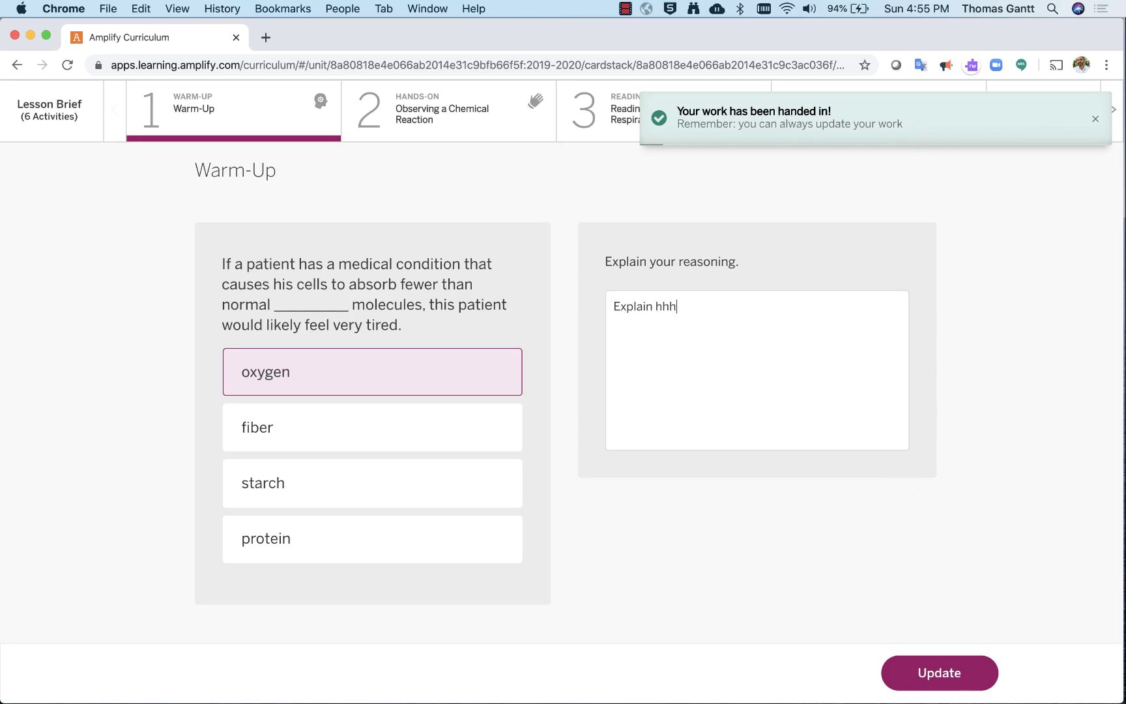
text(hhhhh)
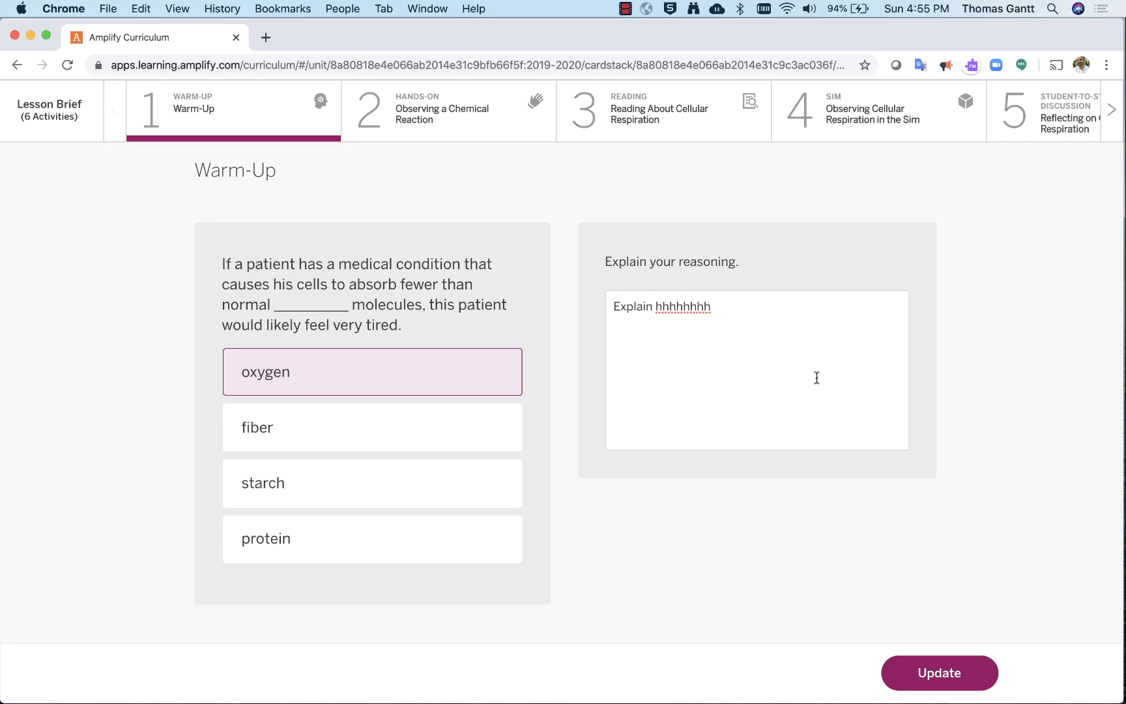
key(BackSpace)
key(BackSpace)
key(BackSpace)
key(BackSpace)
key(BackSpace)
key(BackSpace)
key(BackSpace)
key(BackSpace)
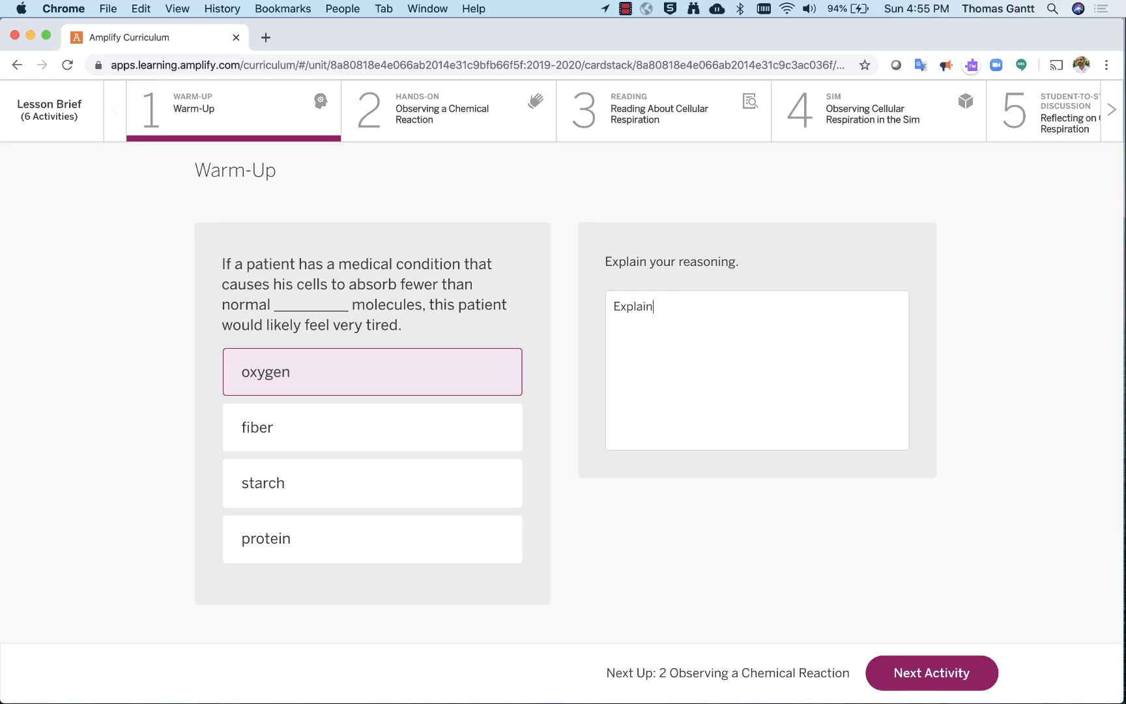
text(my answer)
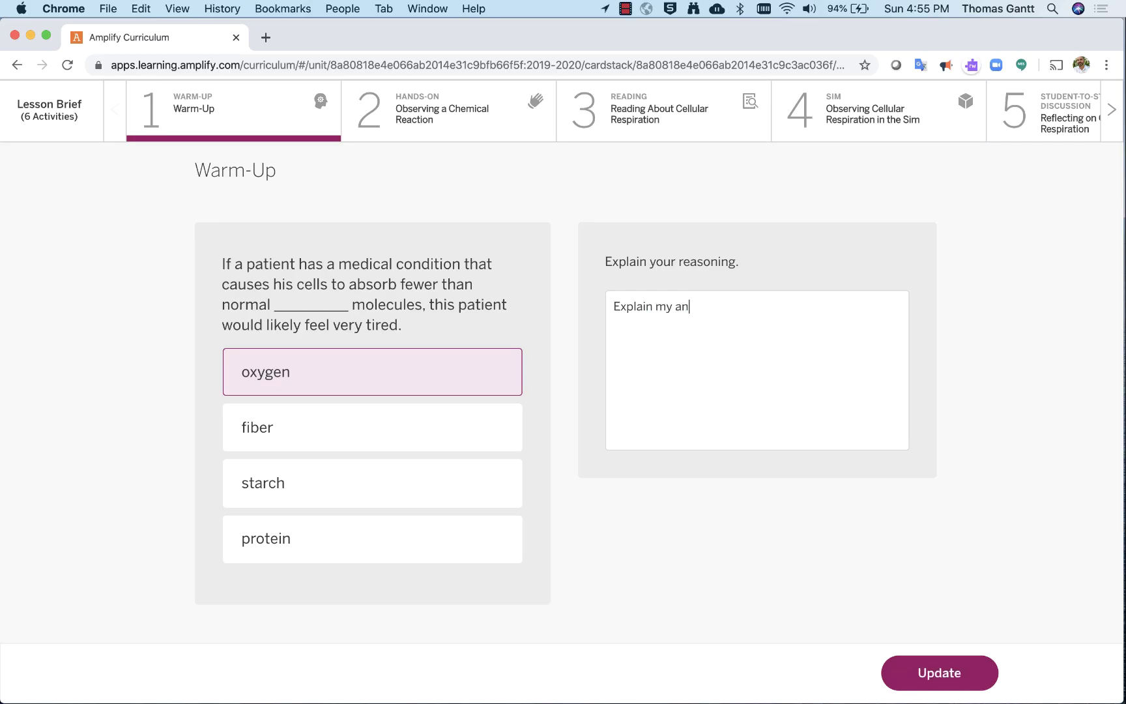
click(928, 674)
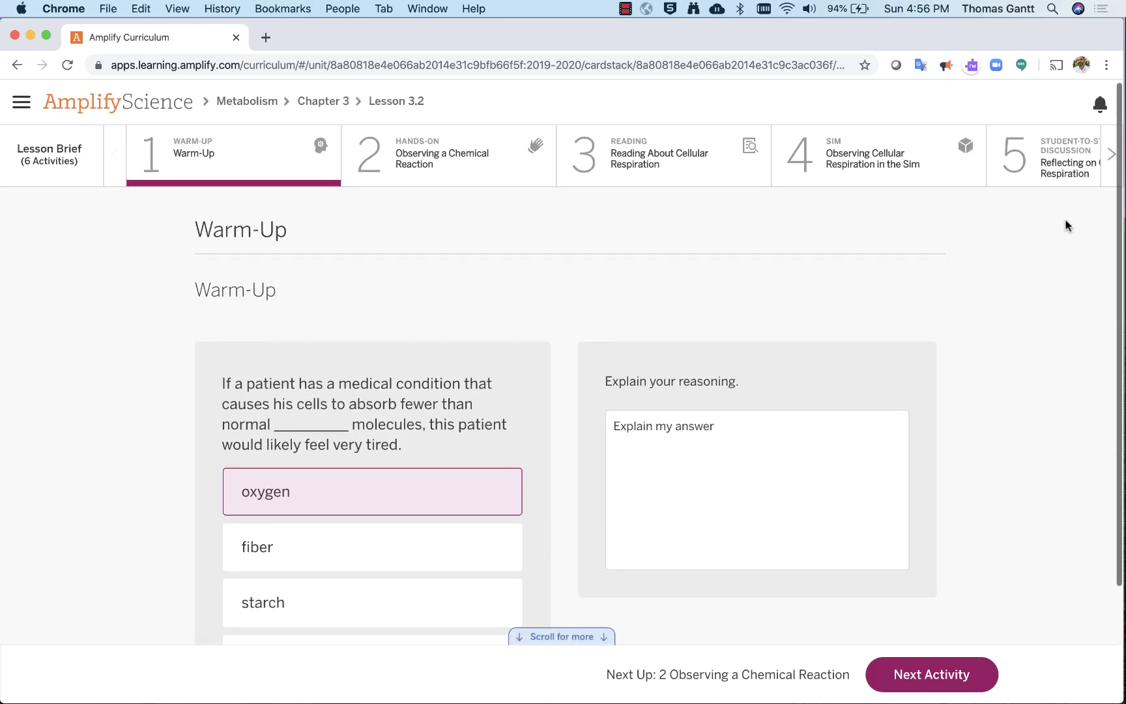
click(454, 163)
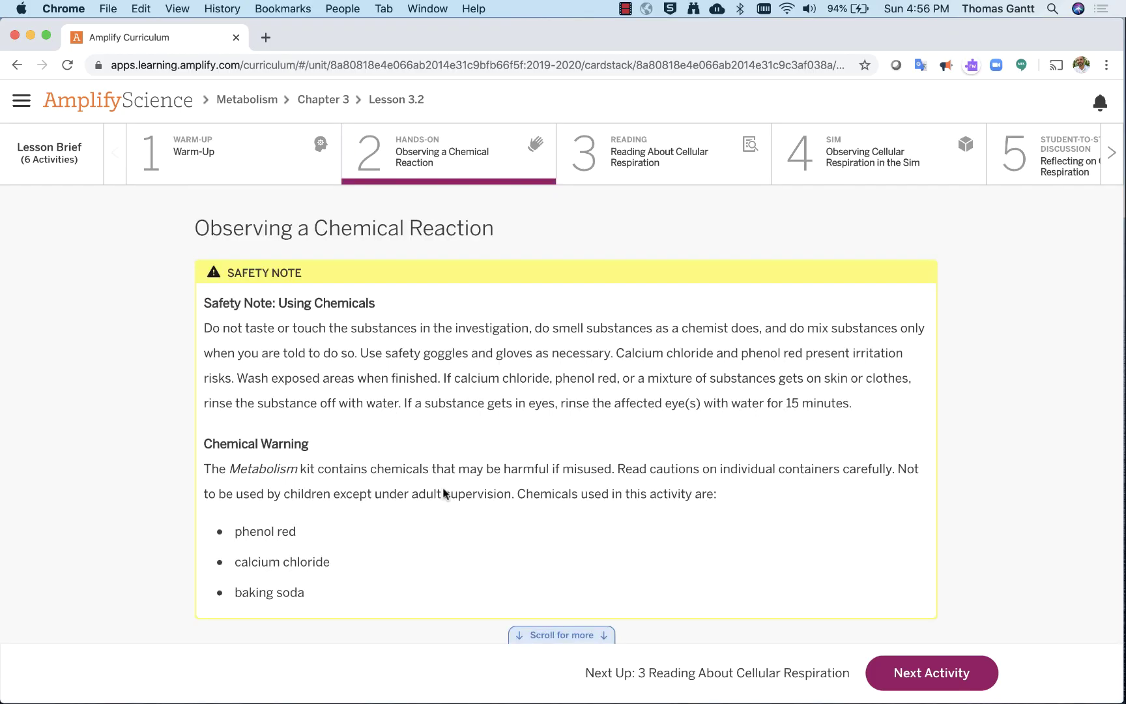
scroll(458, 503, down, 2)
scroll(458, 503, down, 5)
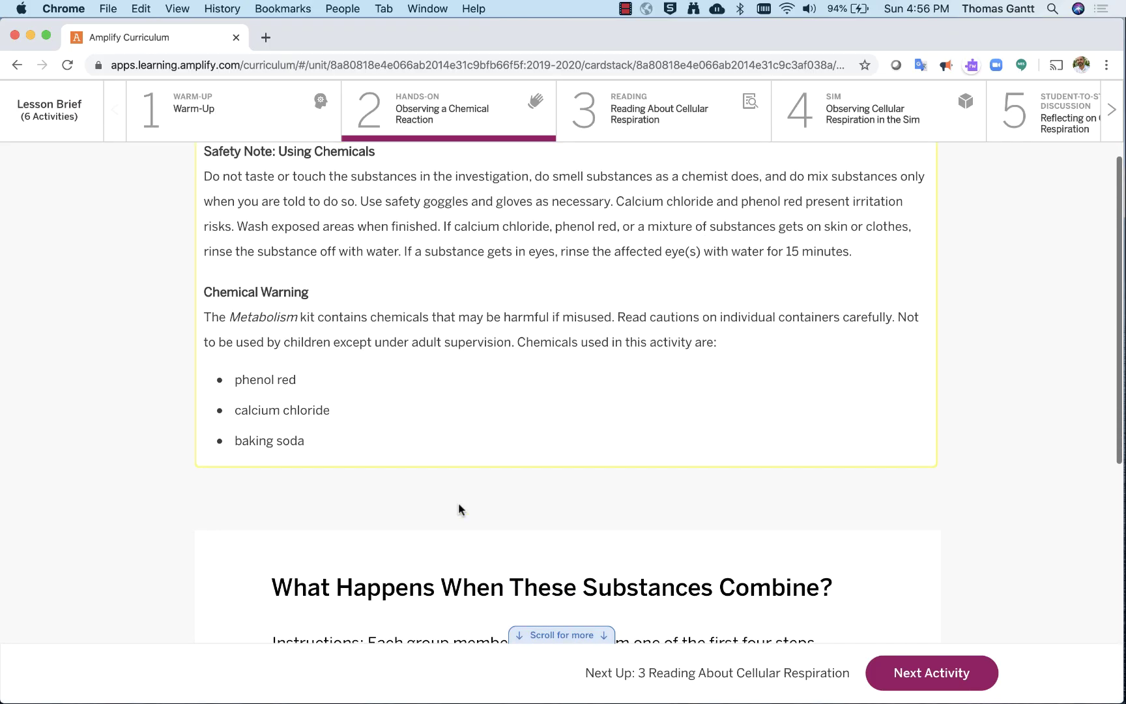
scroll(458, 509, down, 8)
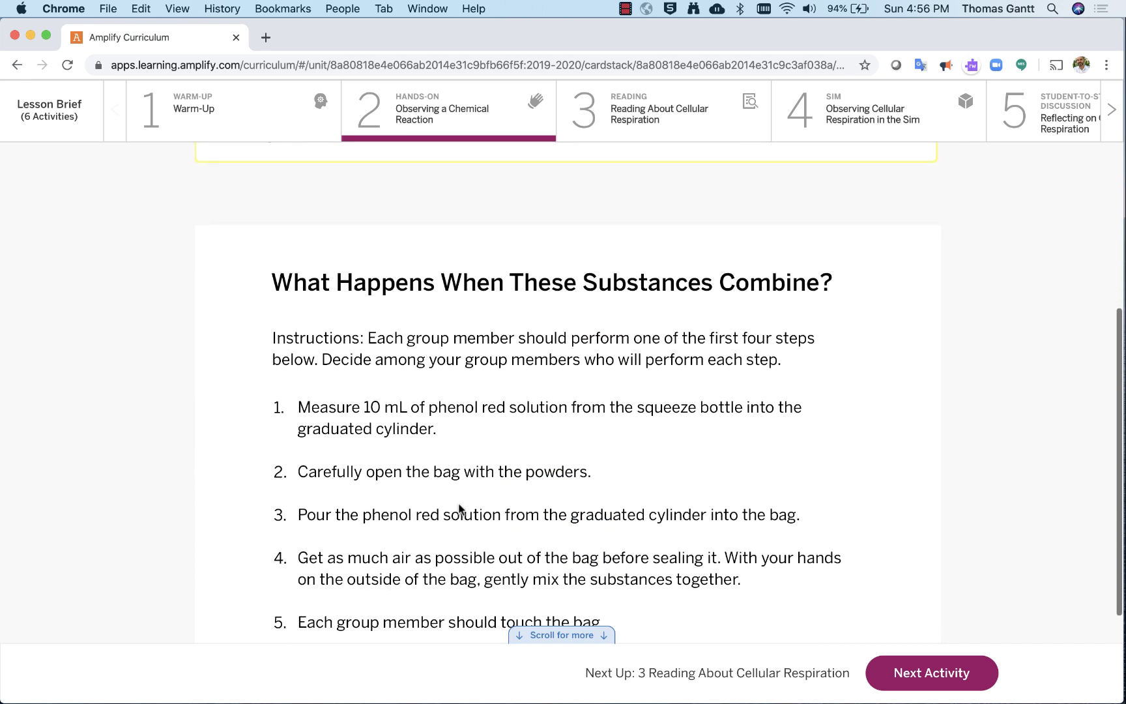
scroll(460, 508, down, 2)
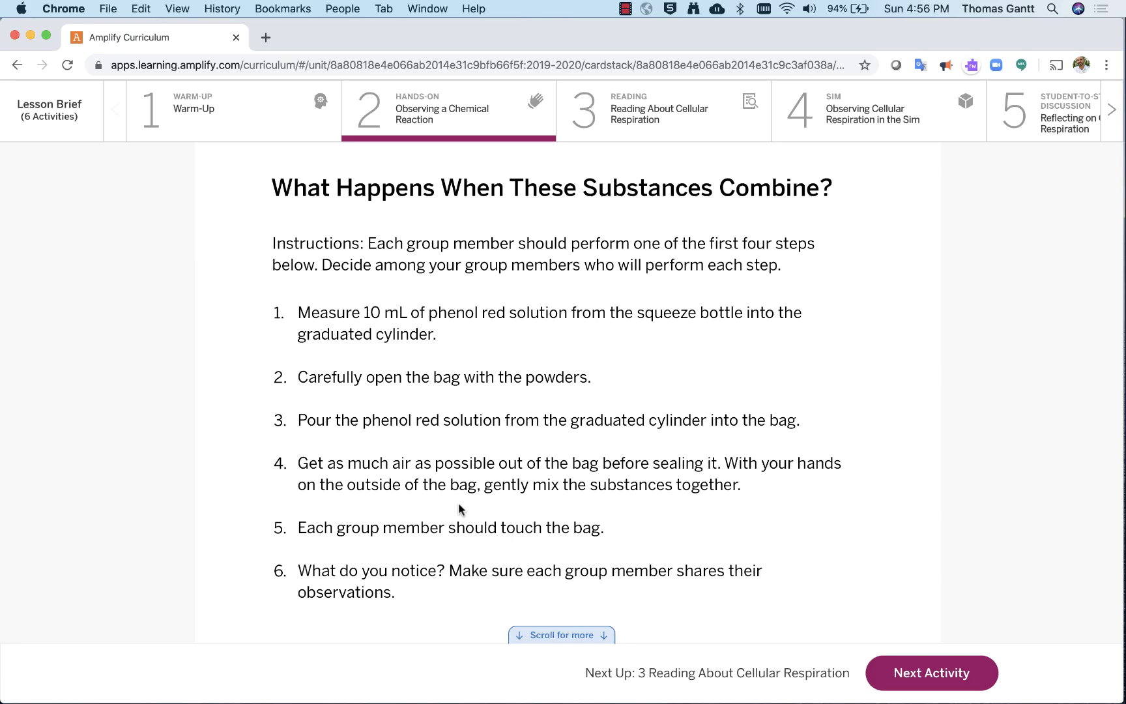
scroll(776, 554, up, 1)
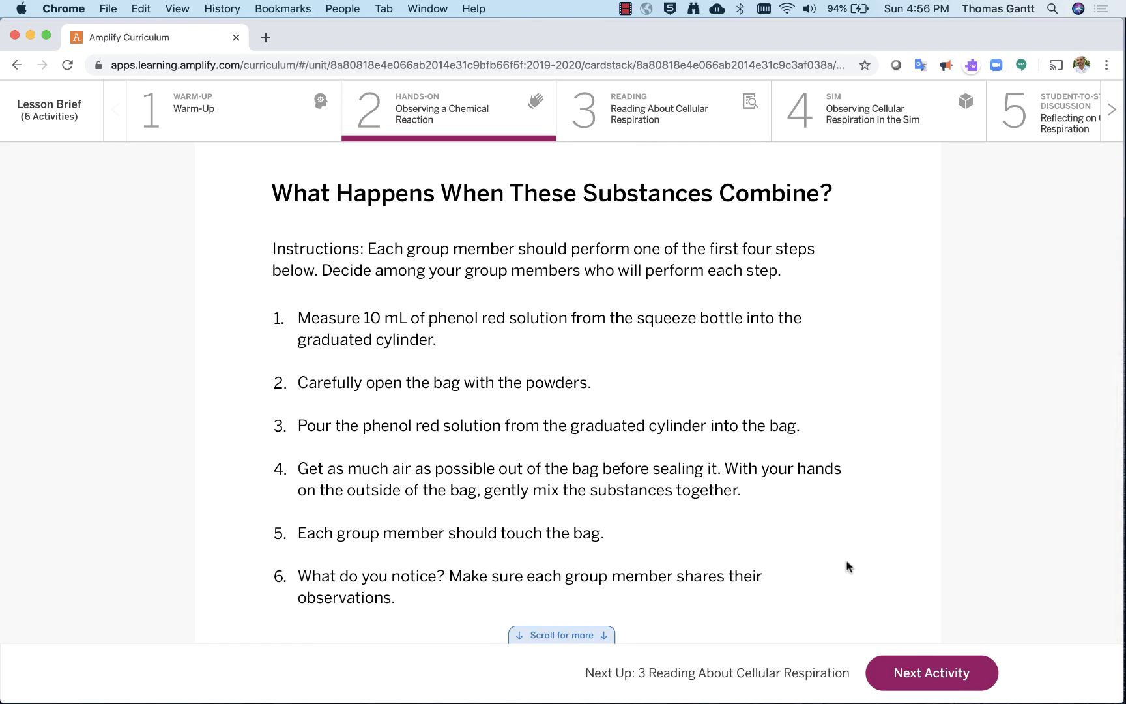
- Highlight 'Cellular means' in the Reading About Cellular Respiration activity
click(925, 678)
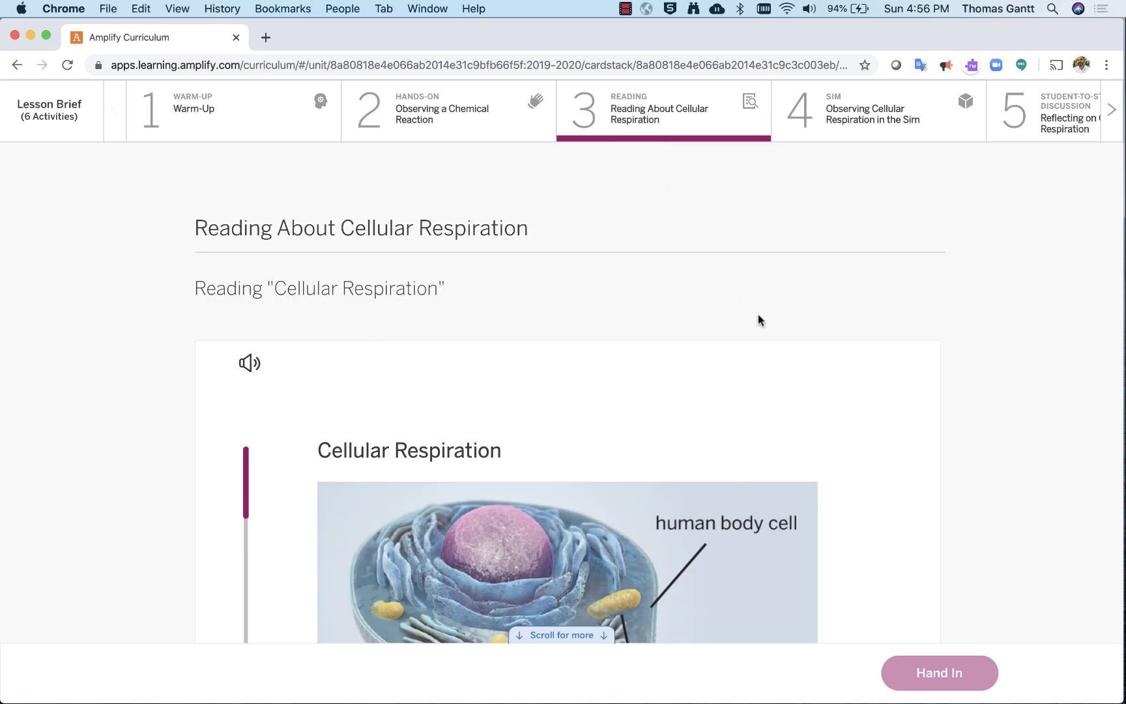
scroll(903, 333, down, 3)
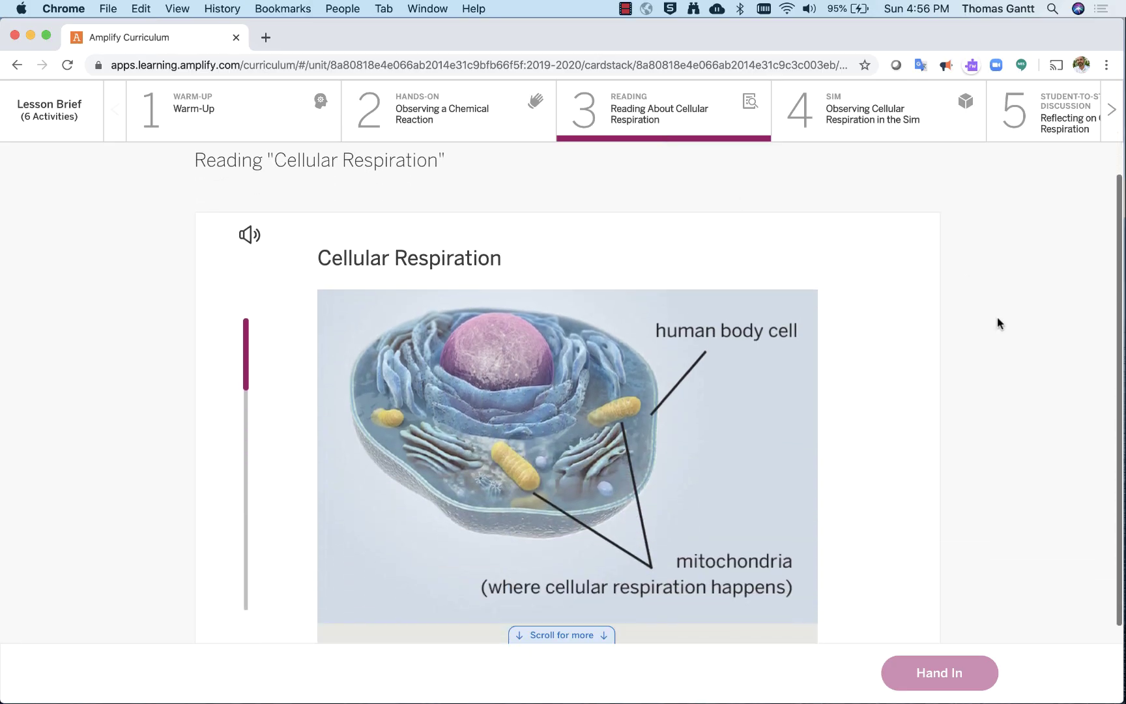
scroll(997, 323, down, 2)
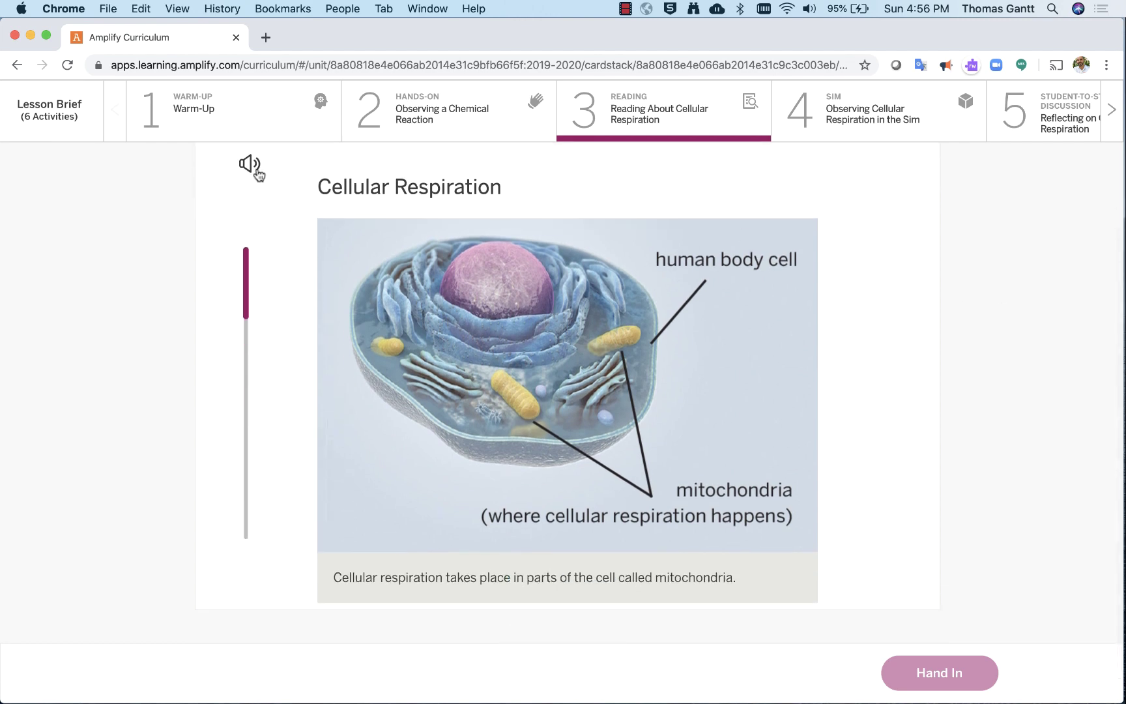
scroll(885, 410, down, 1)
scroll(885, 411, down, 5)
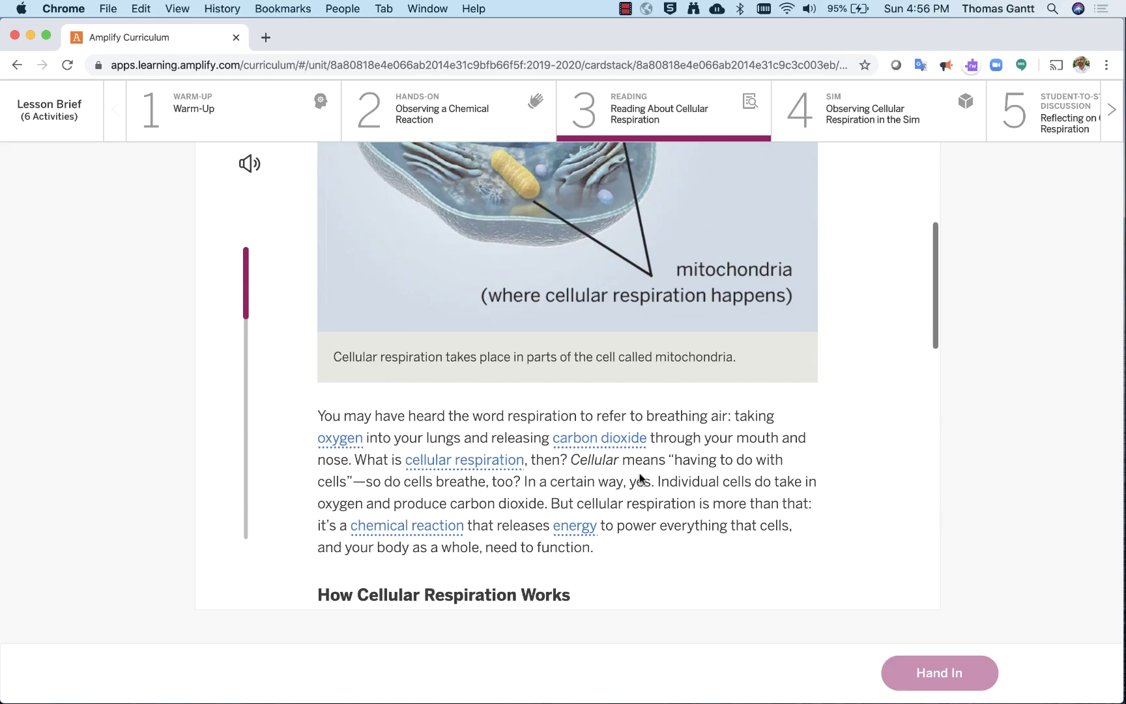
drag(572, 468, 663, 463)
click(551, 407)
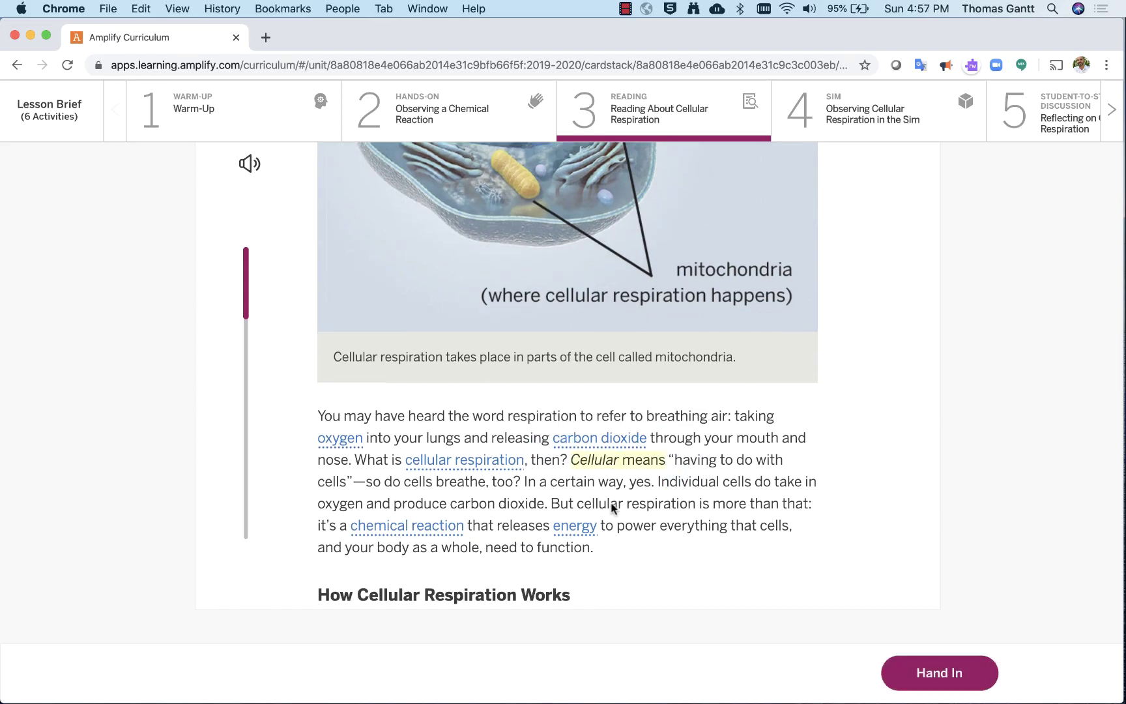
- Attach the note 'NOTE' to the phrase 'cellular respiration is more'
drag(612, 507, 717, 507)
click(661, 458)
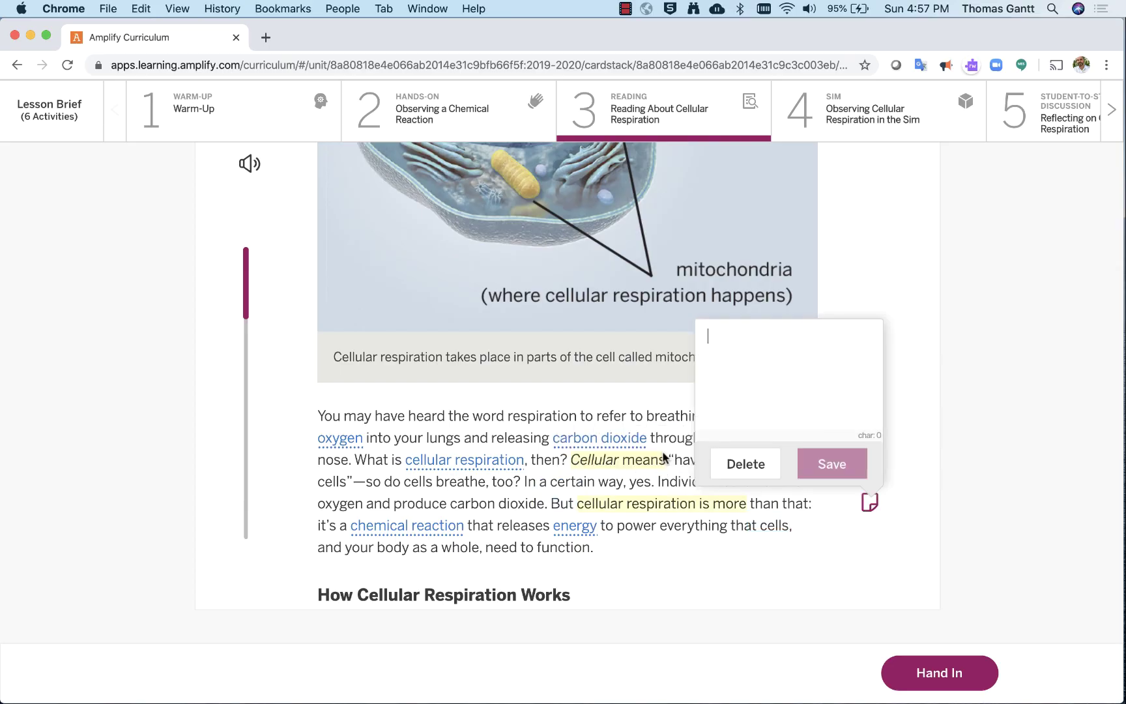
text(NOTE)
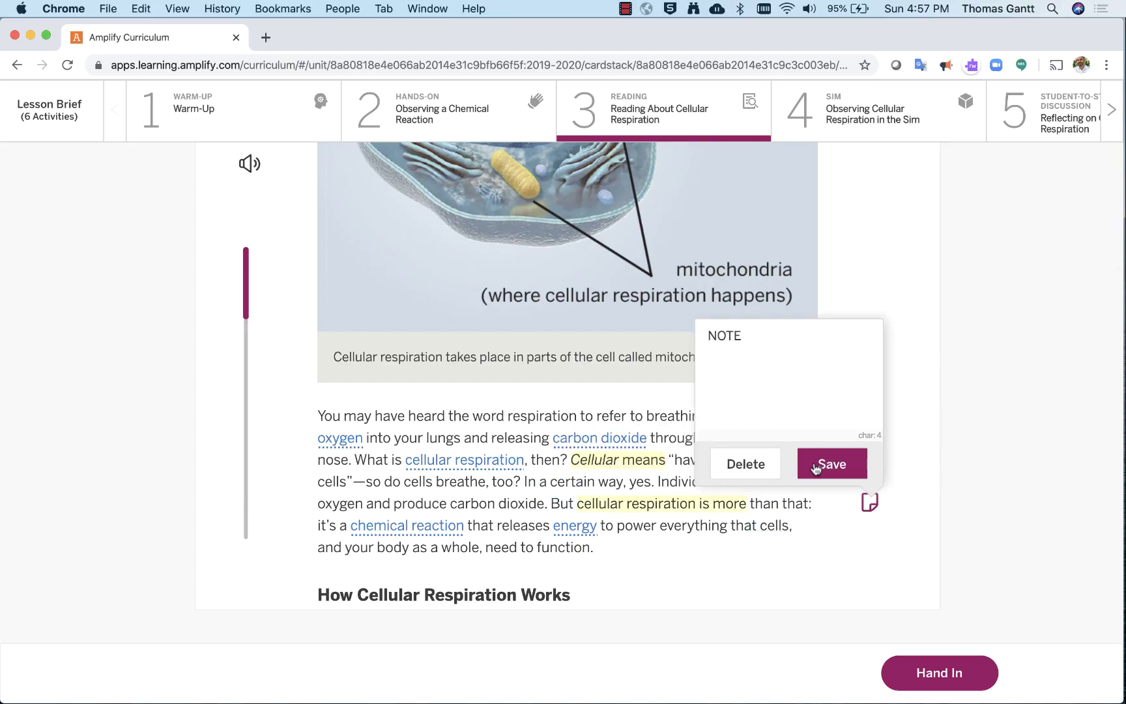
click(815, 465)
- Hand in the finished Cellular Respiration reading
scroll(825, 511, down, 3)
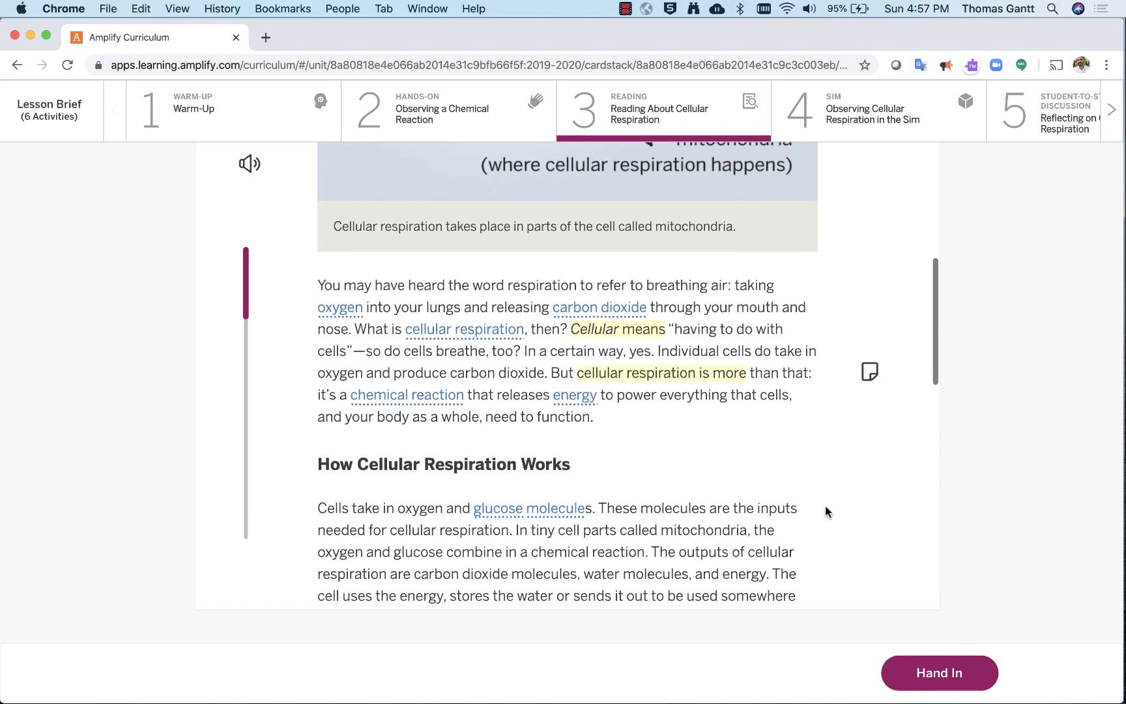
scroll(825, 512, up, 2)
scroll(825, 512, down, 2)
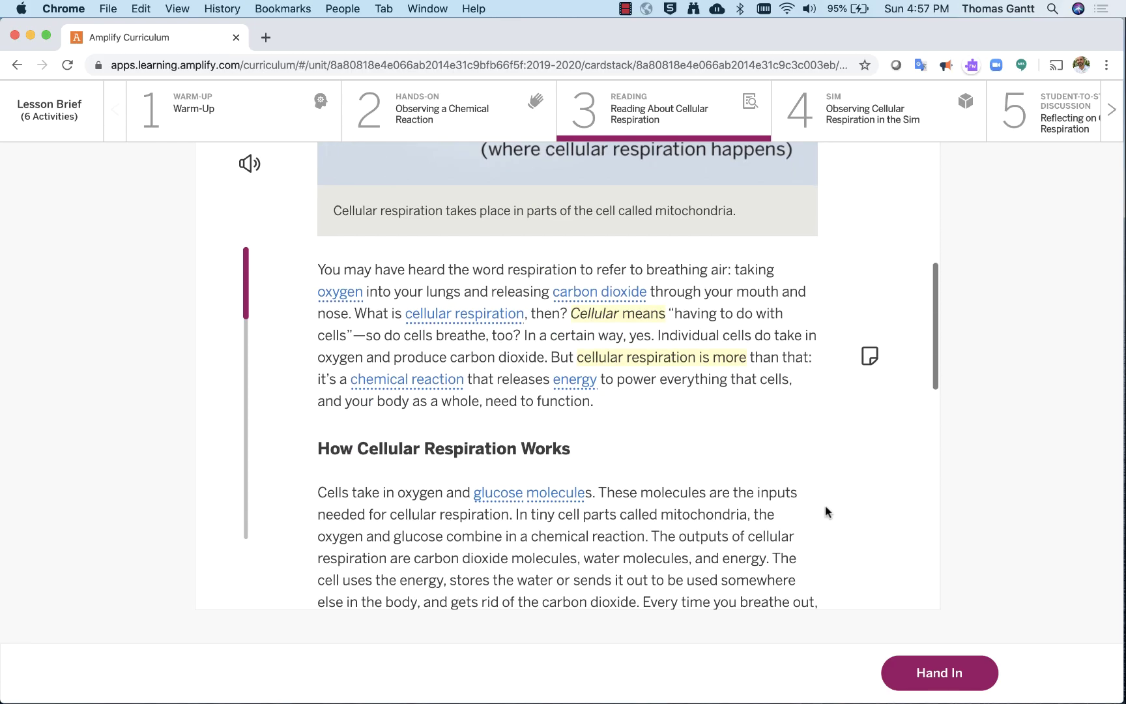
scroll(825, 505, down, 3)
click(922, 672)
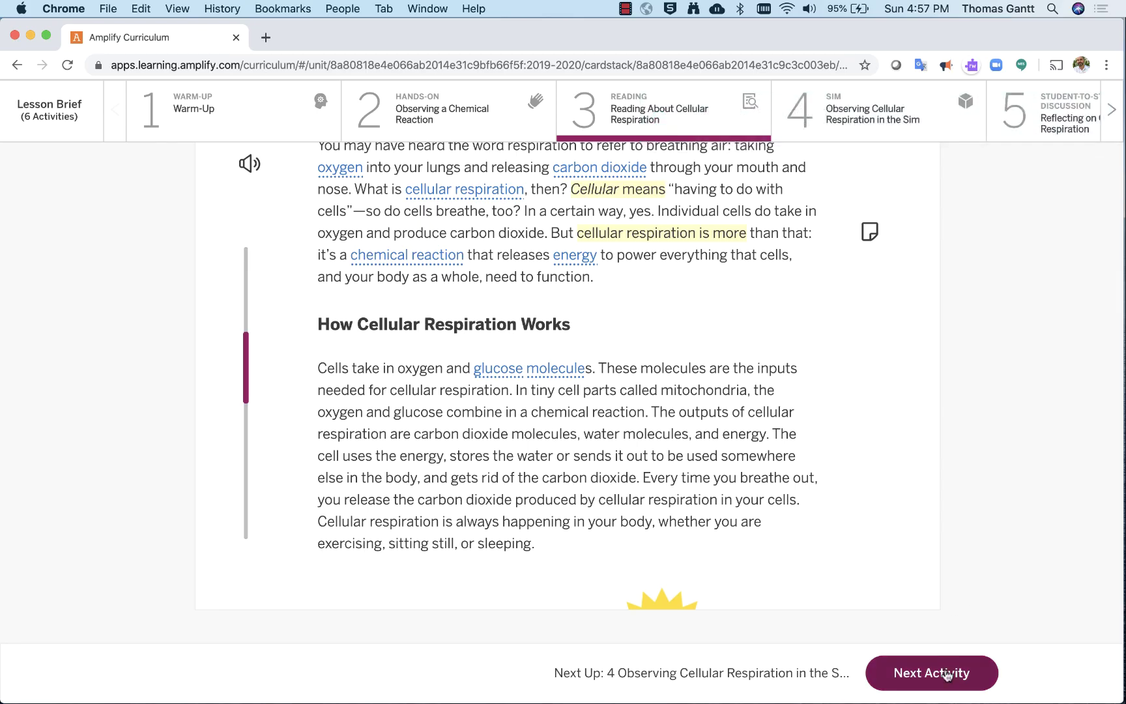
click(947, 674)
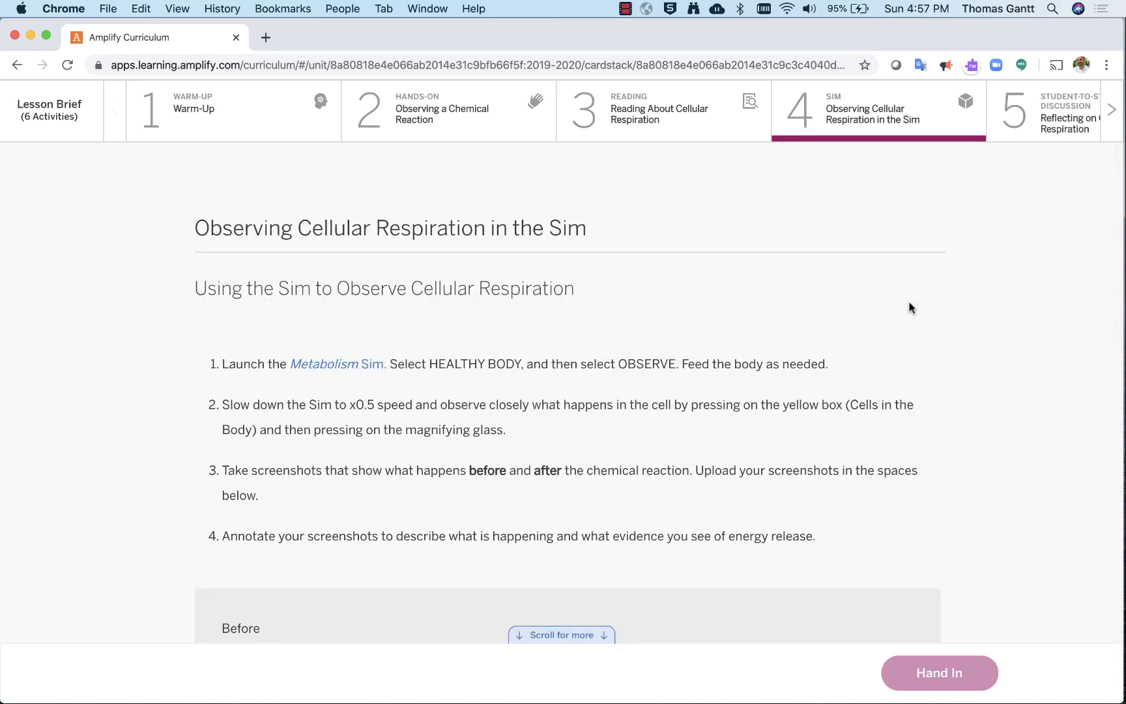
- Launch the Metabolism Sim in a new tab and review the empty Before/After screenshot slots
scroll(910, 308, down, 2)
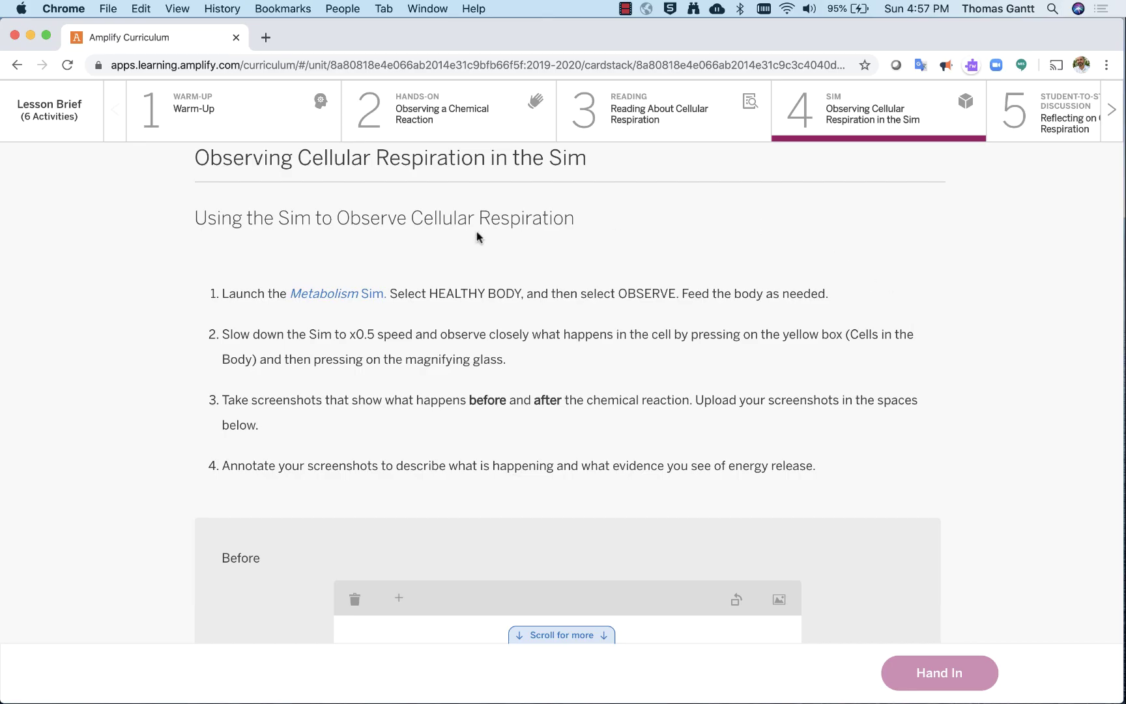
click(323, 294)
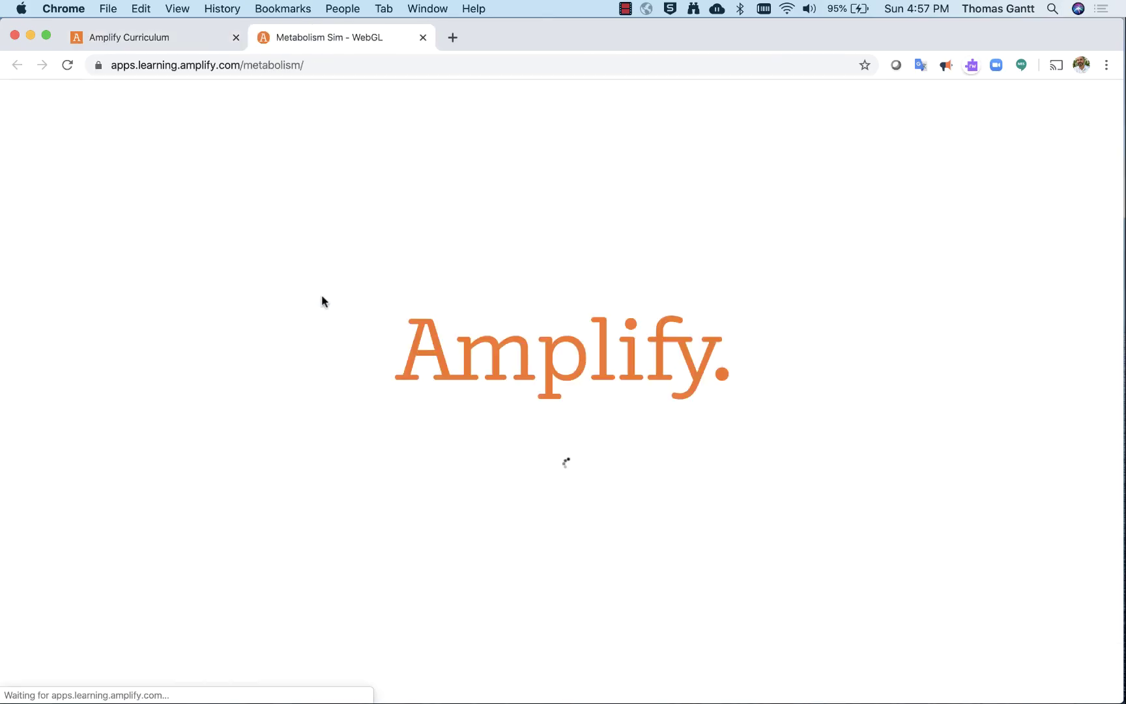
click(172, 34)
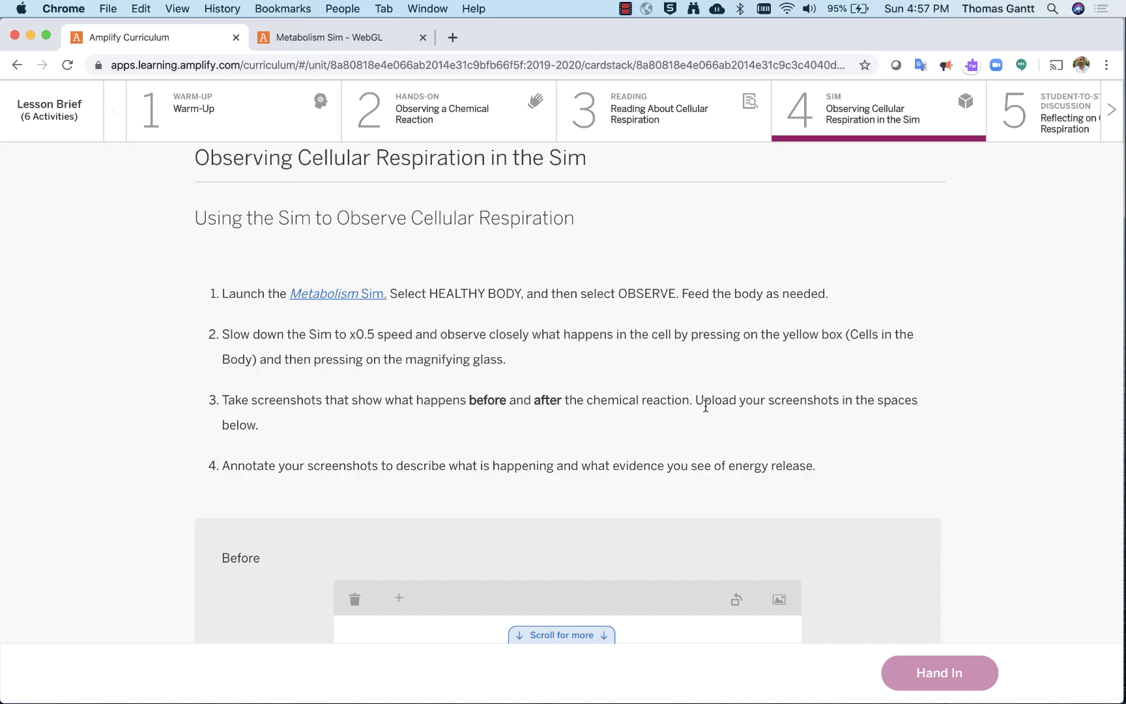
scroll(705, 405, down, 3)
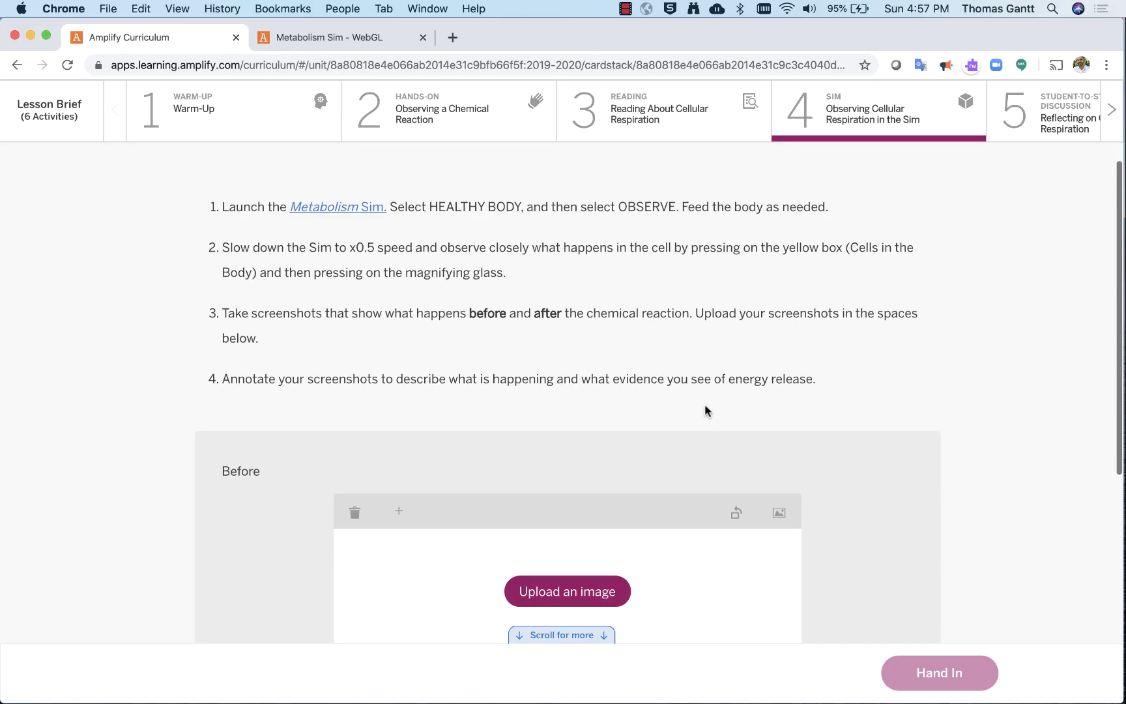
scroll(705, 406, down, 2)
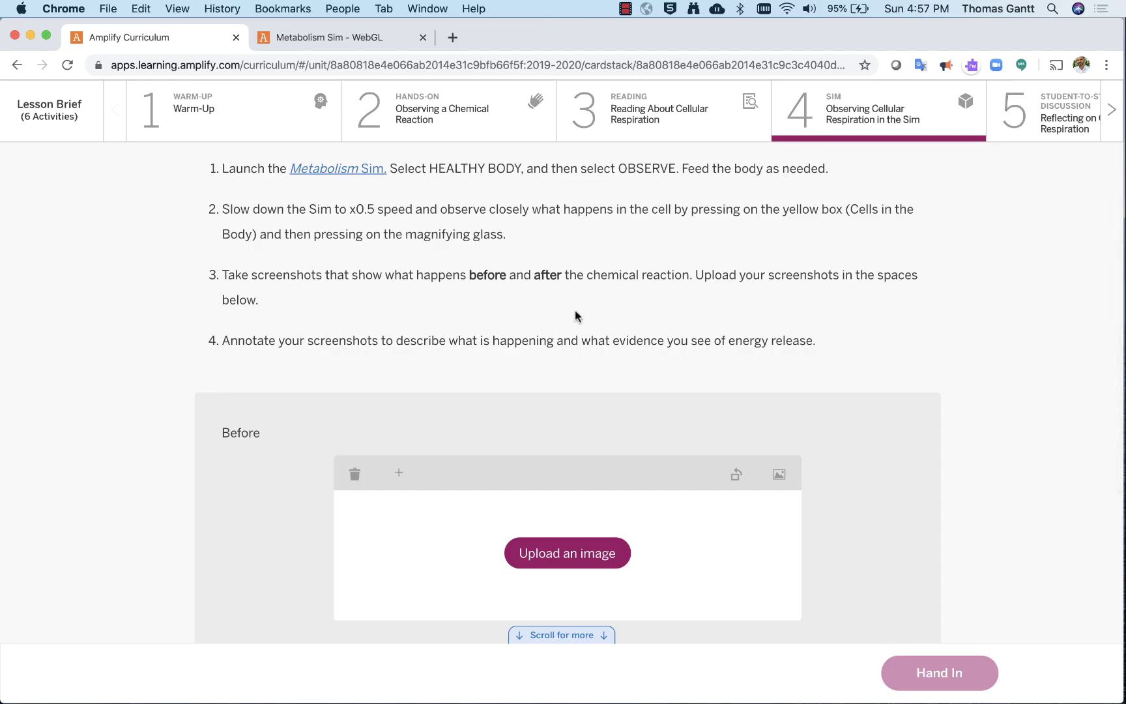
scroll(626, 355, down, 2)
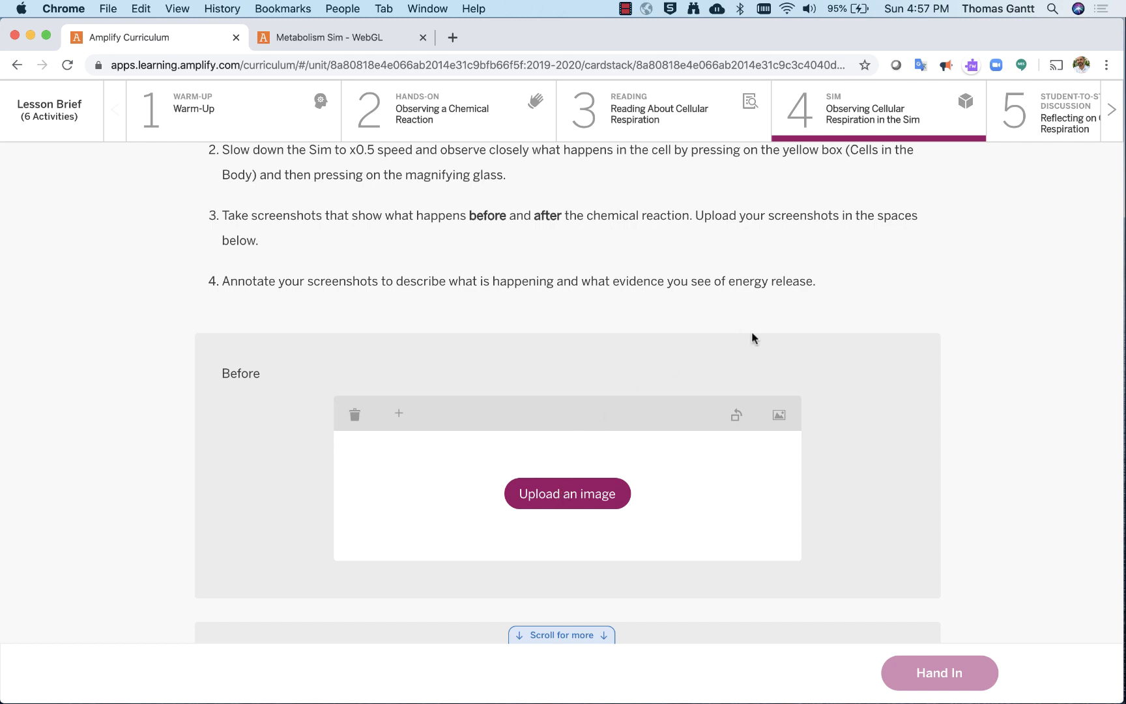
scroll(813, 366, down, 5)
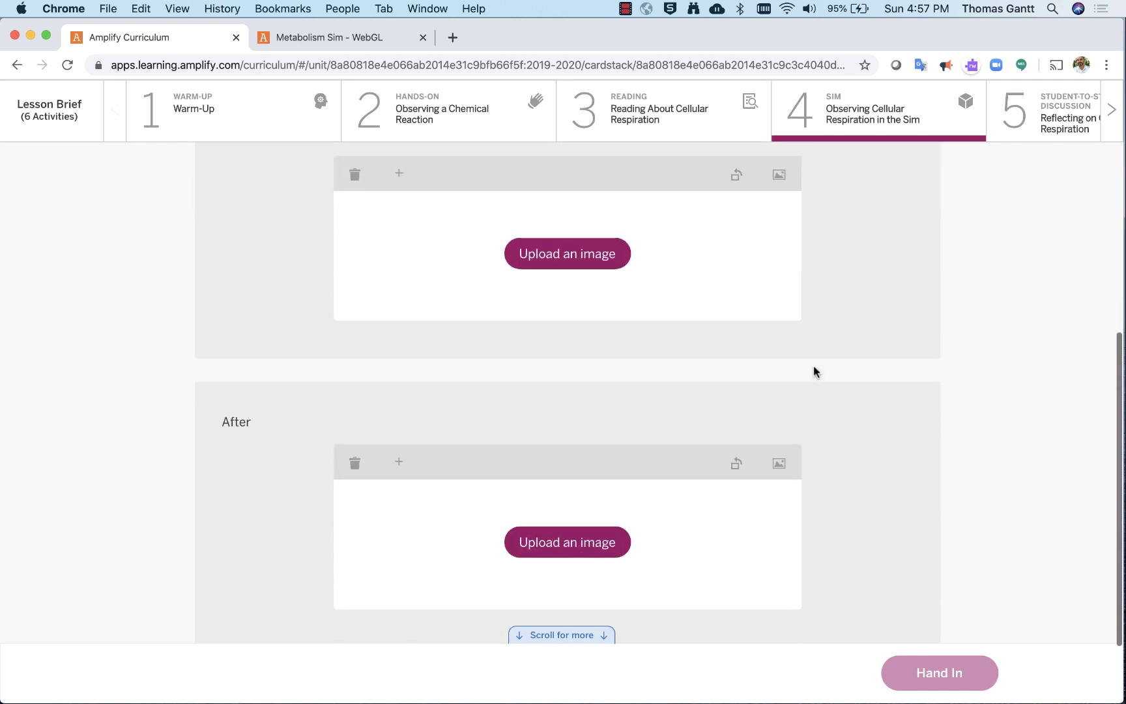
scroll(812, 366, up, 10)
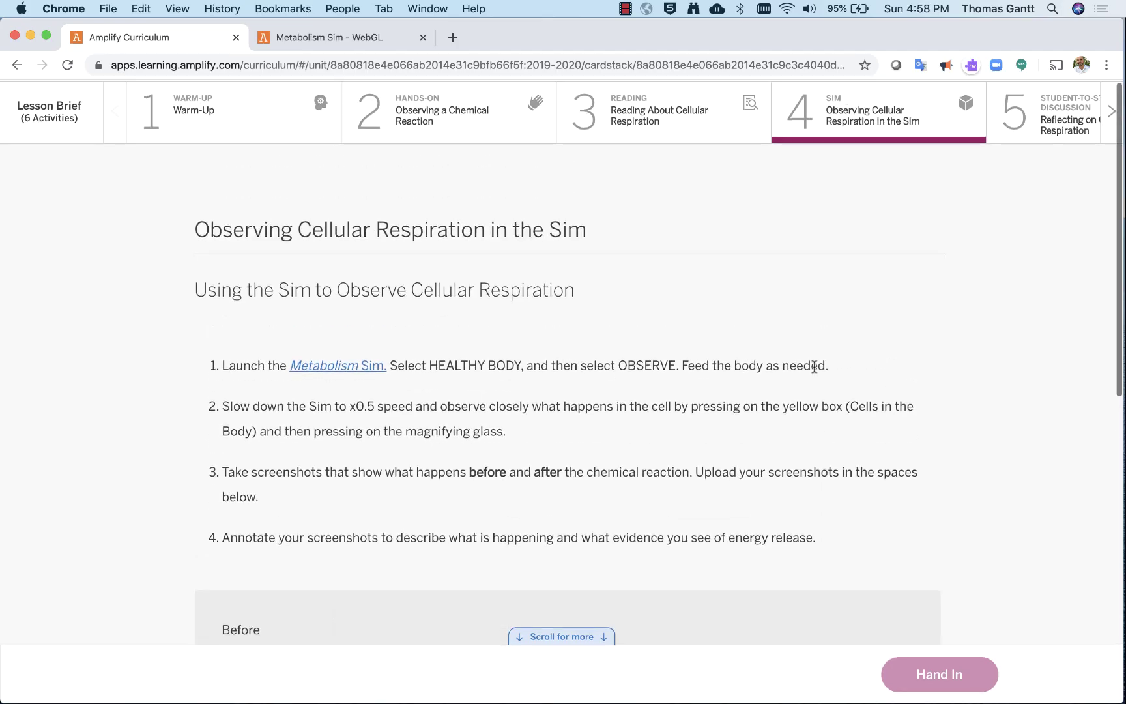
- Pass through the Reflecting on Cellular Respiration discussion and read the Exploring Cellular Respiration Homework
click(1045, 127)
click(1109, 111)
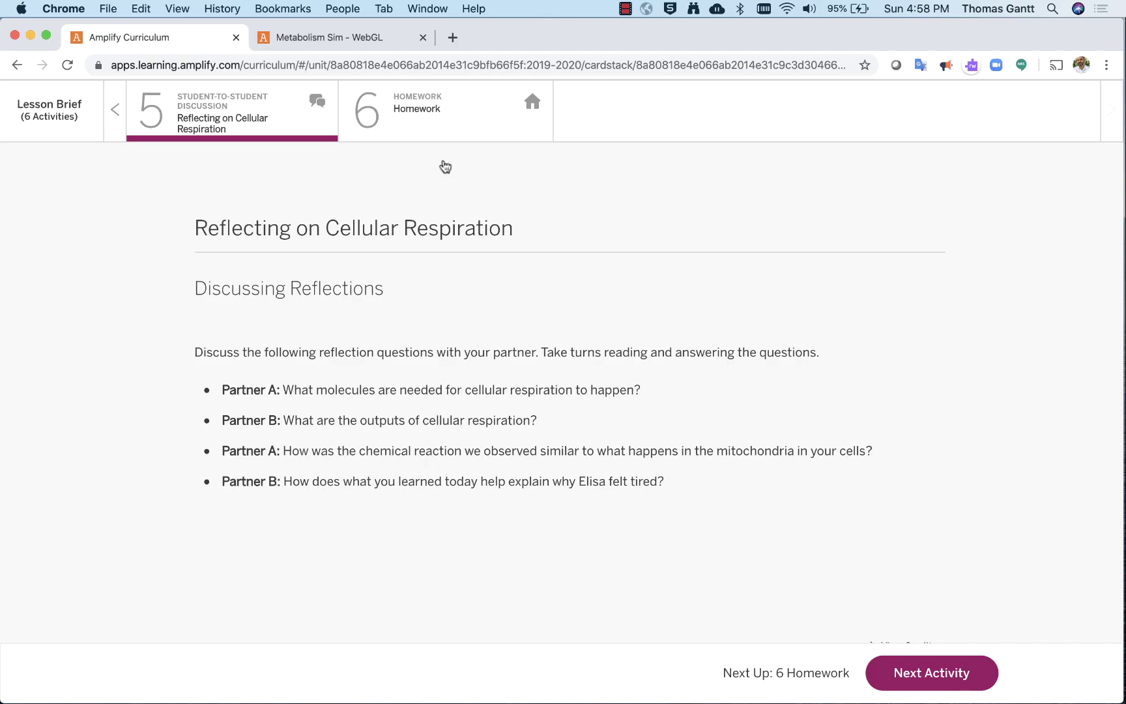
click(442, 129)
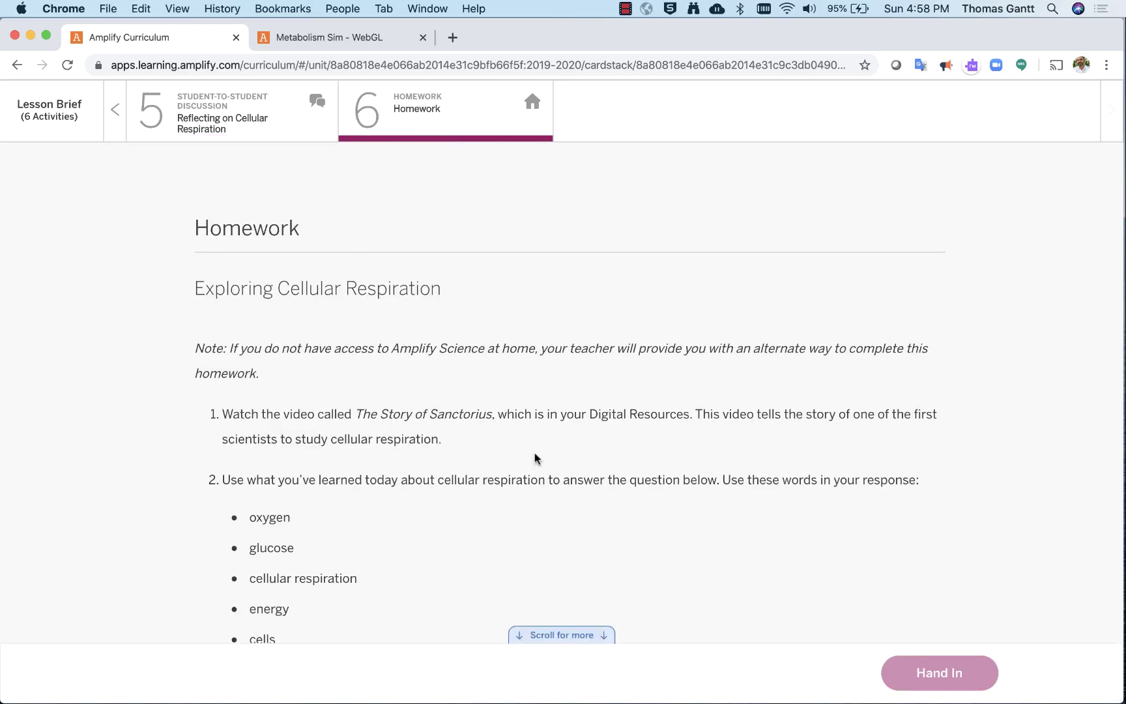
scroll(533, 458, down, 1)
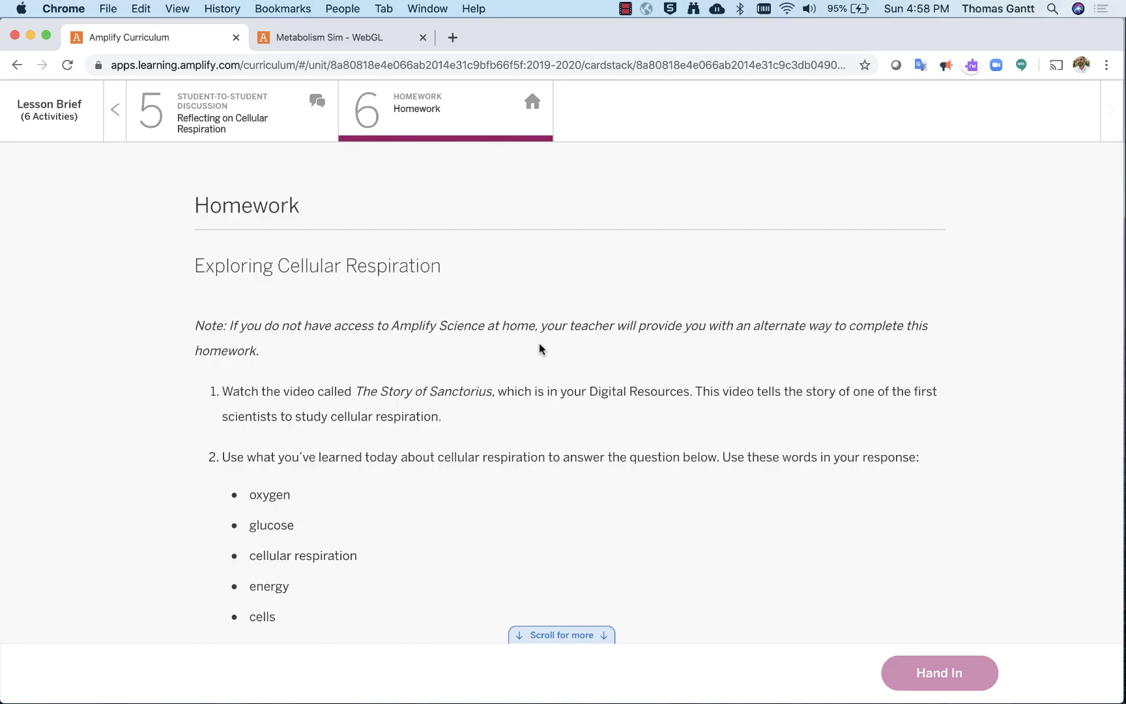
scroll(539, 348, down, 3)
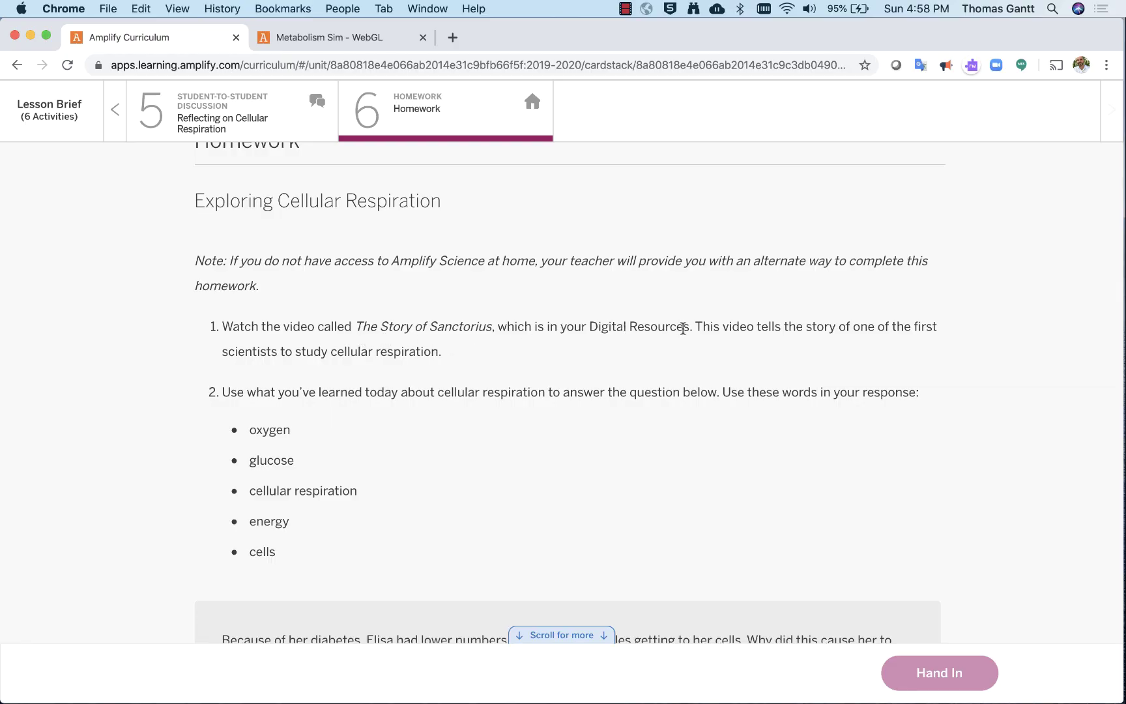
scroll(682, 327, down, 4)
scroll(682, 327, up, 7)
scroll(682, 334, down, 1)
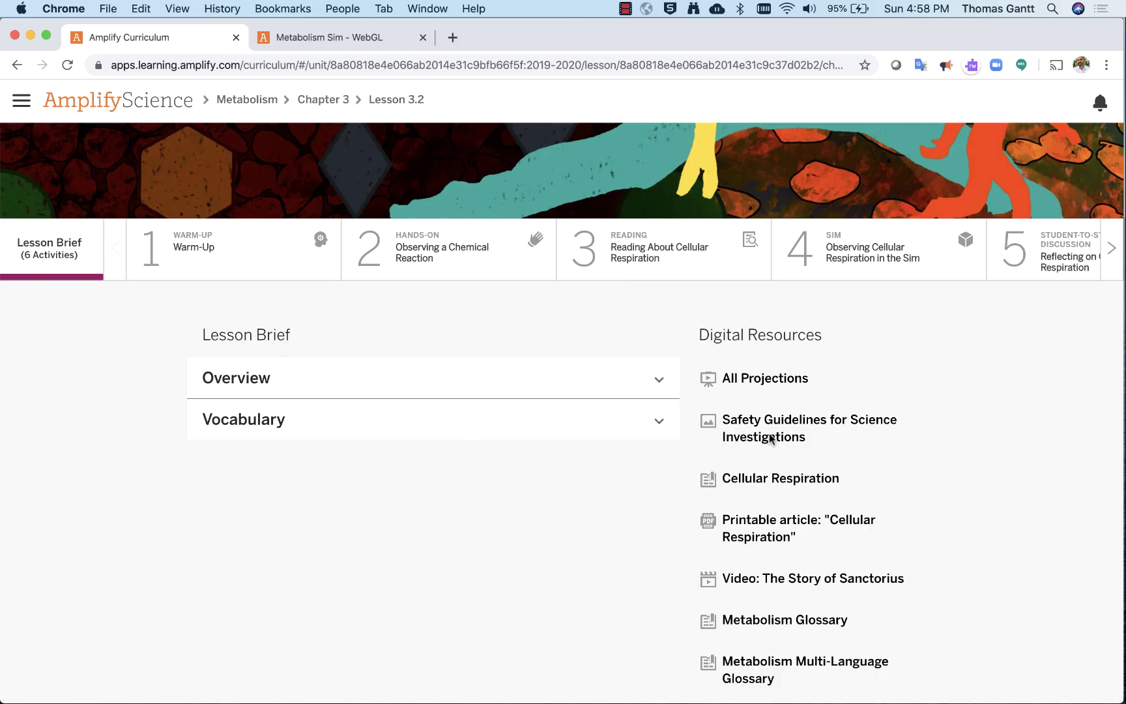
- Scroll through Lesson 3.2's Lesson Brief to review its Overview, Vocabulary and Digital Resources
scroll(925, 385, up, 4)
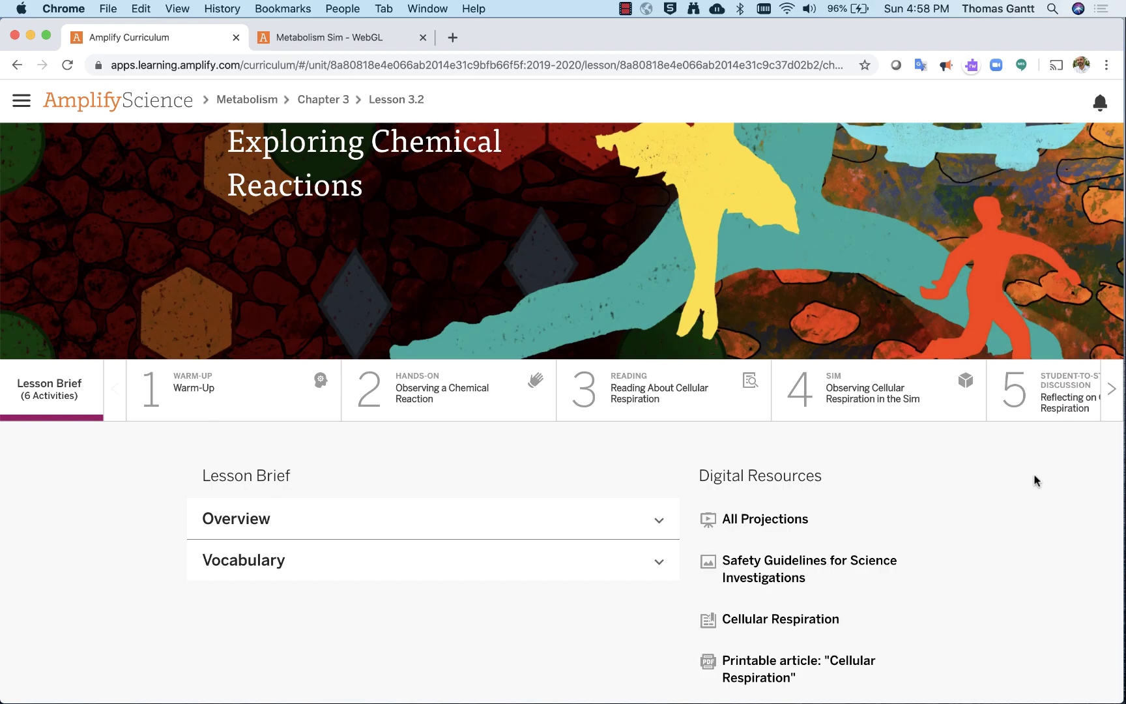
scroll(1036, 481, down, 1)
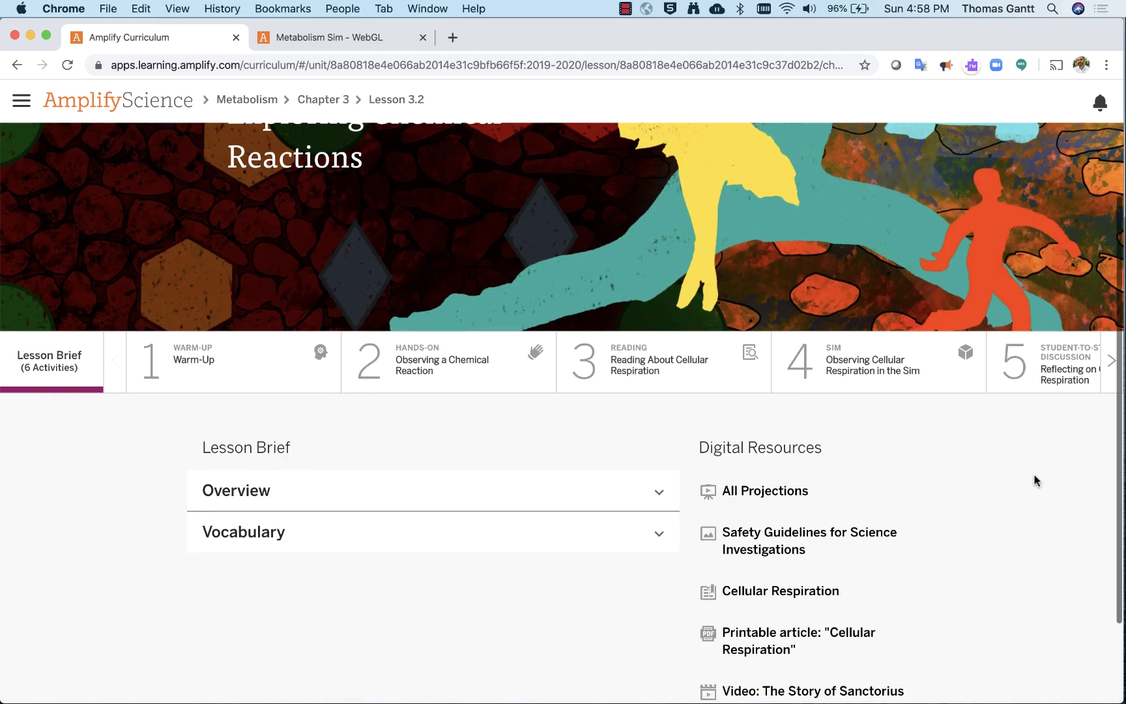
scroll(1036, 480, down, 2)
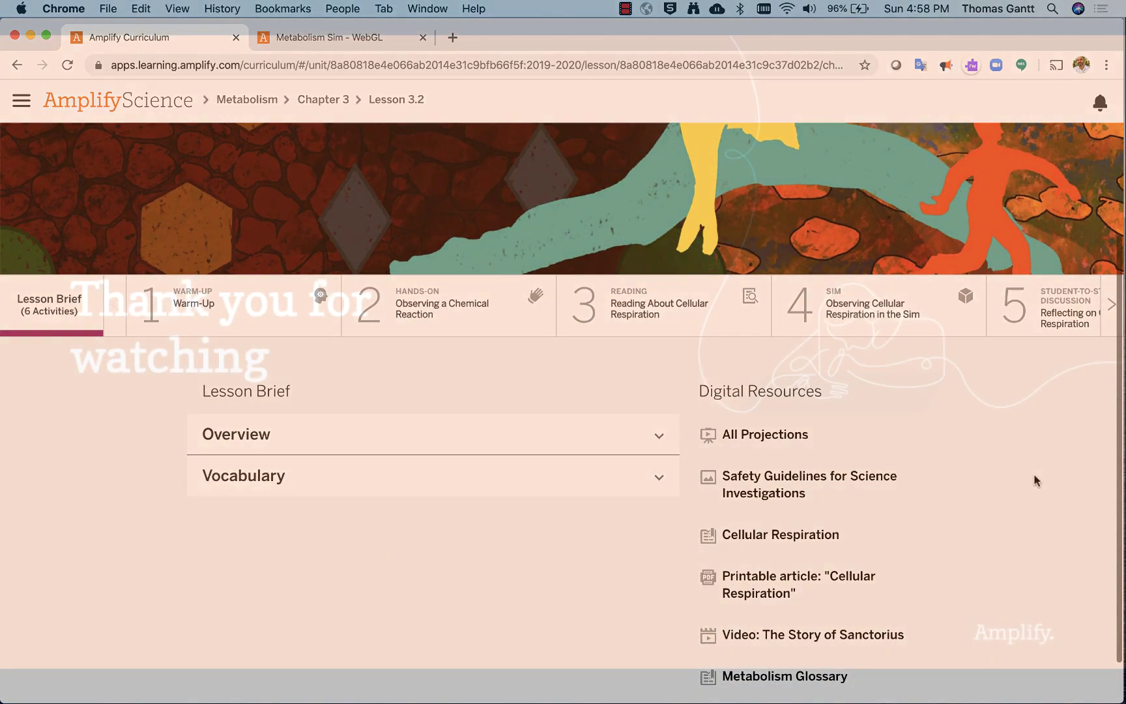